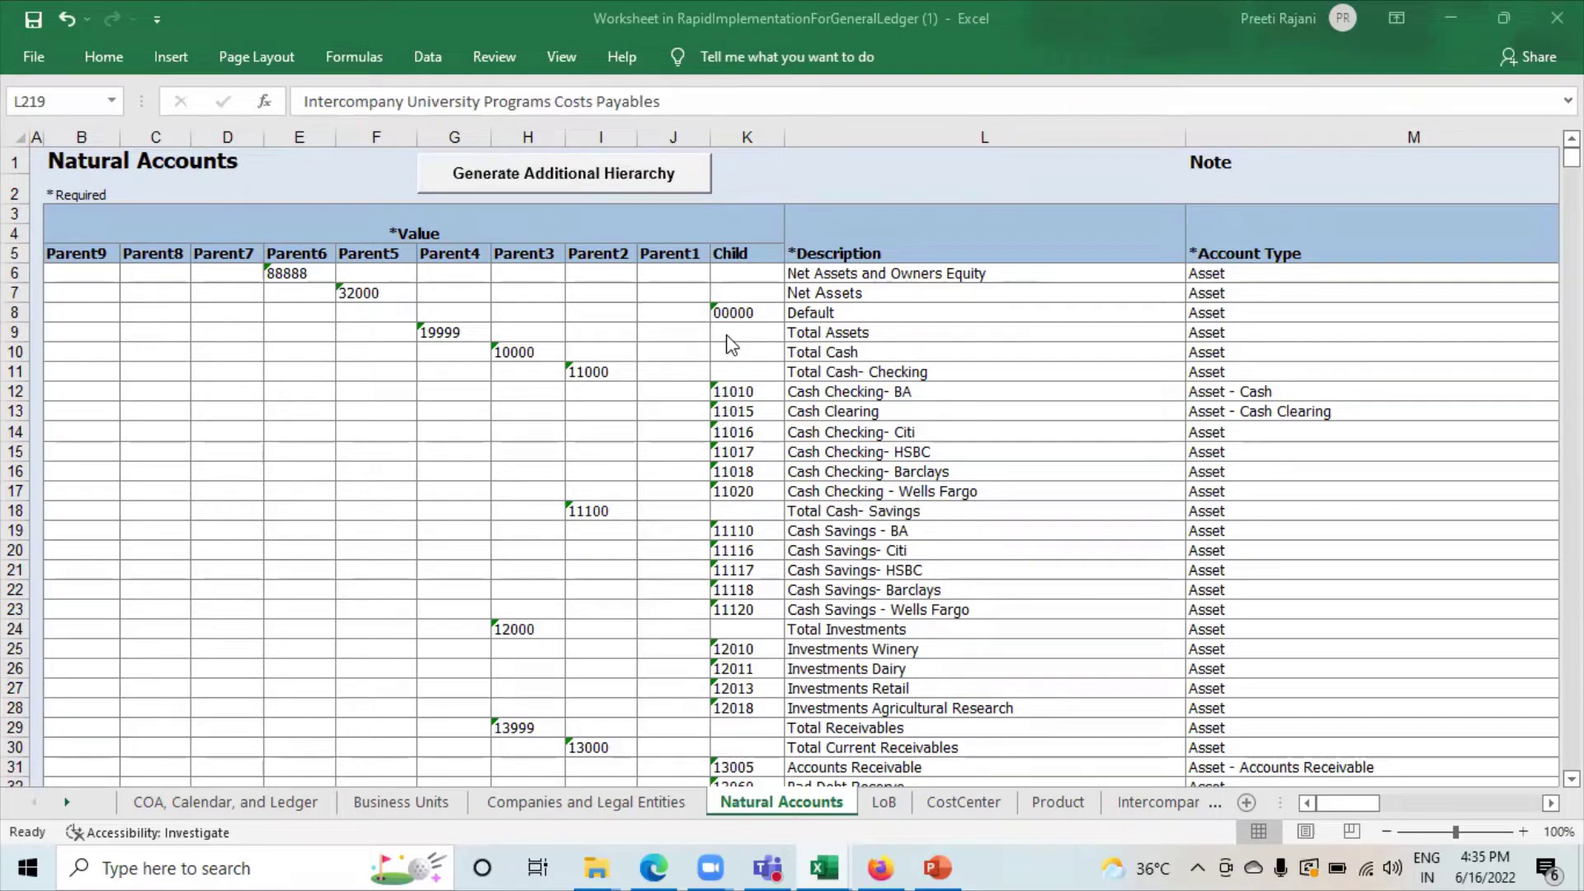
Switch to the Oracle Fusion window in Edge.
scroll(841, 452, "down", 11)
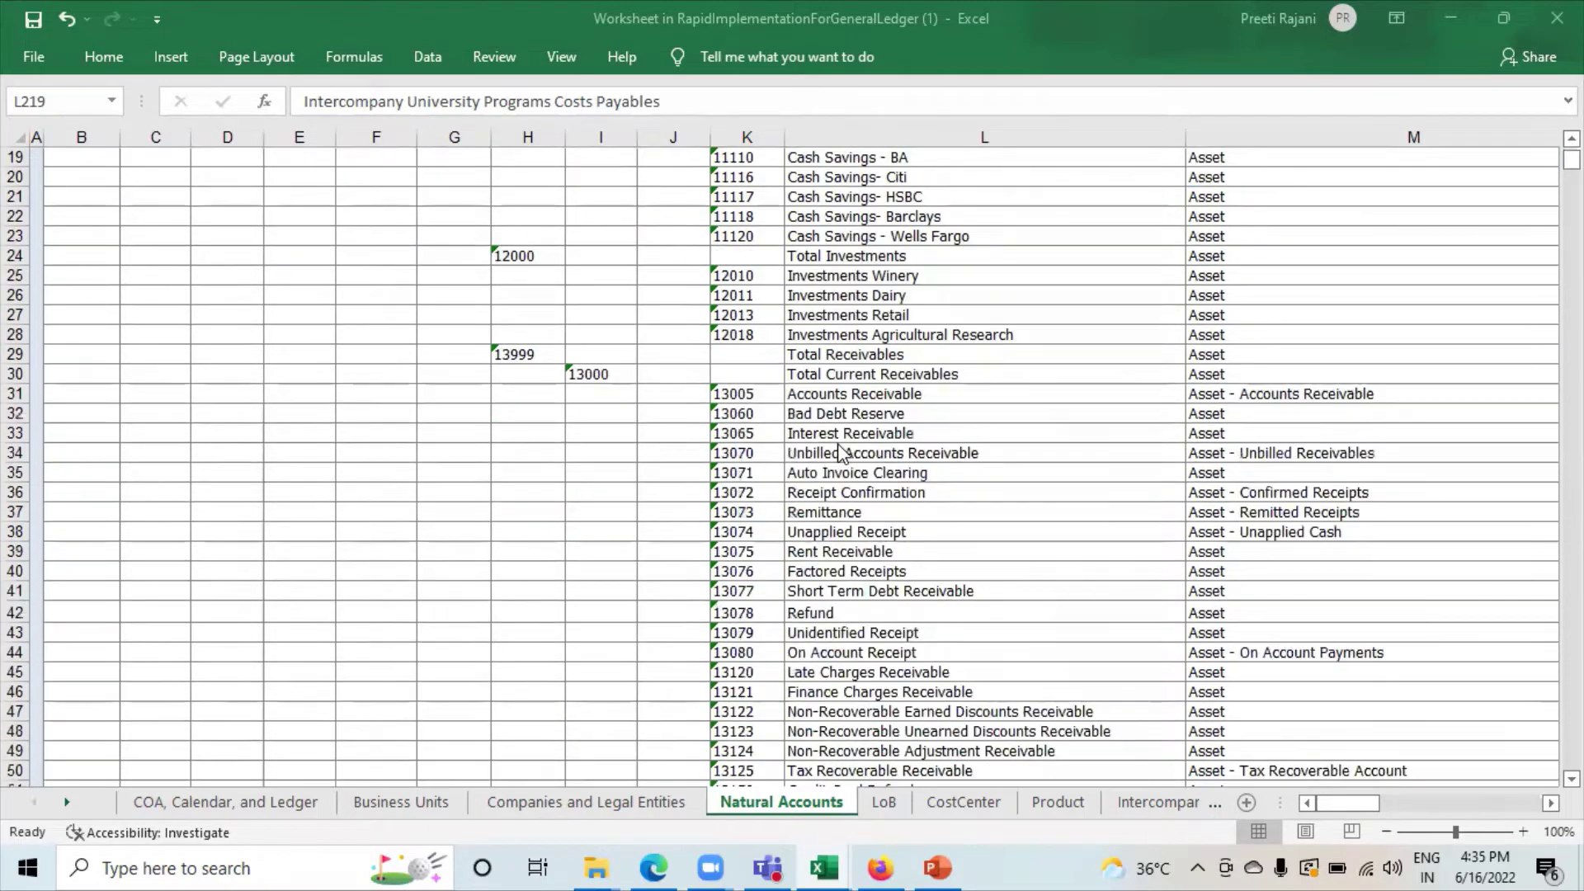
scroll(840, 452, "down", 20)
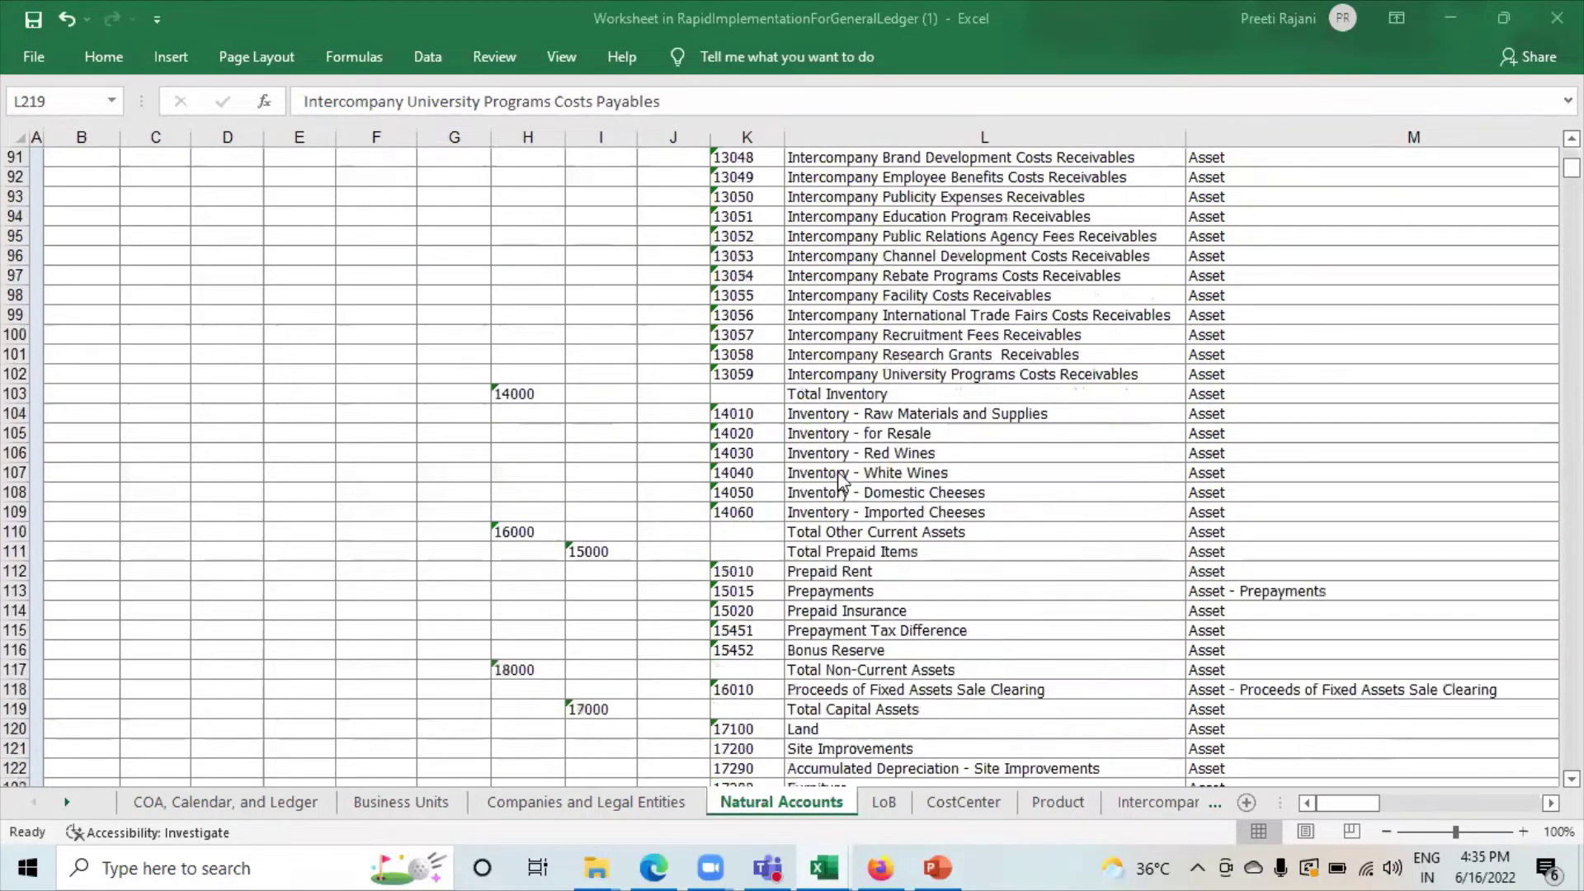
scroll(840, 483, "down", 20)
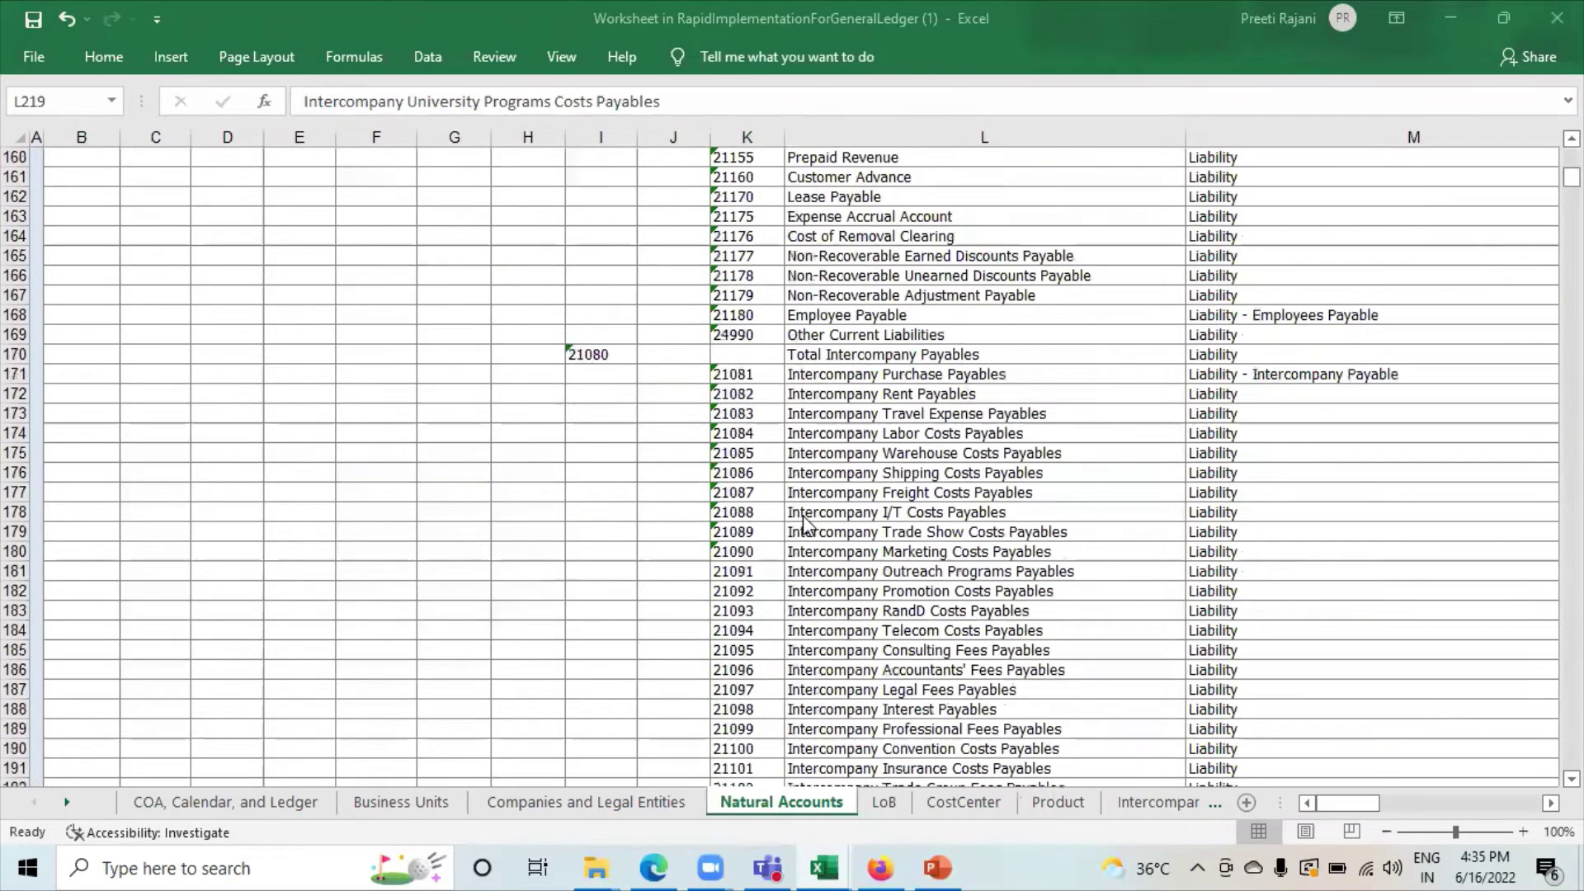
scroll(805, 524, "down", 13)
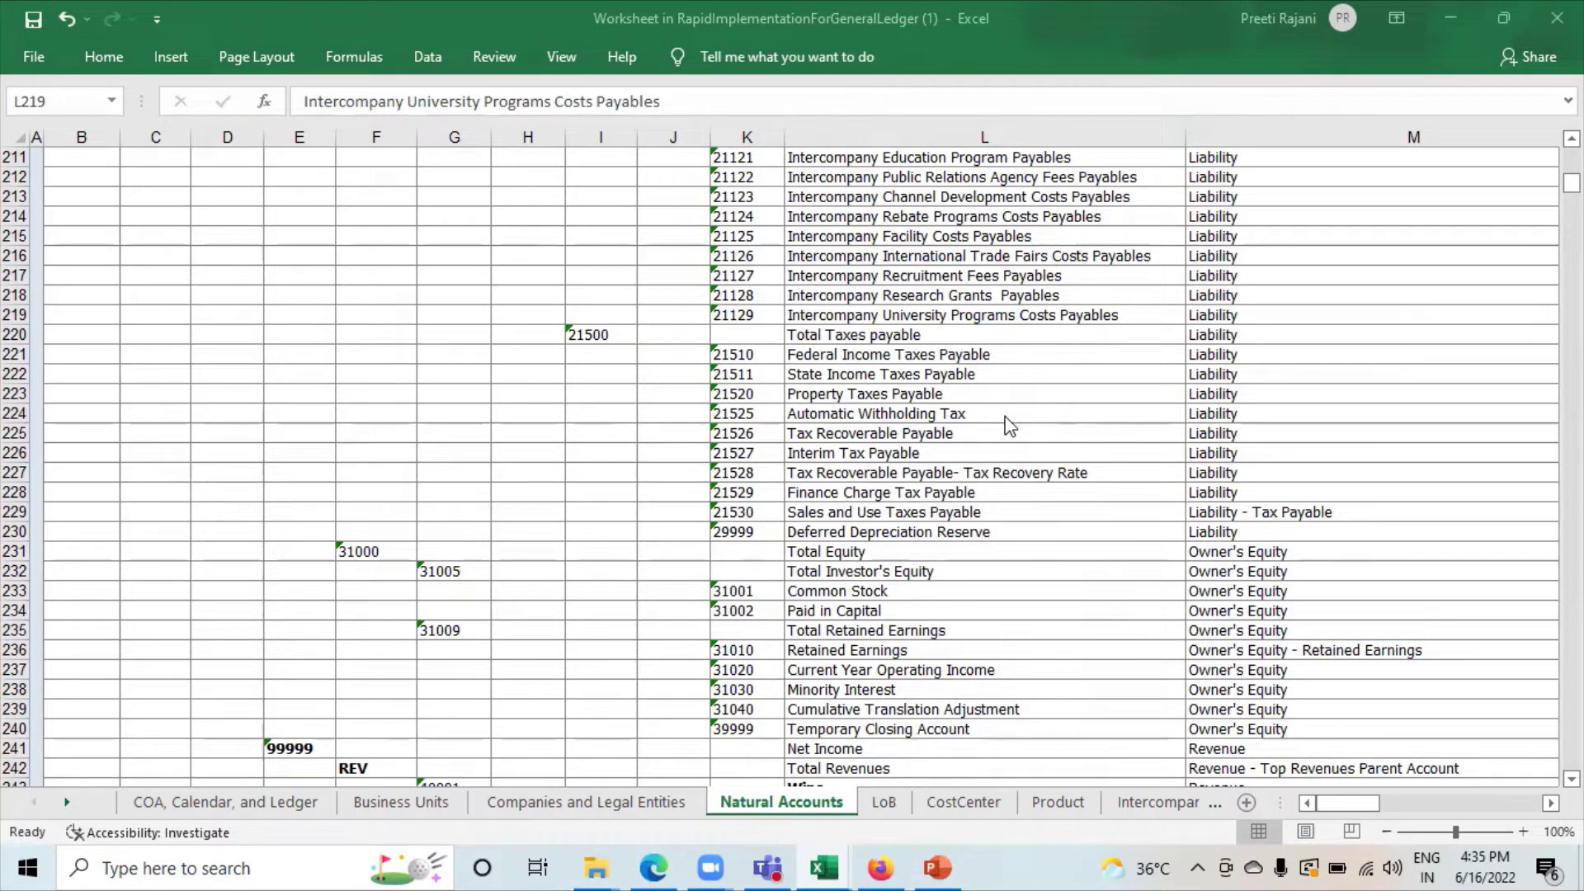
scroll(988, 646, "up", 20)
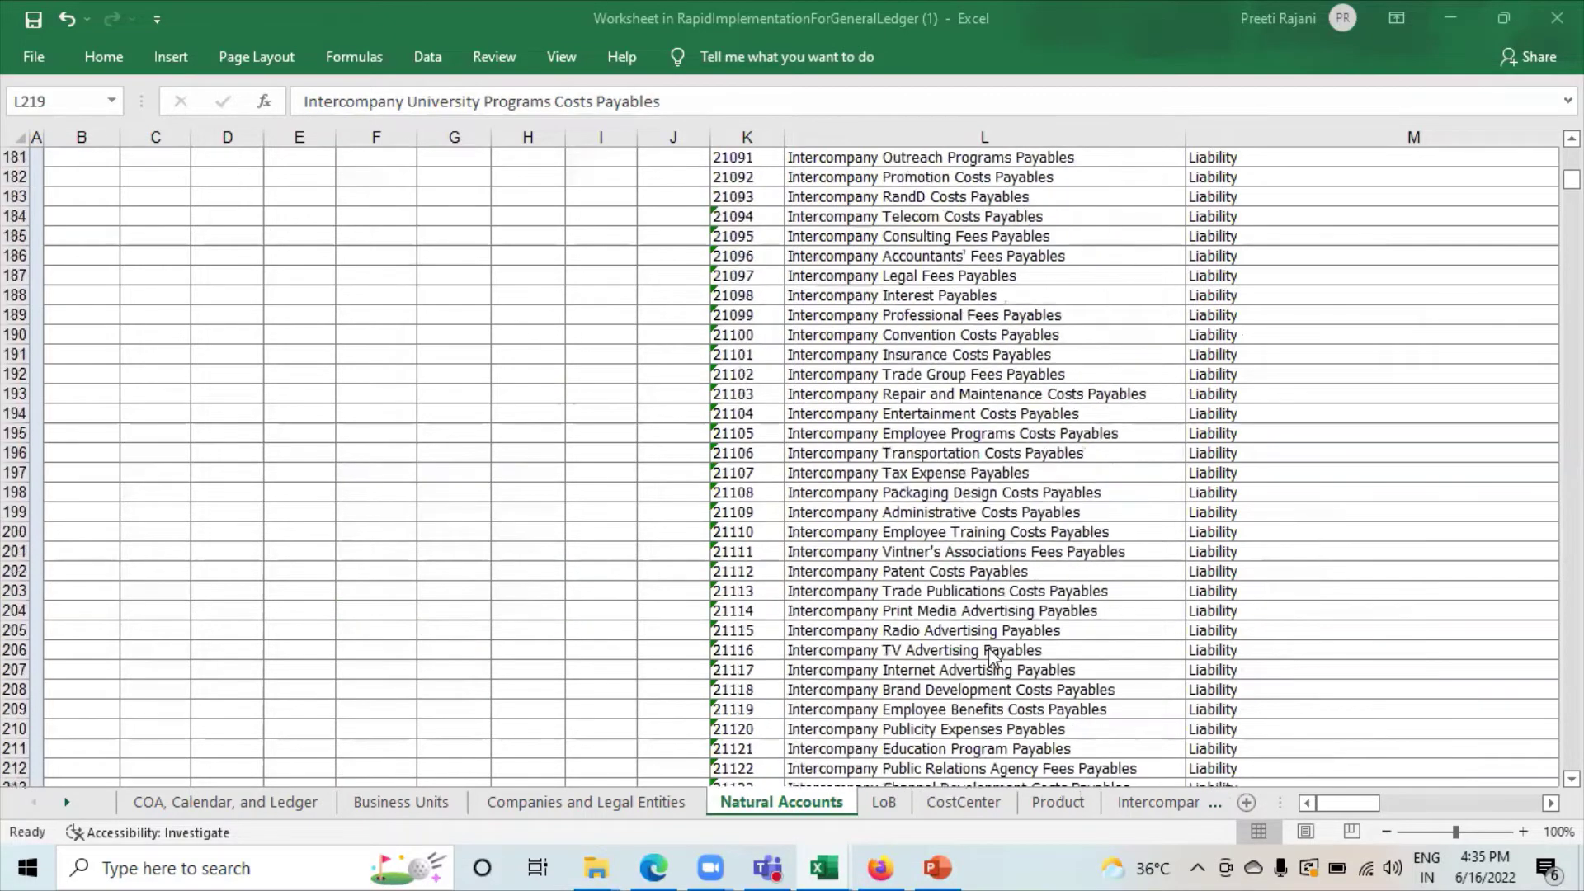
scroll(988, 647, "up", 20)
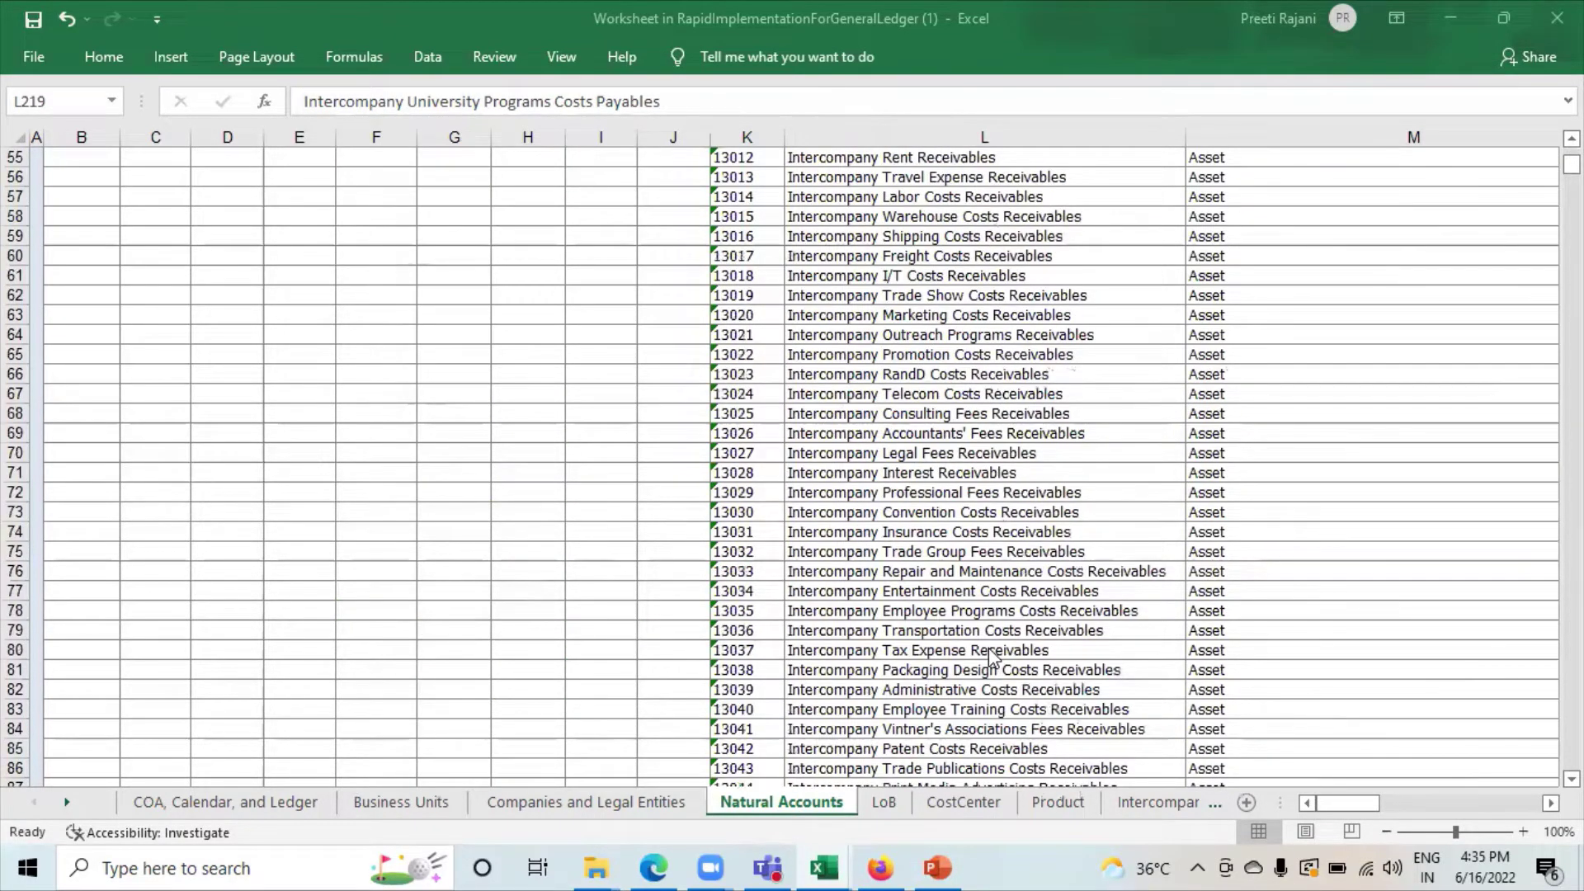
scroll(583, 540, "up", 9)
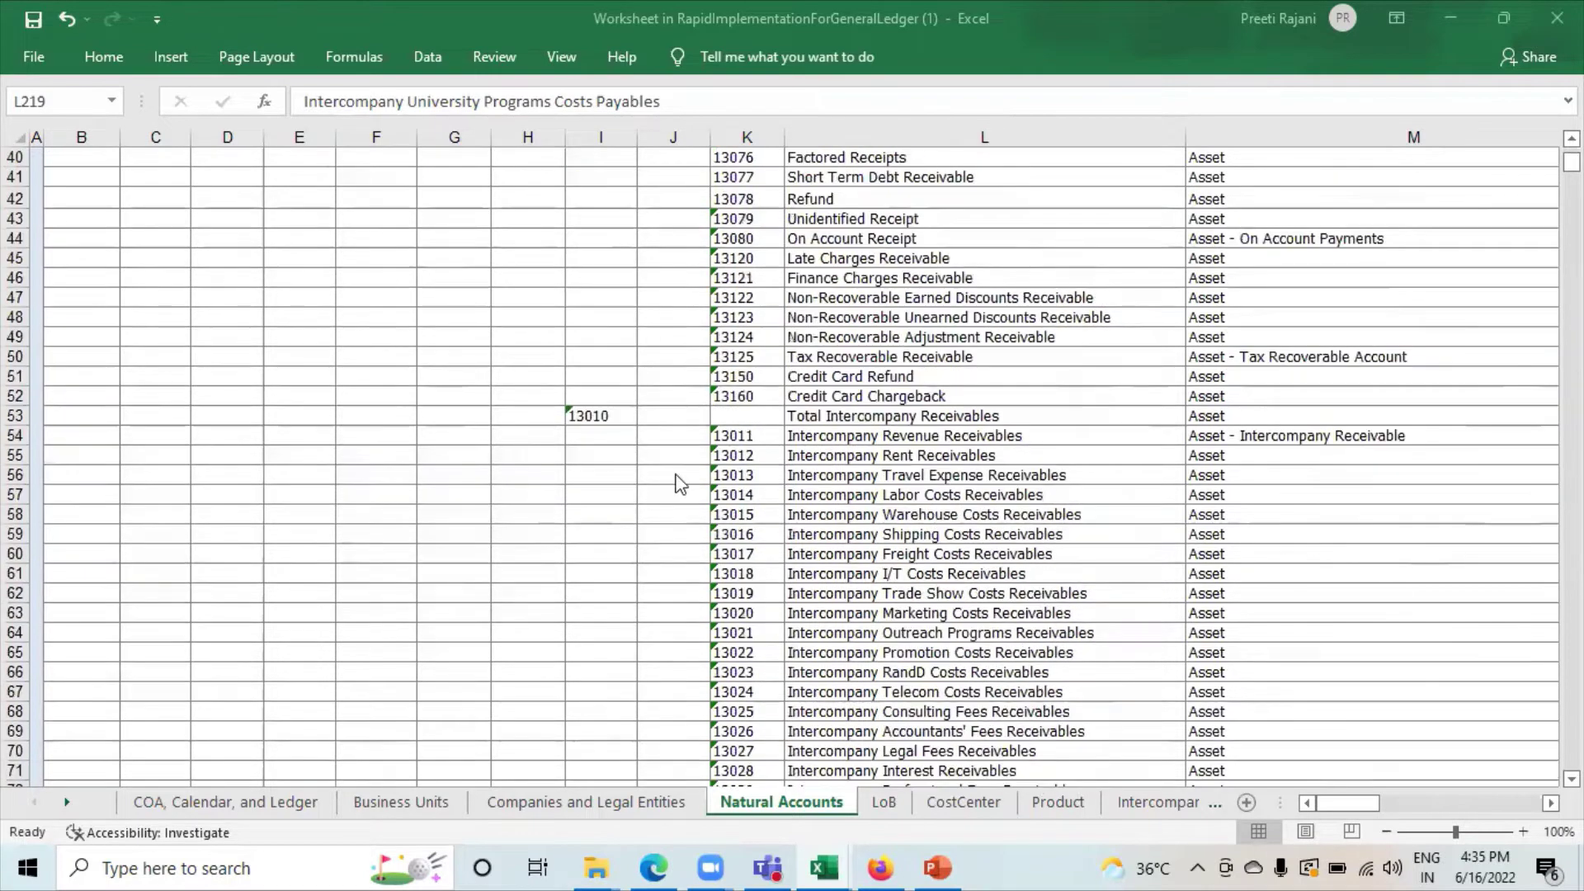
scroll(901, 493, "up", 9)
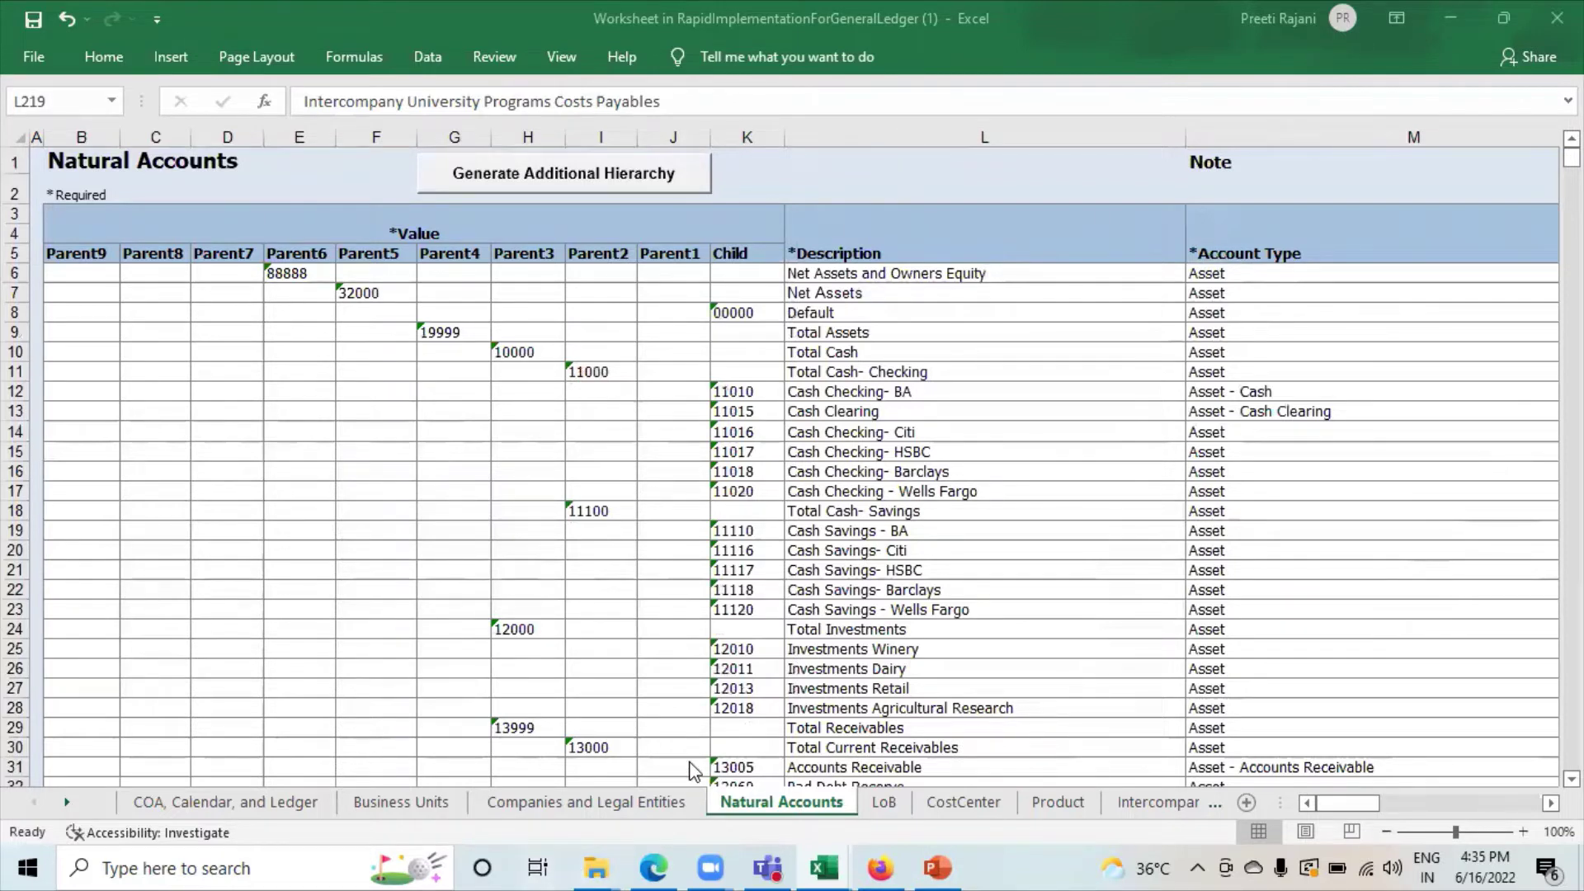
mouse_move(654, 866)
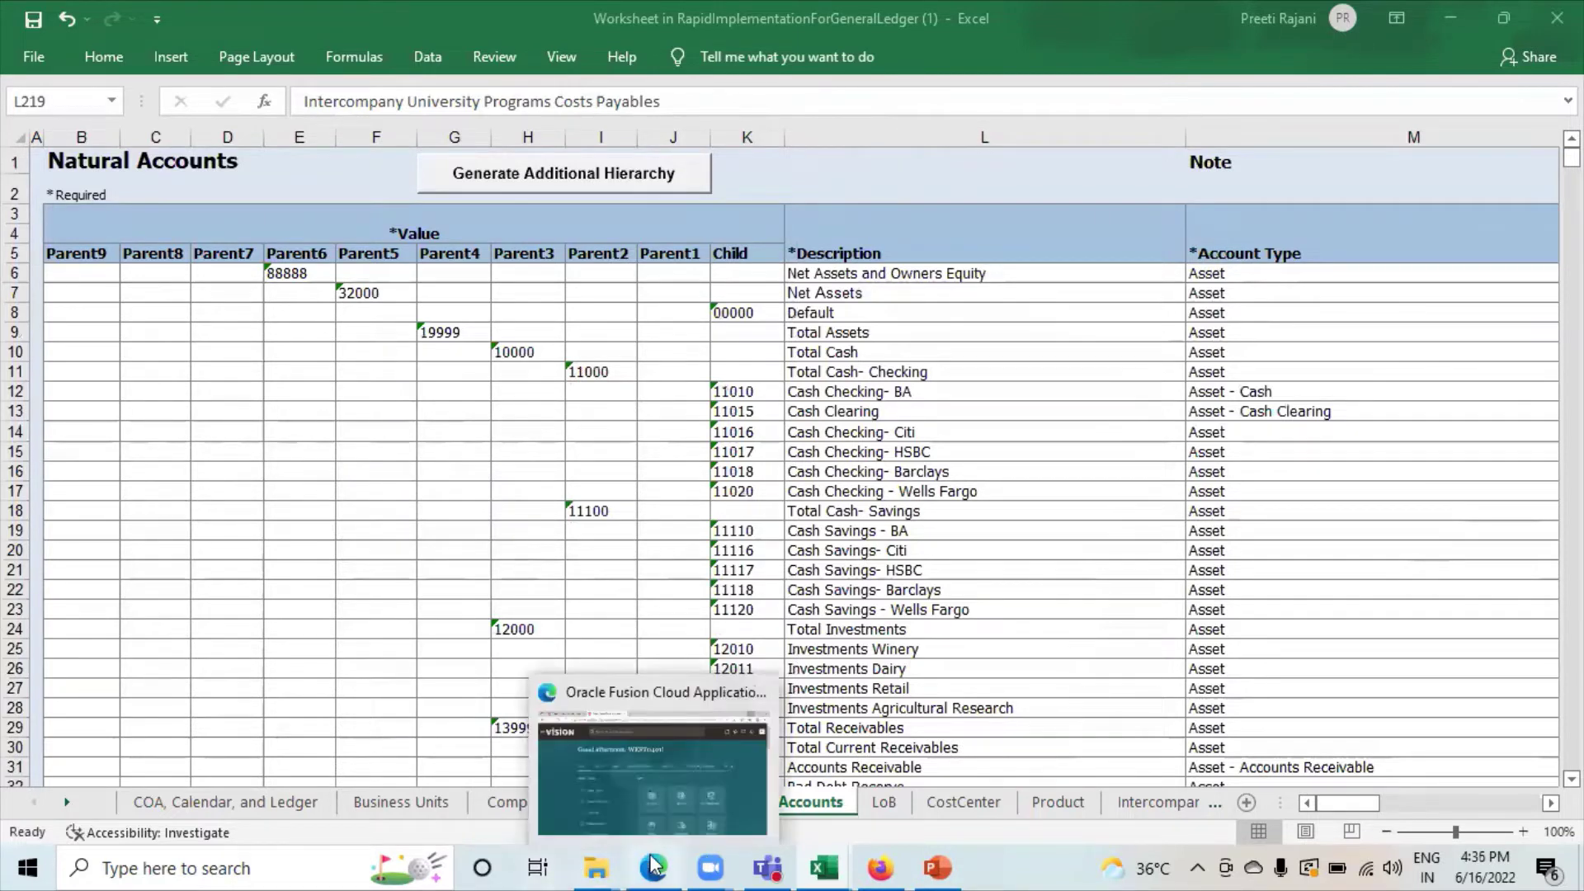
left_click(650, 790)
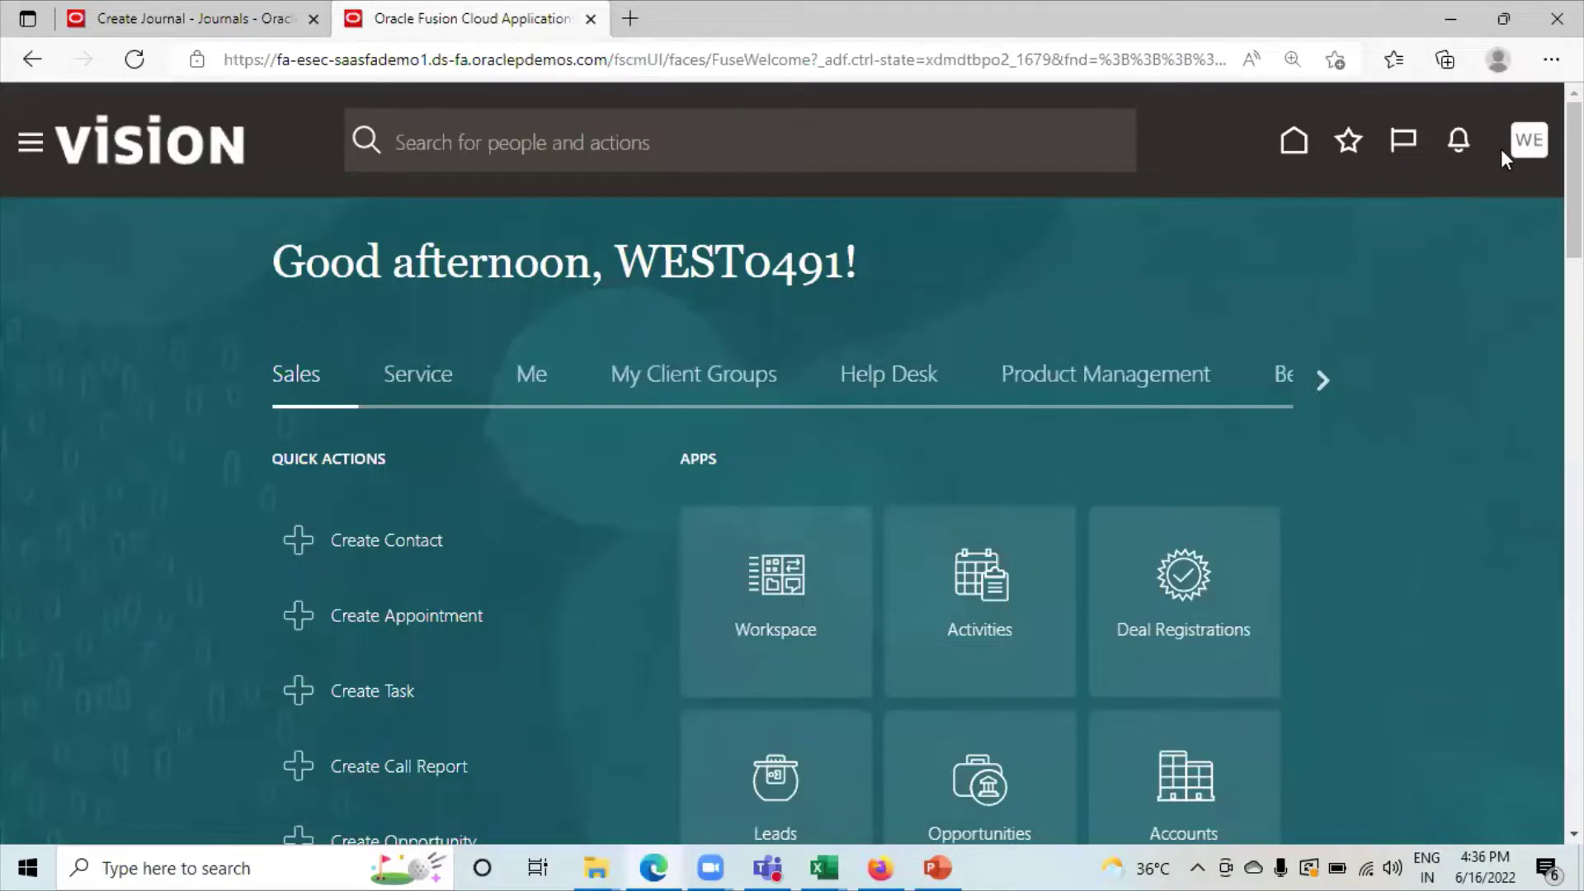
Go through Setup and Maintenance to the Manage Implementation Projects list.
left_click(1528, 147)
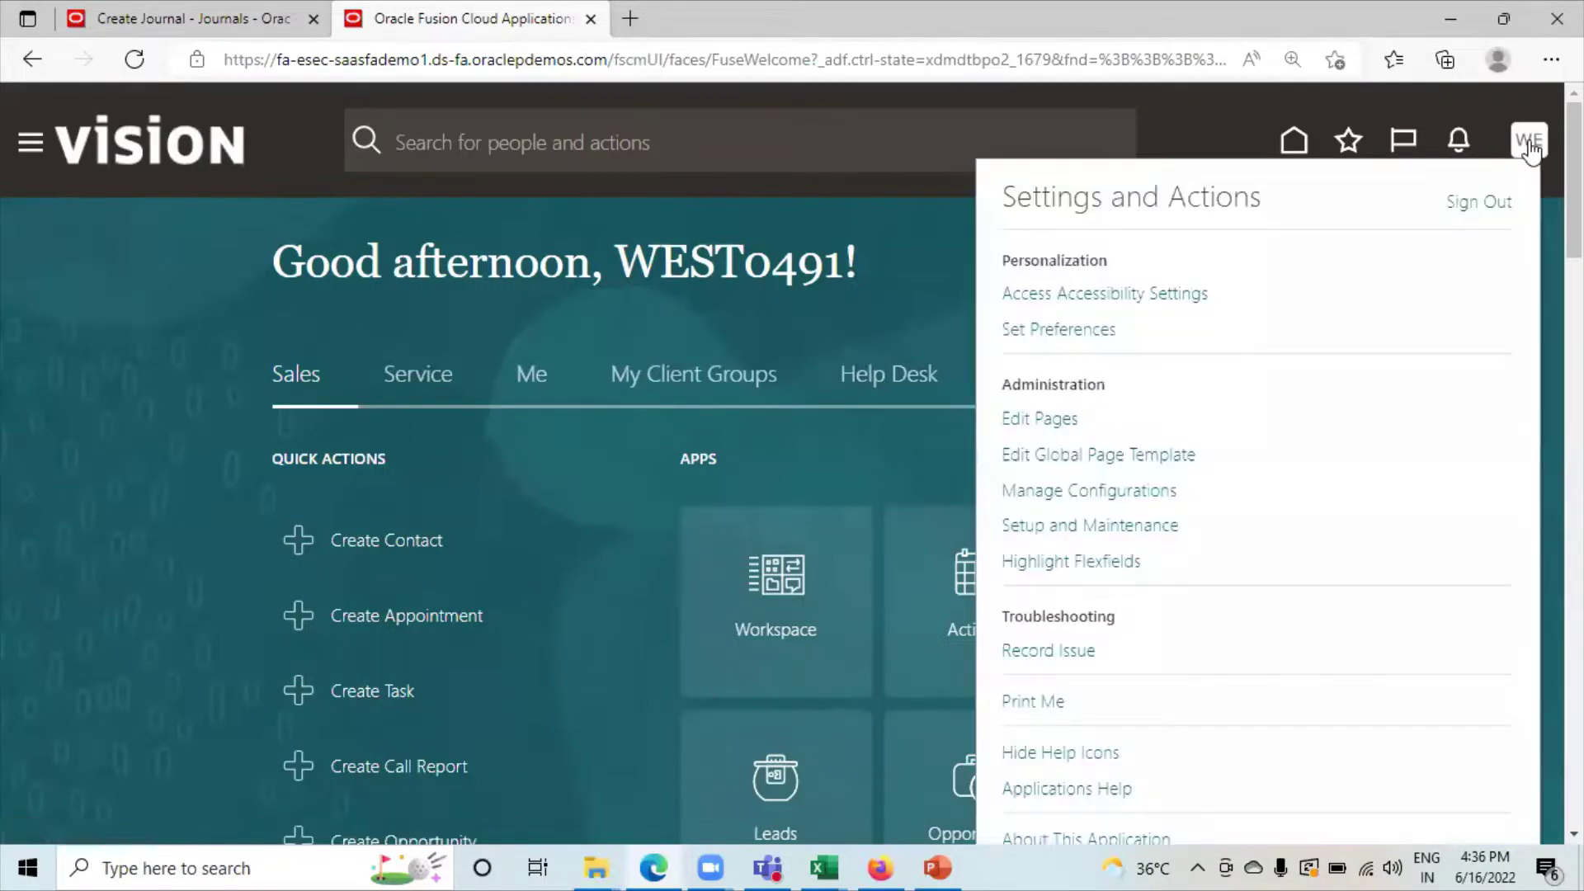
left_click(1046, 526)
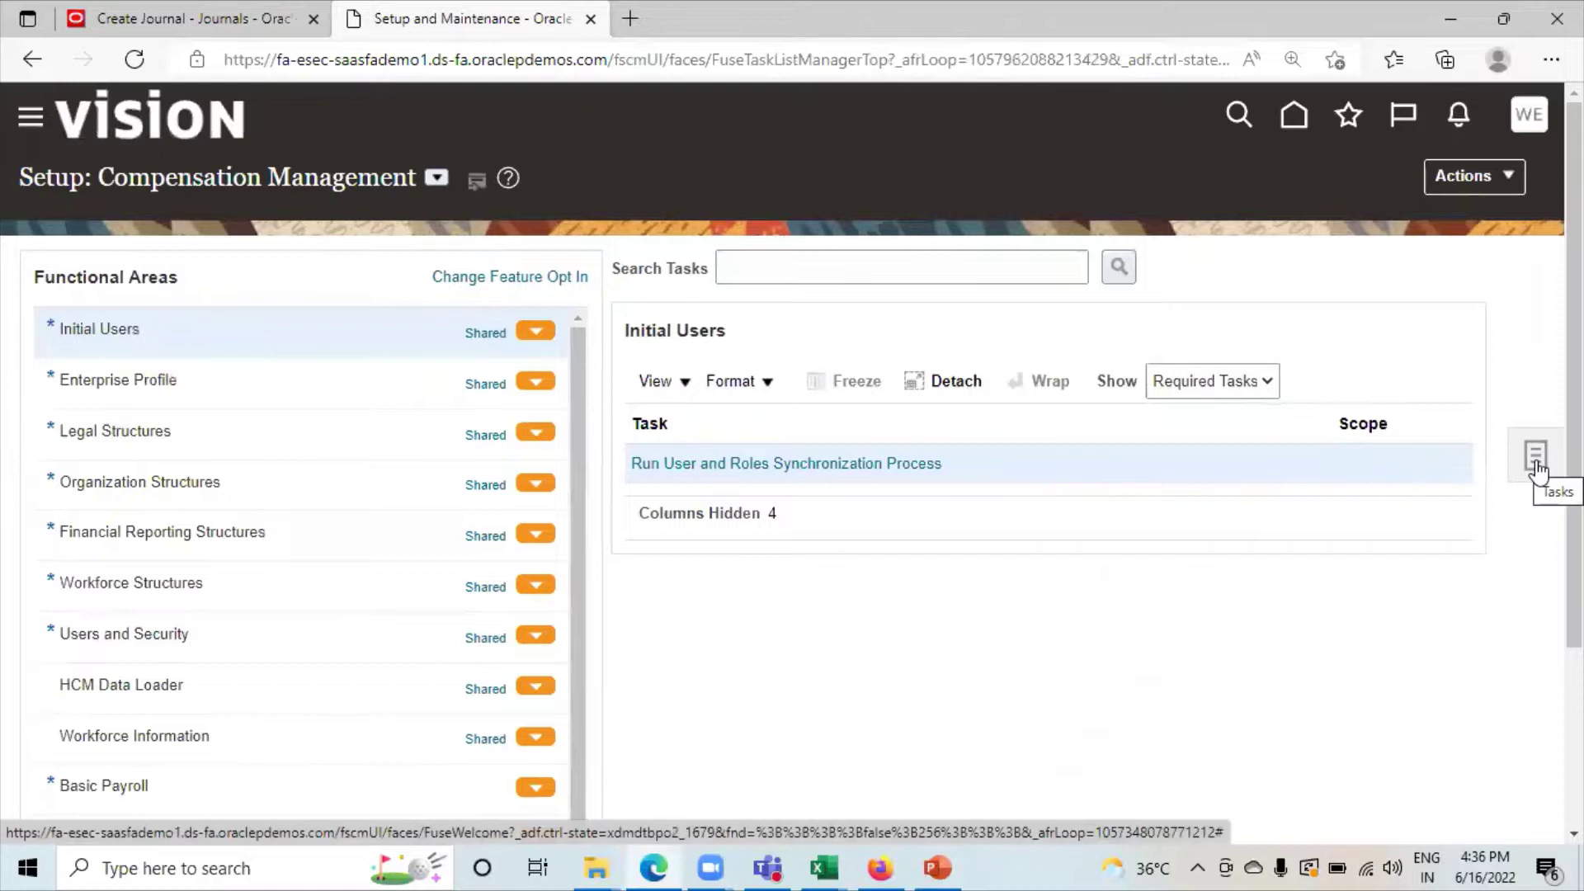
left_click(1536, 466)
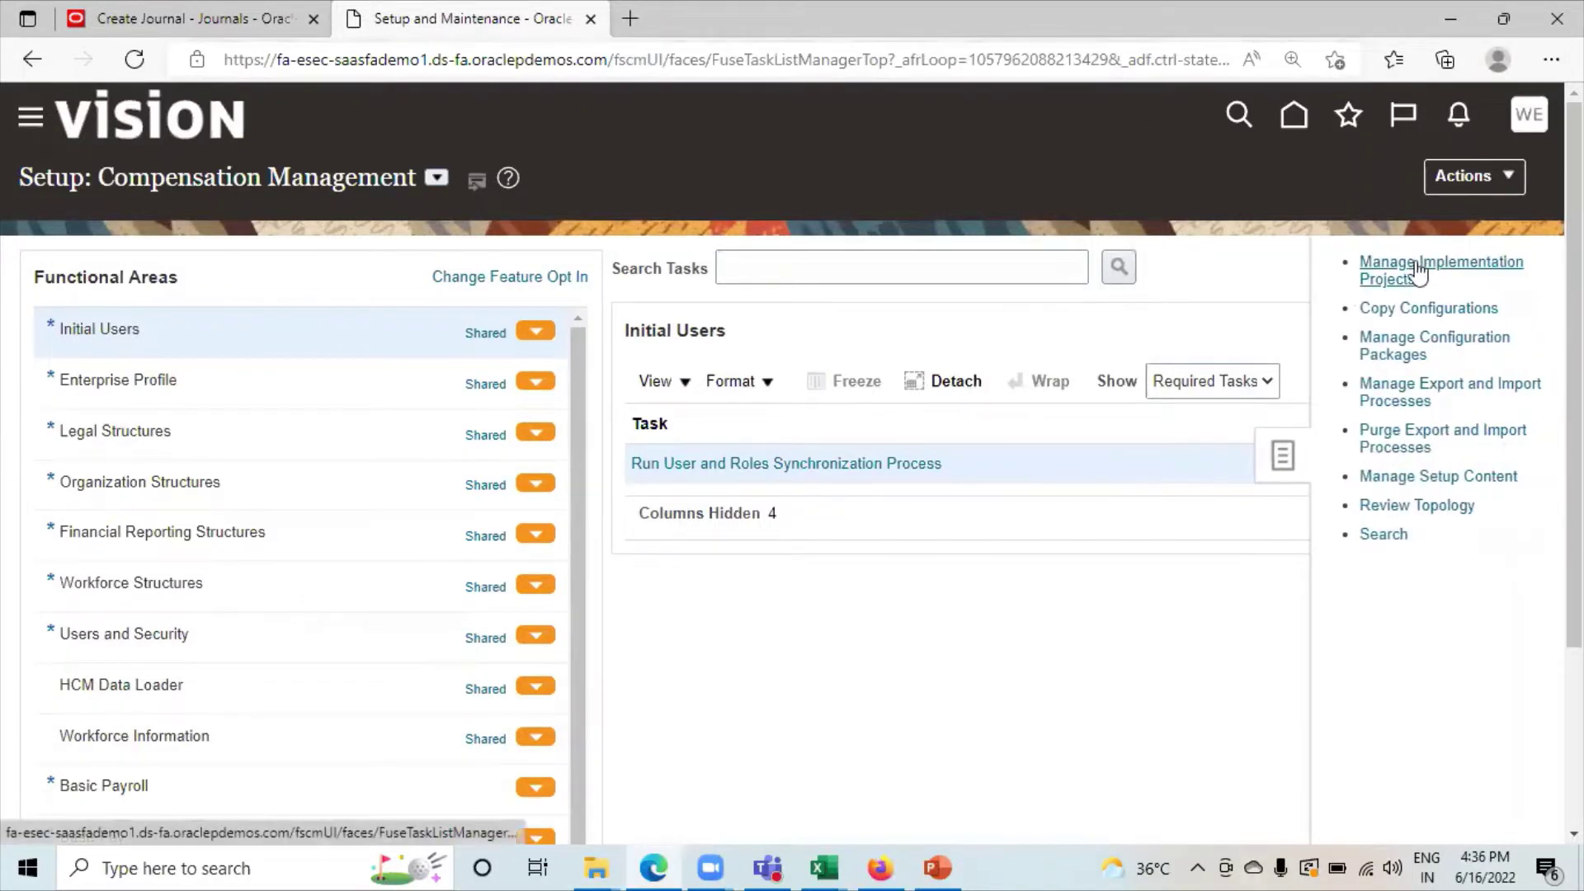
left_click(1411, 264)
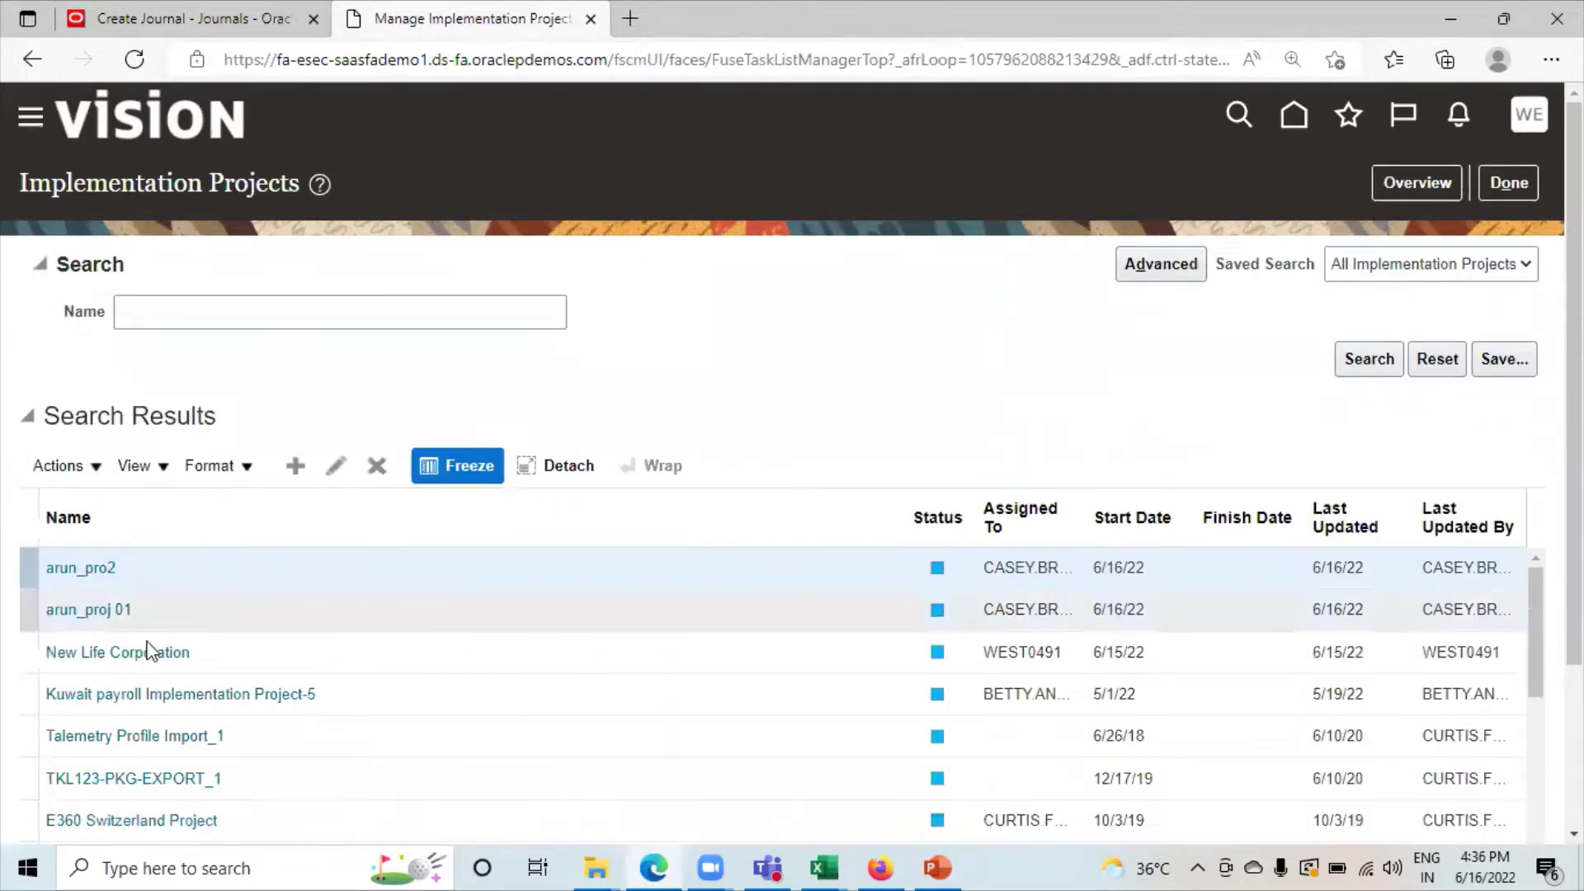
In the New Life Corporation project, find 'manage cross-validation rules' and go to that task.
left_click(129, 654)
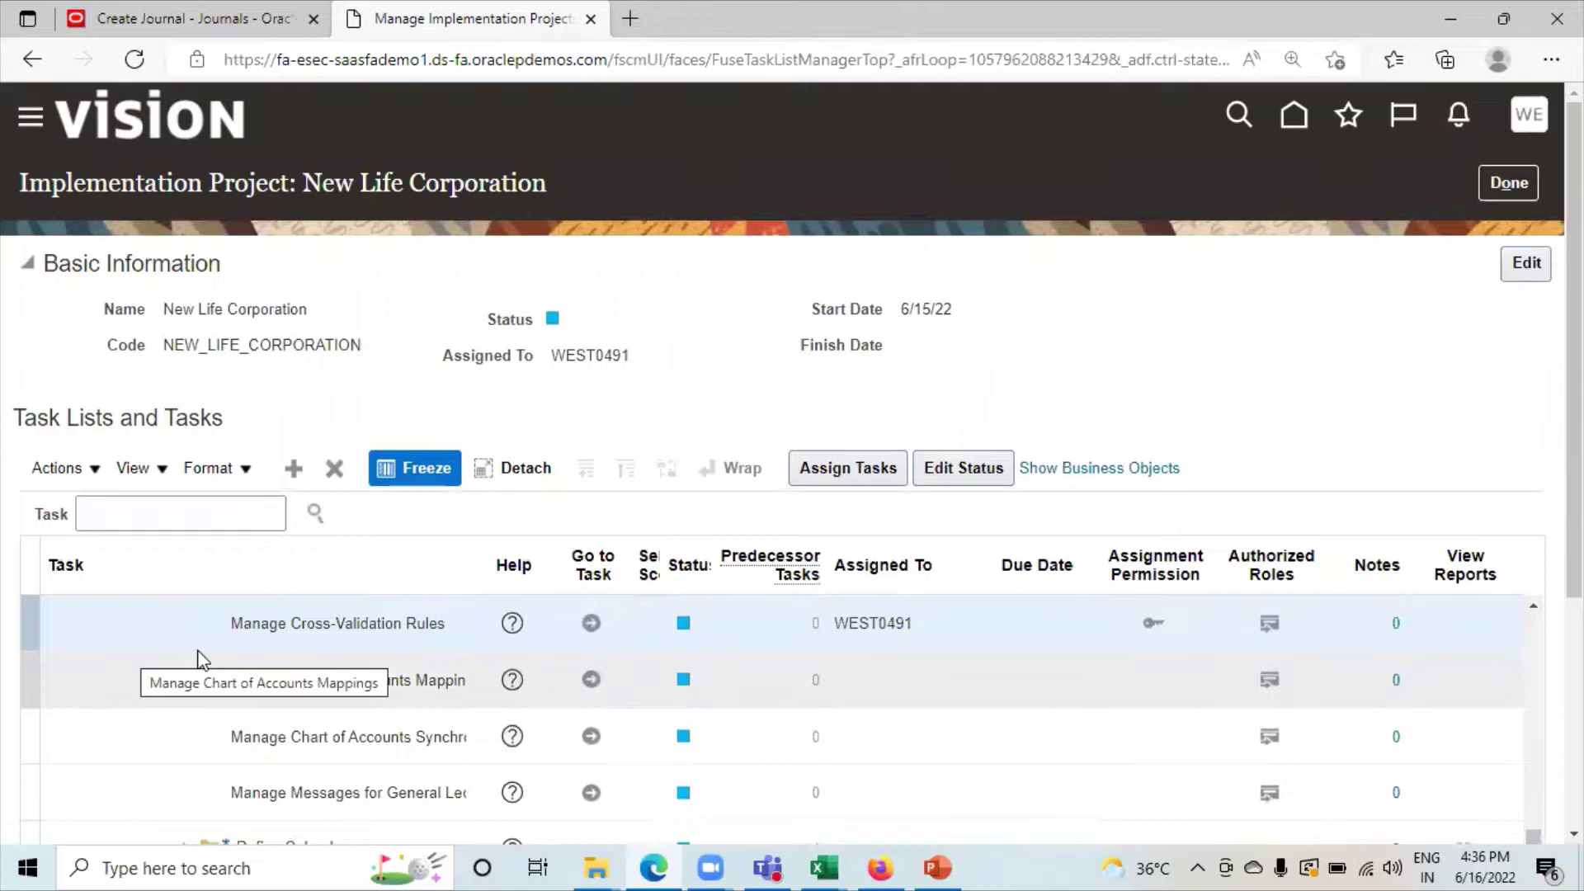
left_click(165, 518)
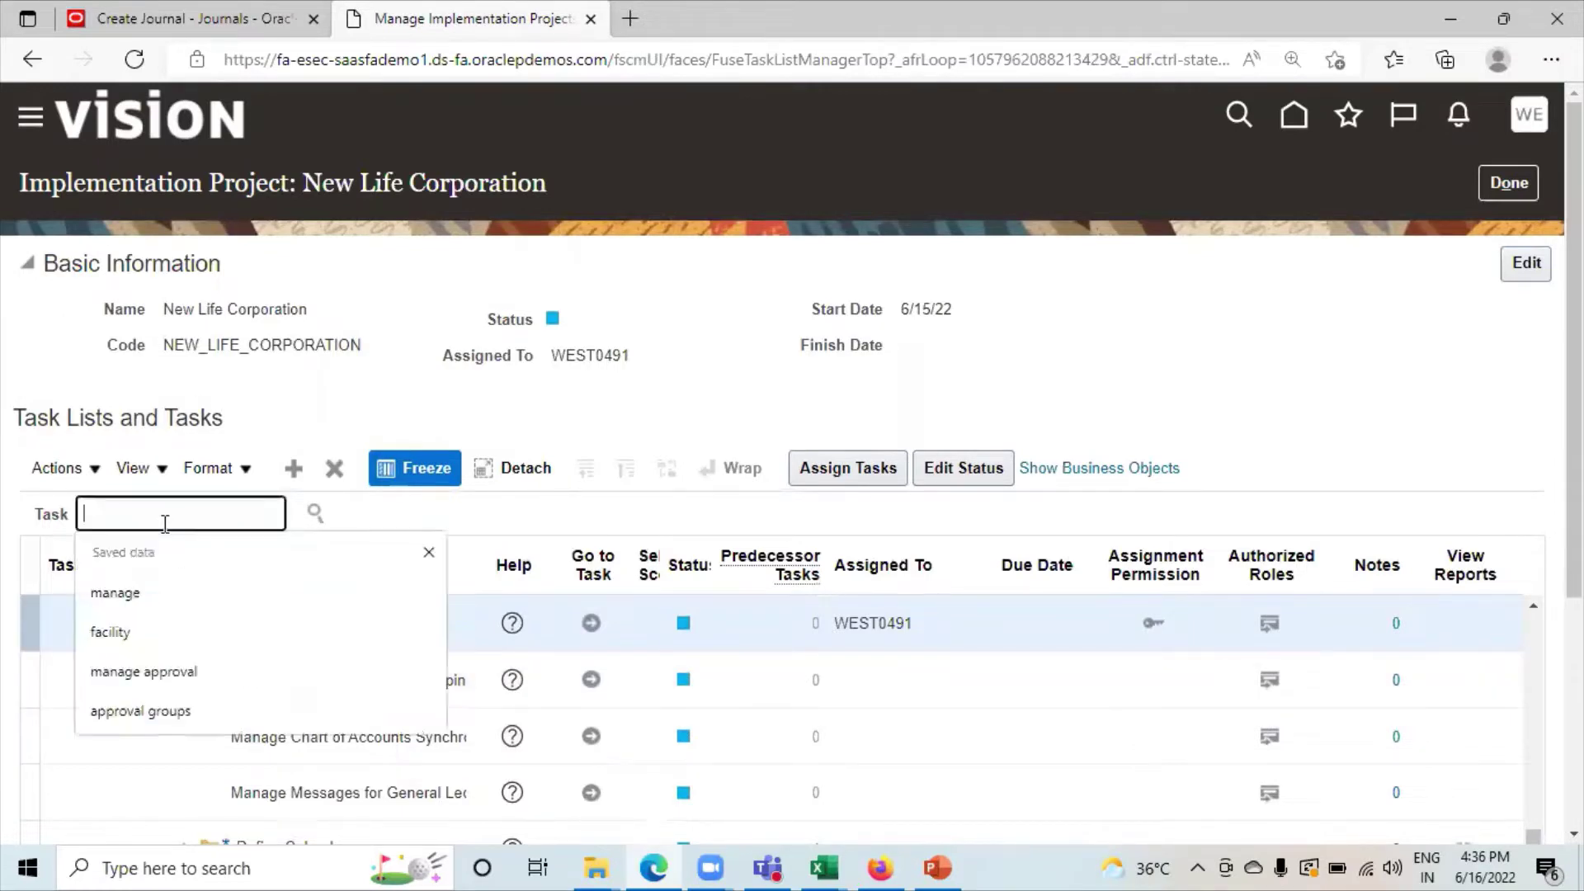
type("manage")
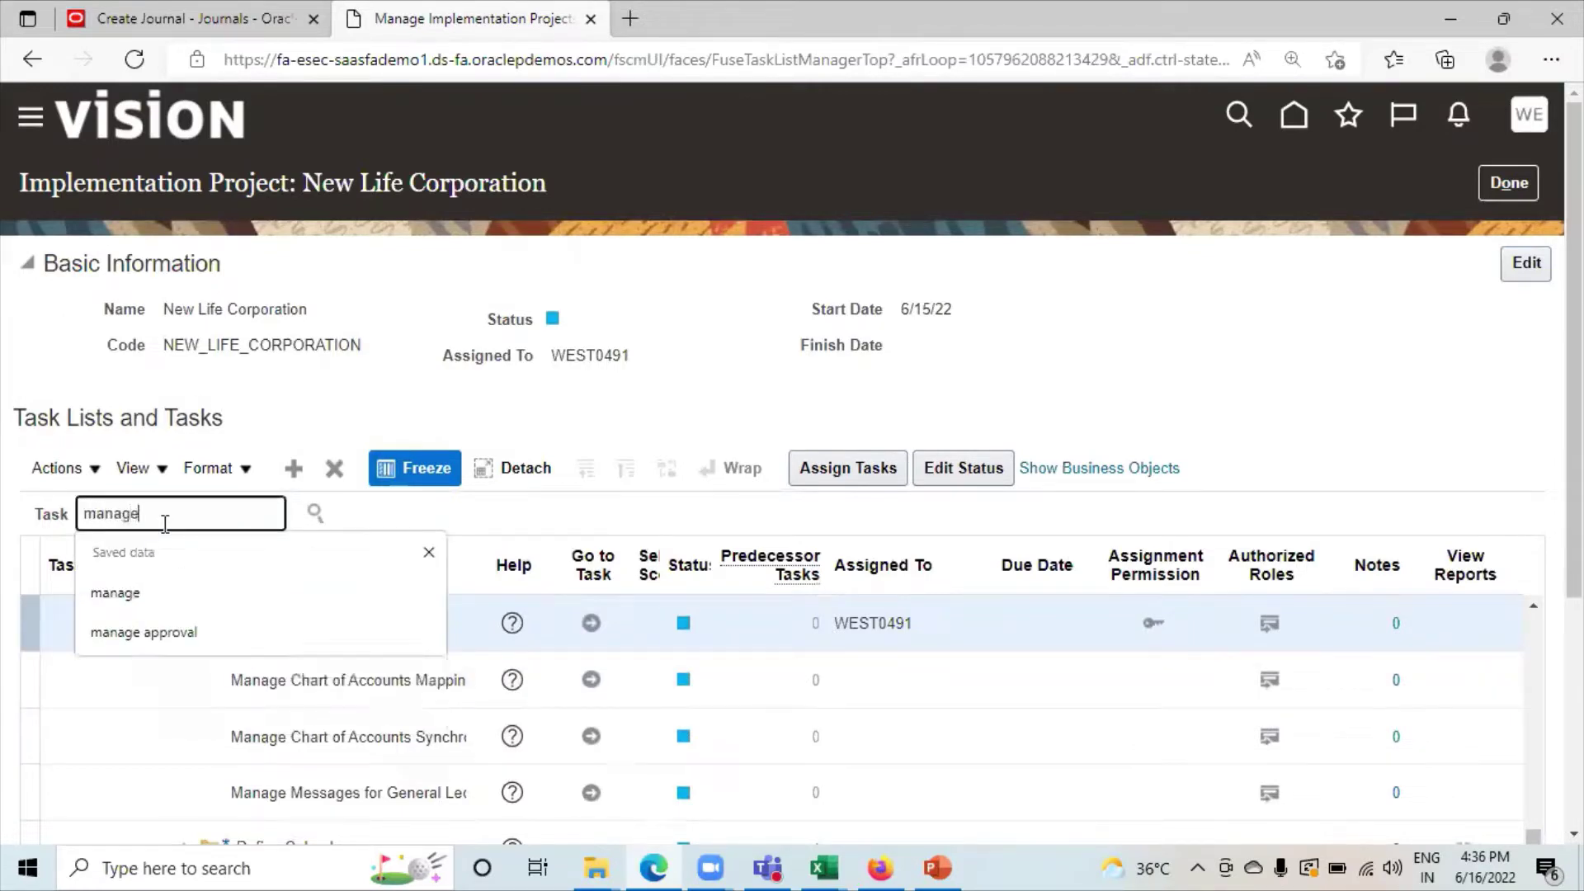
type(" cross")
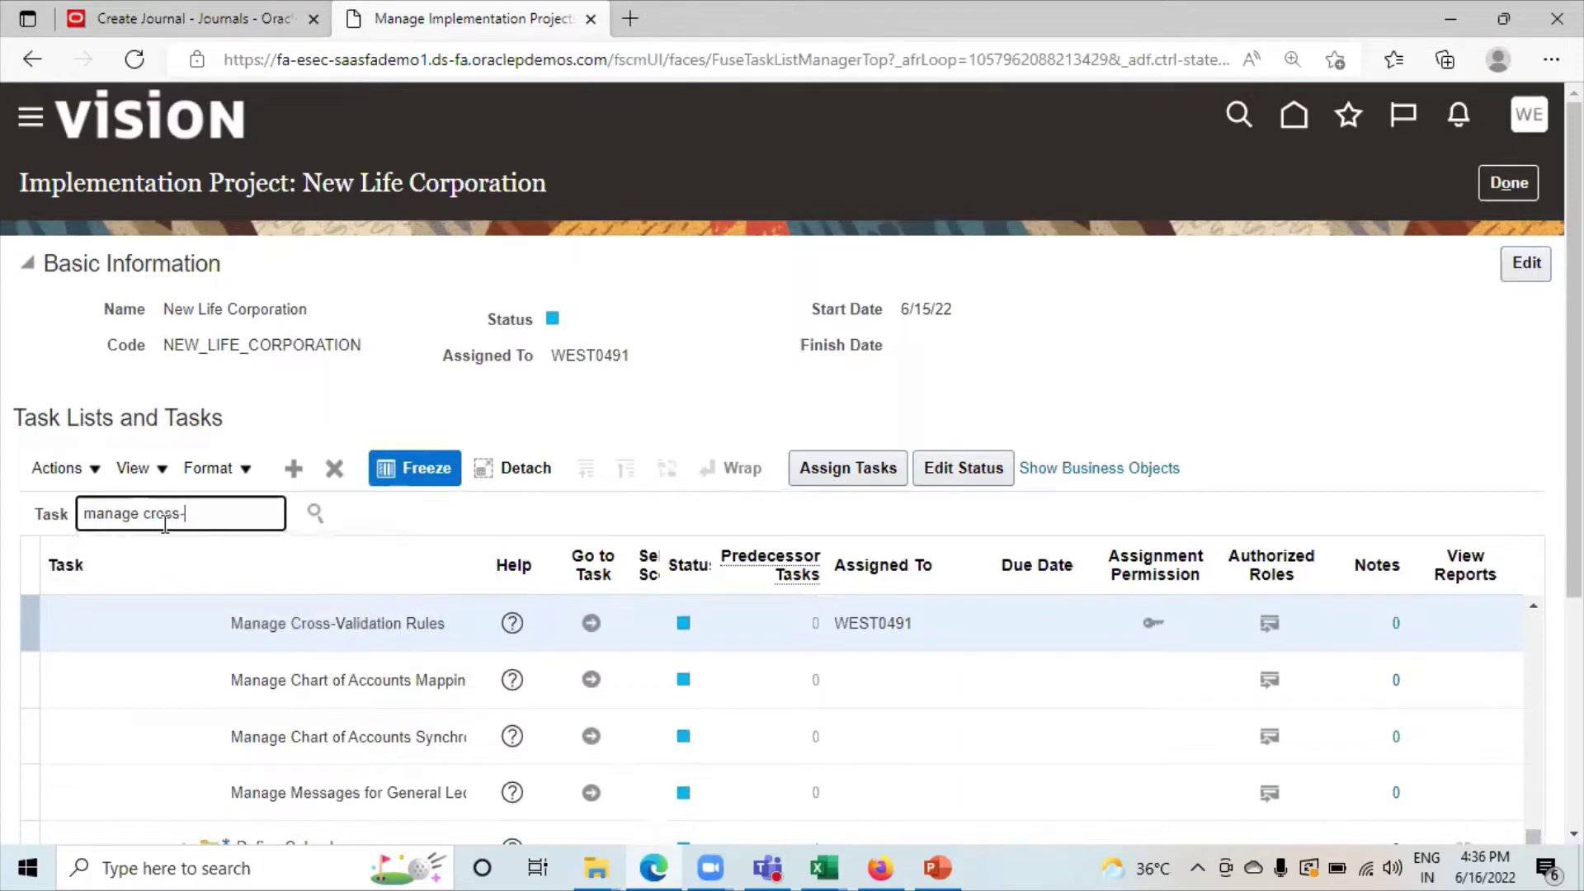
type("-validation rules")
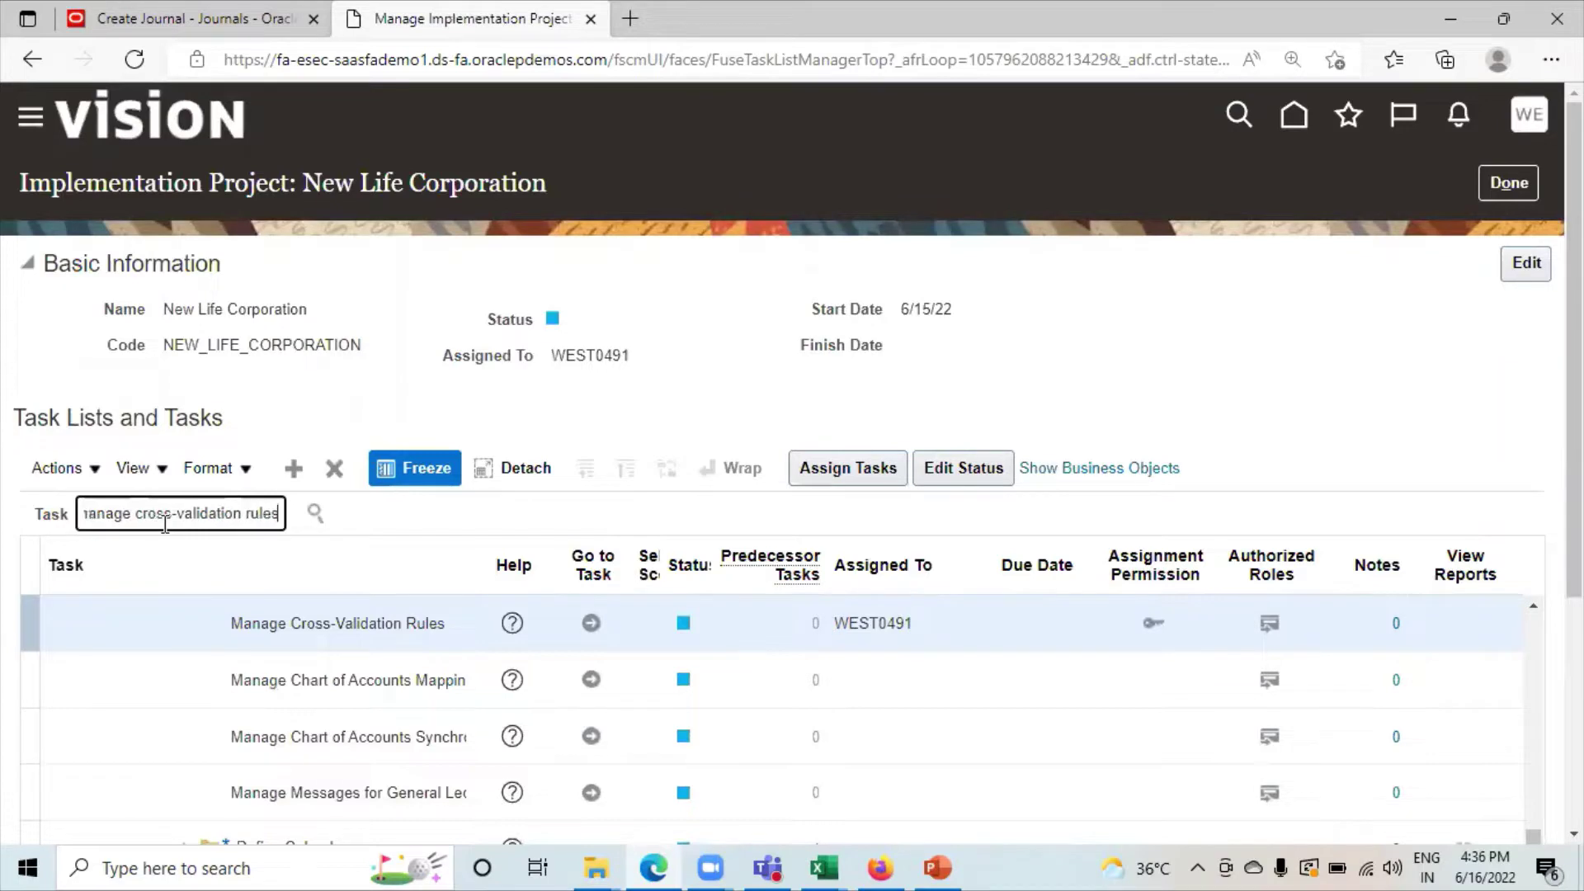
key("Return")
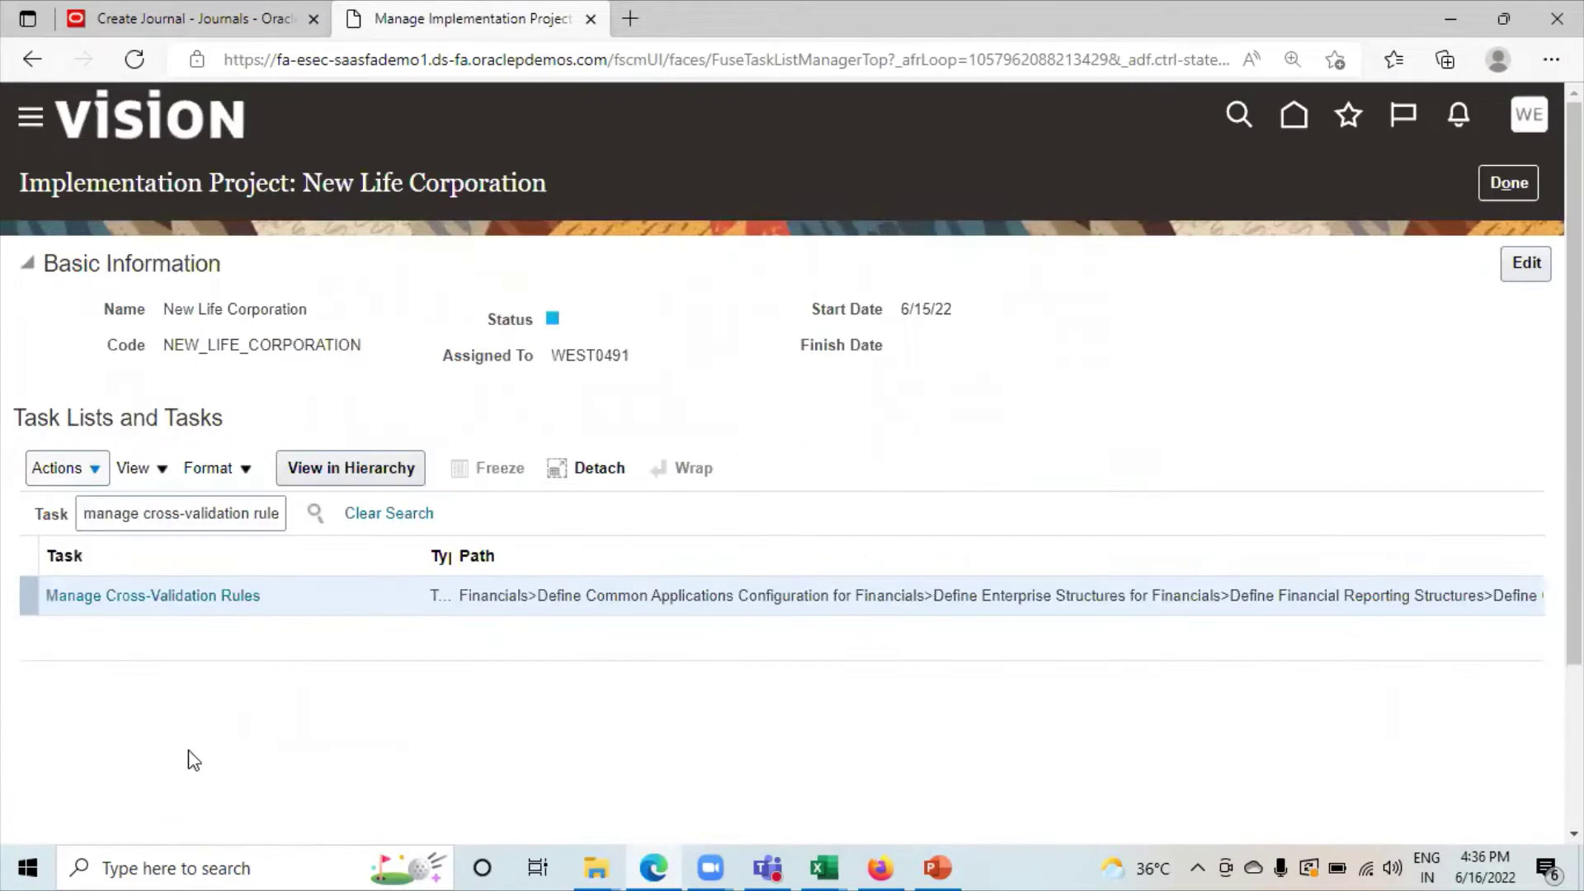
left_click(112, 592)
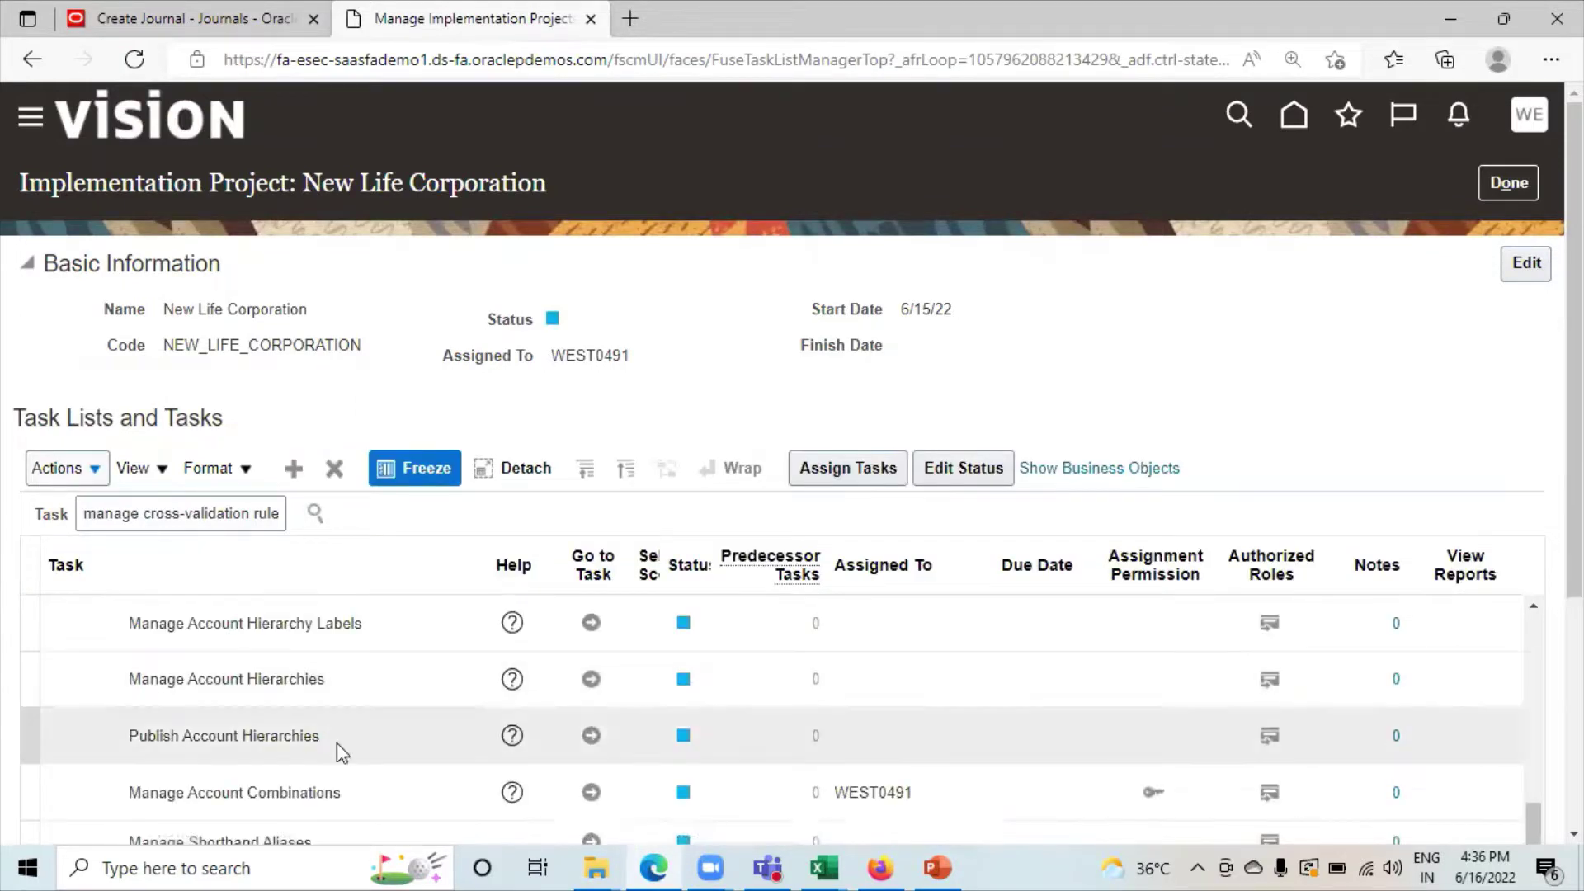
scroll(336, 746, "up", 2)
scroll(399, 689, "down", 5)
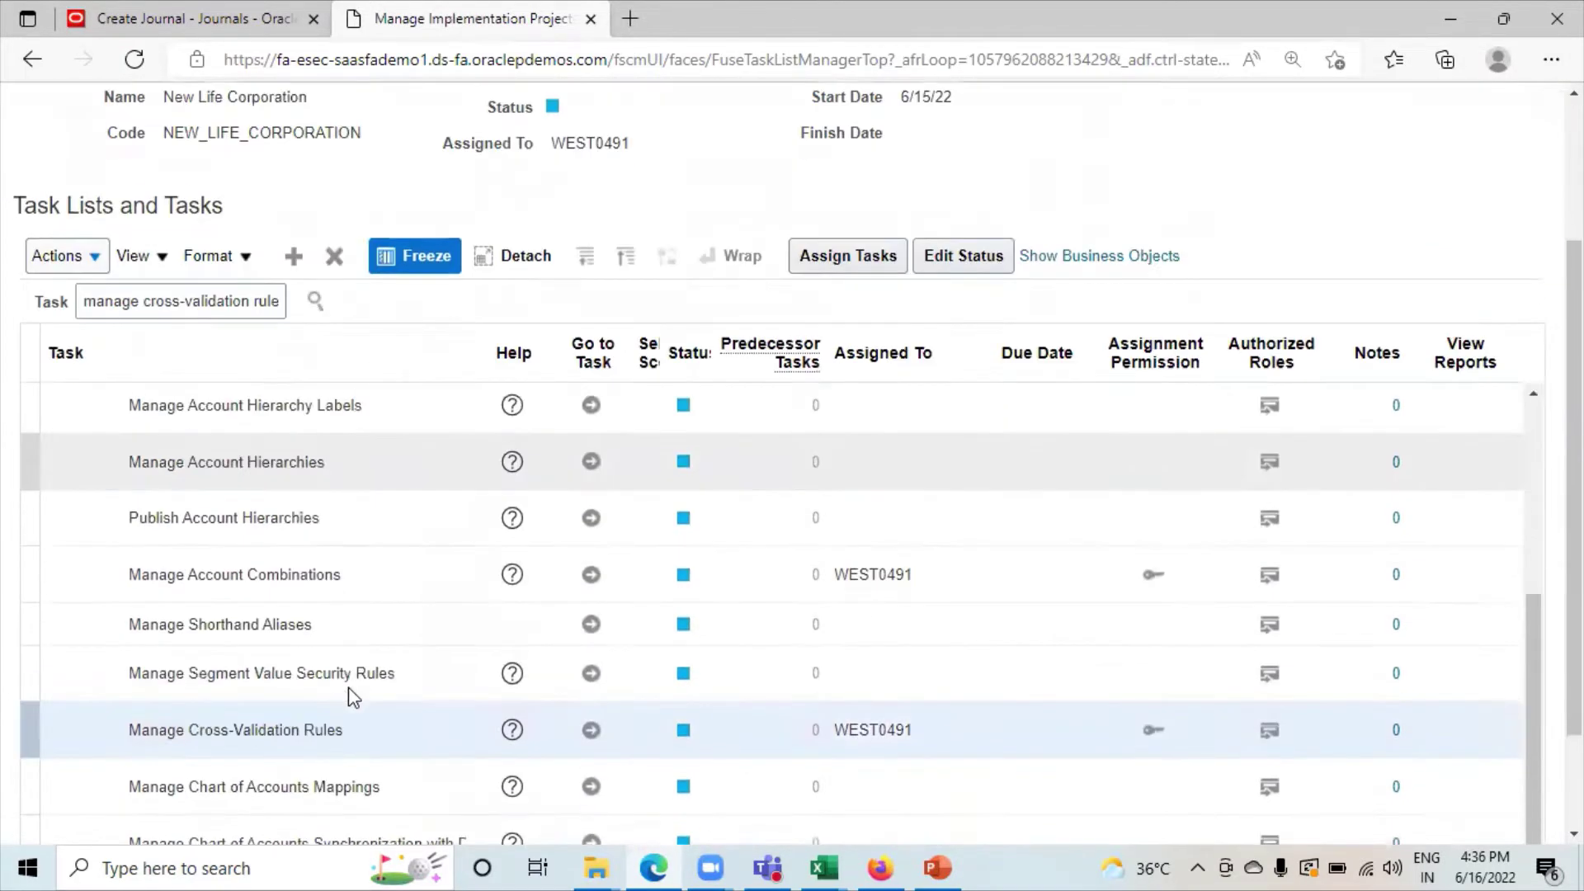
left_click(591, 716)
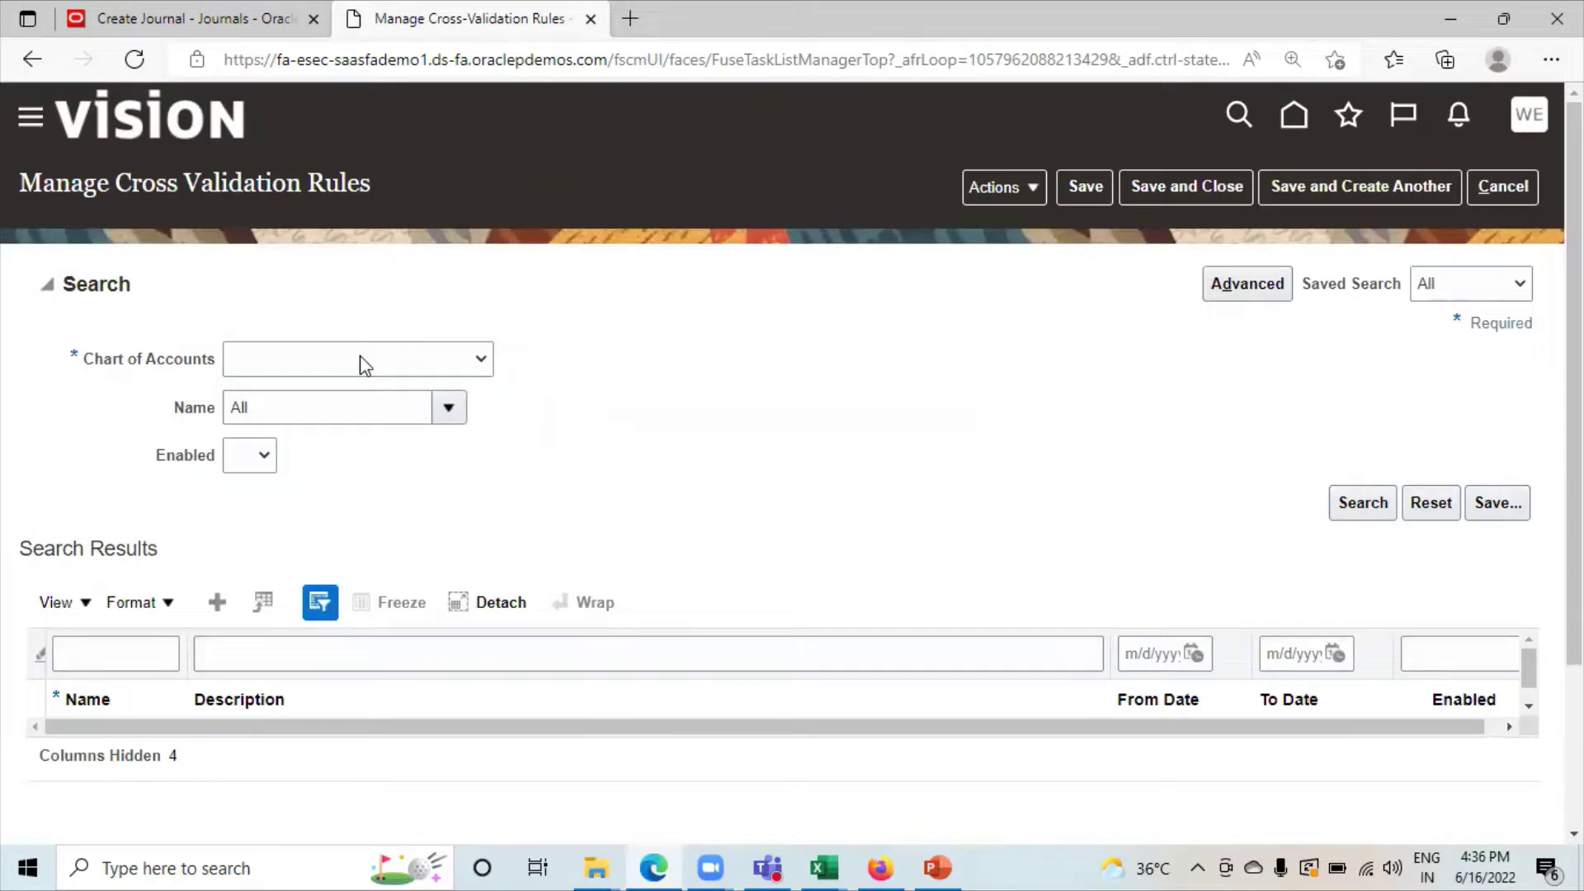
Search rules for the New Life Ledger chart of accounts, returning 'RE to allow only CC 200'.
left_click(366, 365)
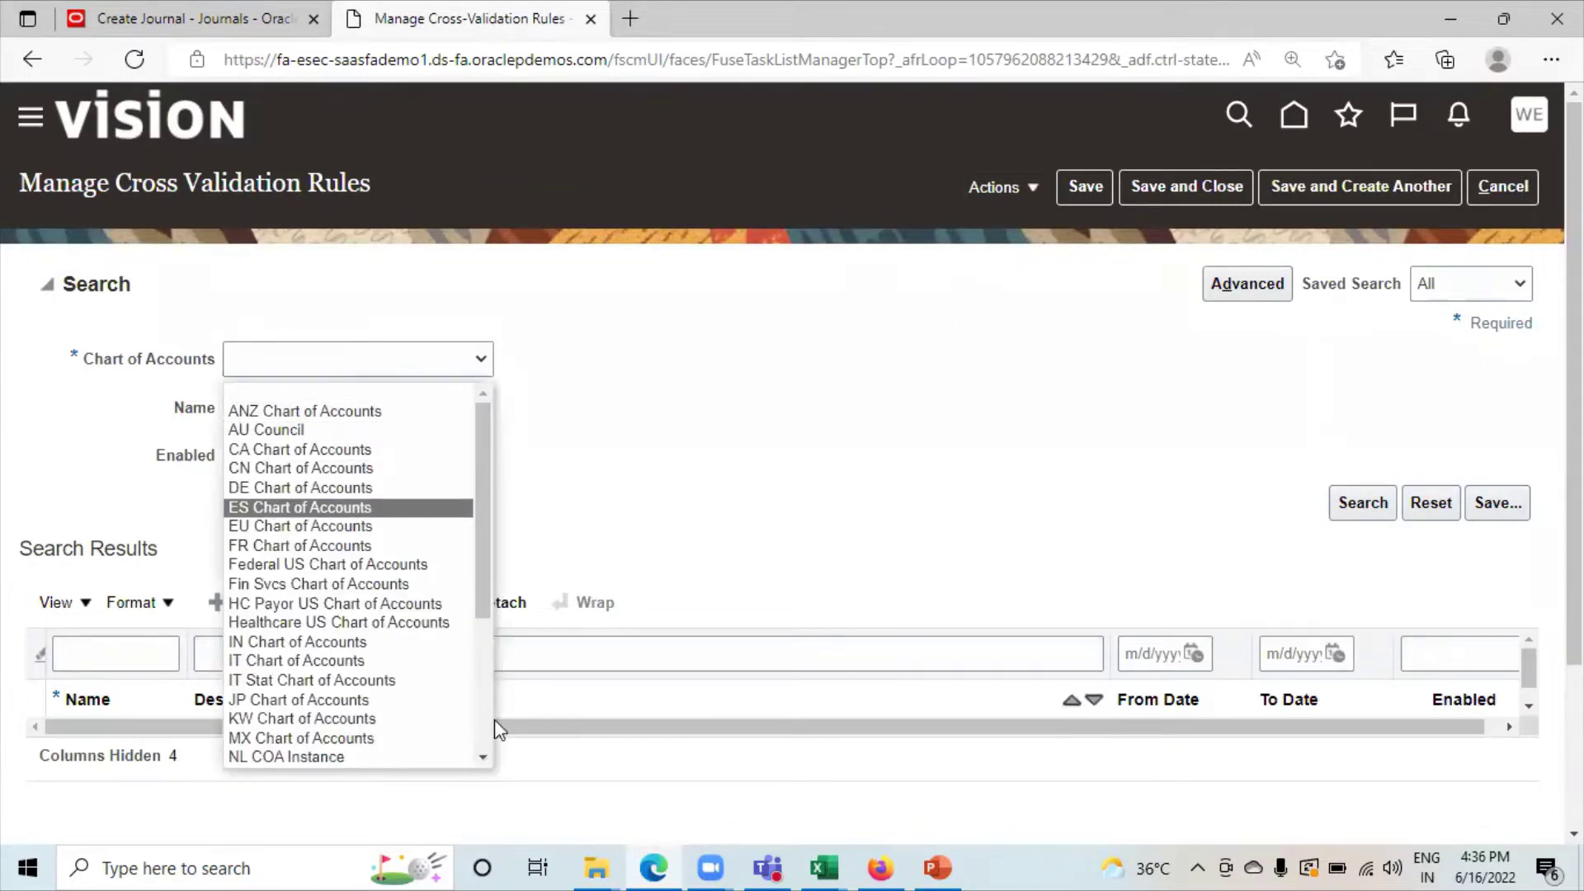
scroll(489, 752, "down", 1)
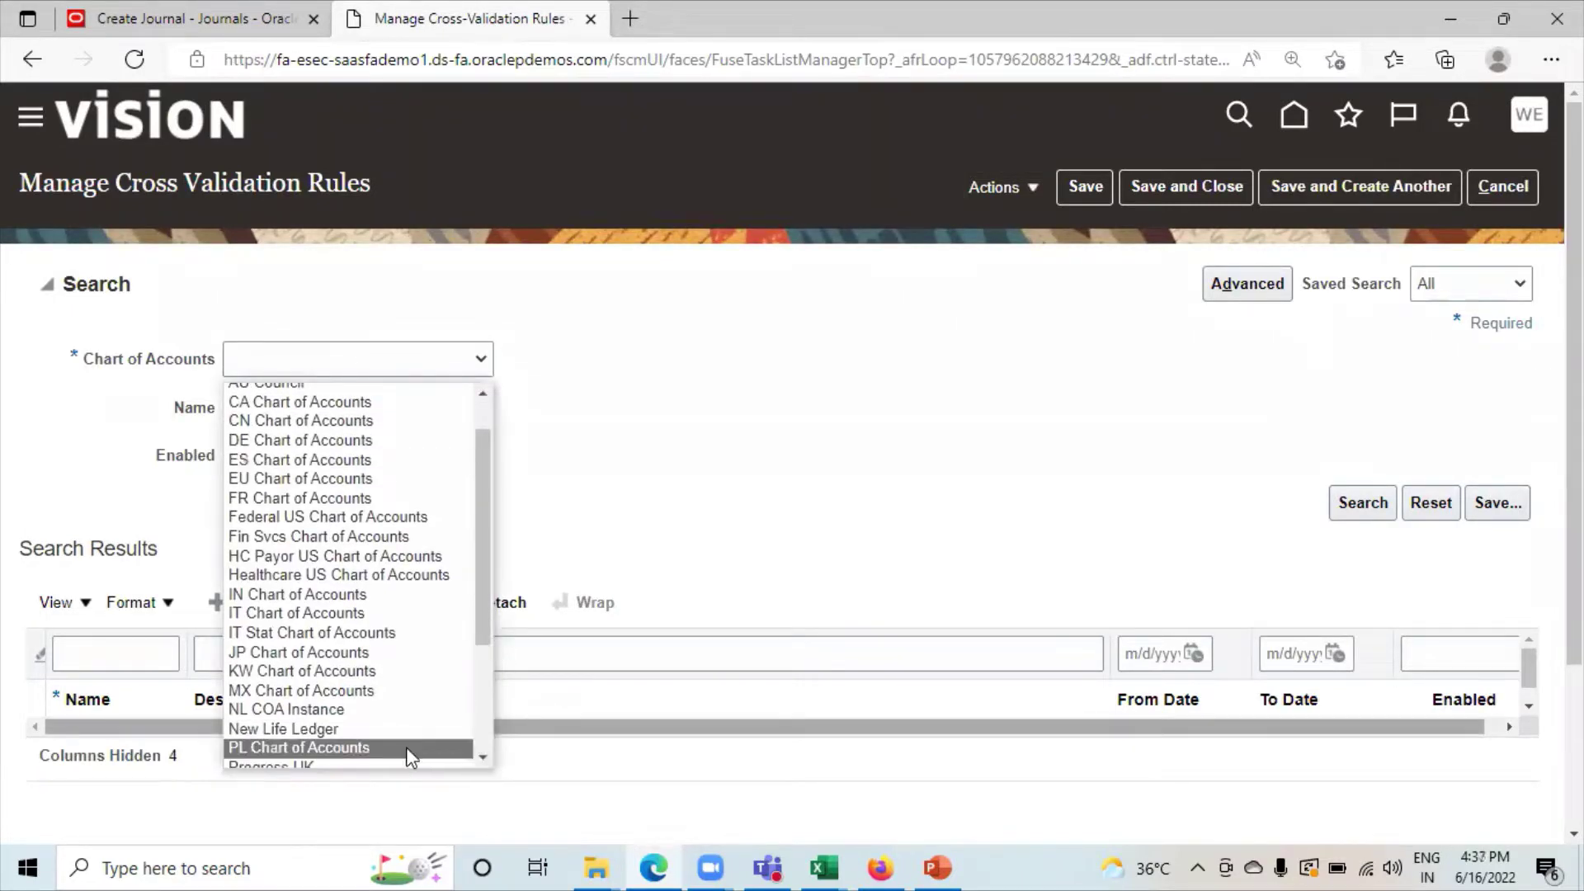
left_click(337, 729)
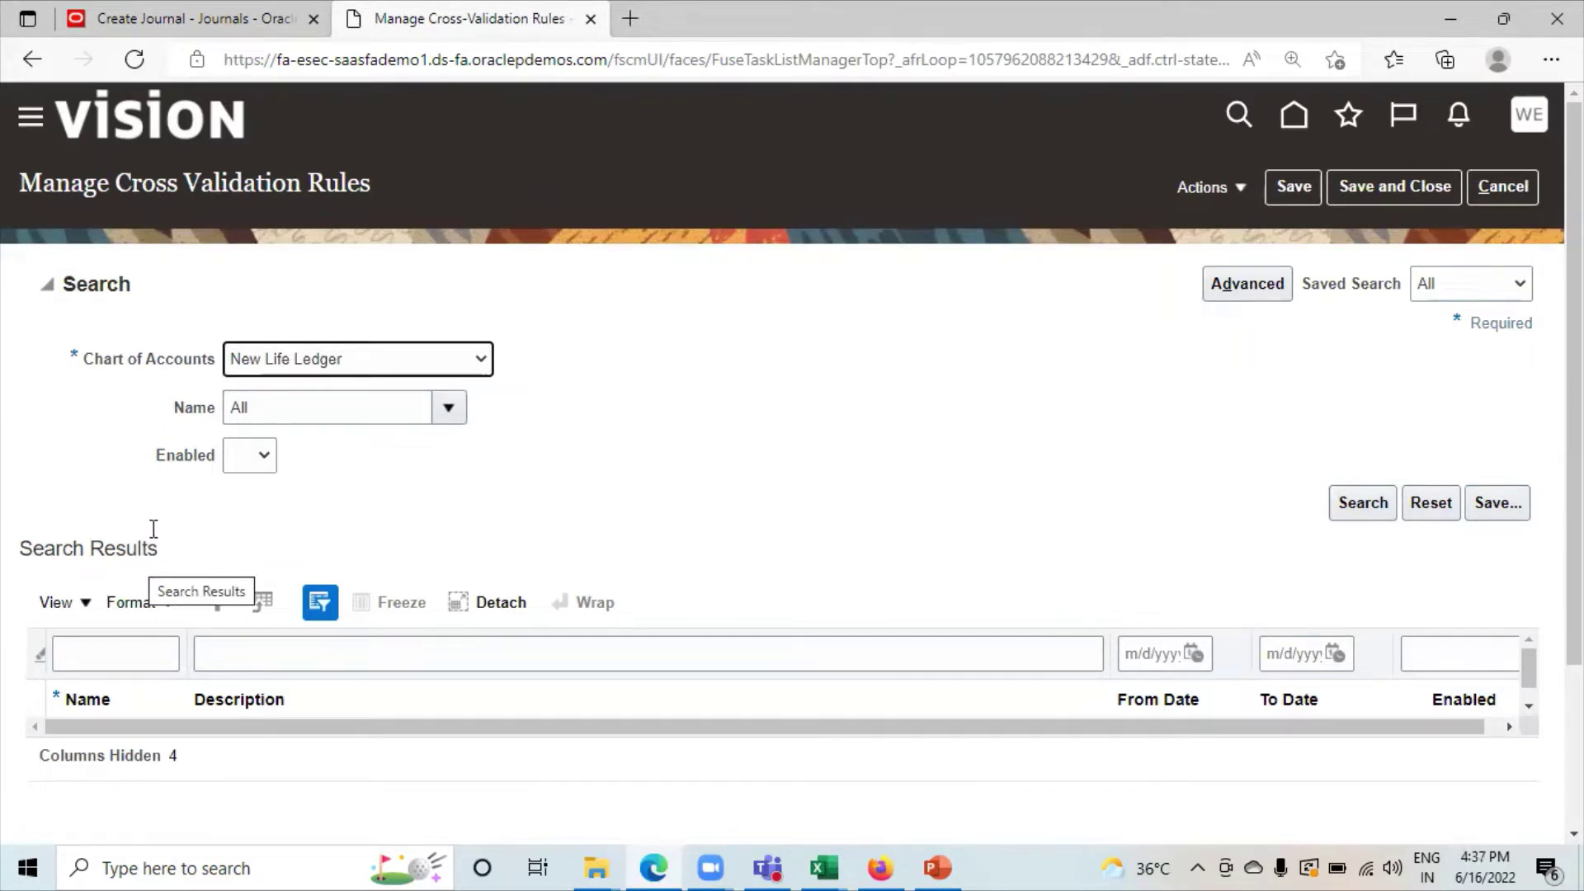
left_click(1344, 504)
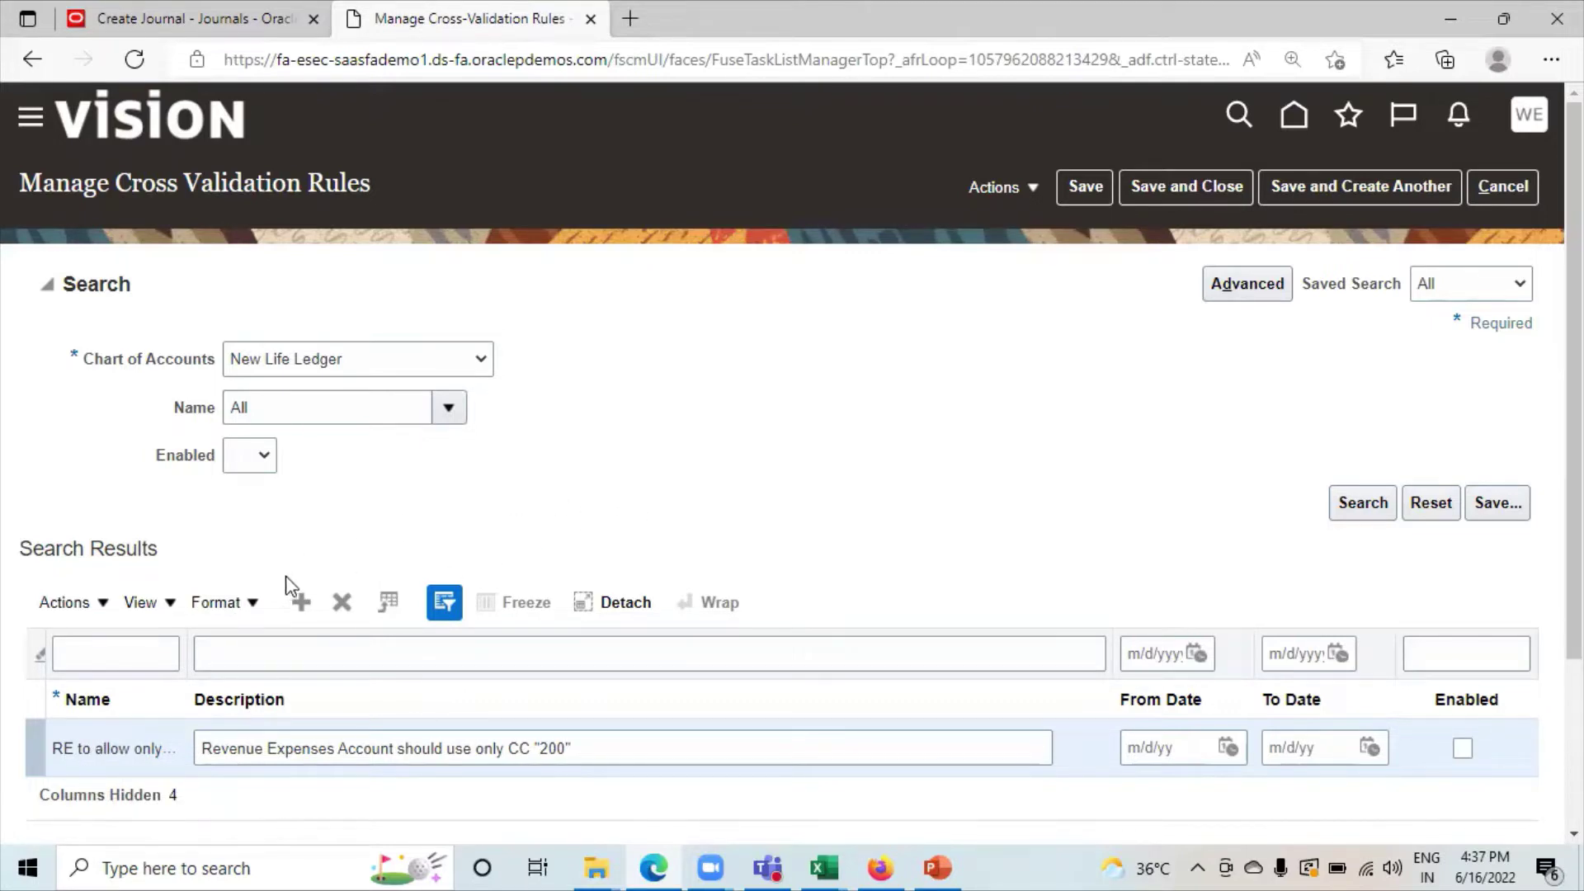
Add a new rule row named CVR1 BS, to allow only CC 000.
left_click(302, 611)
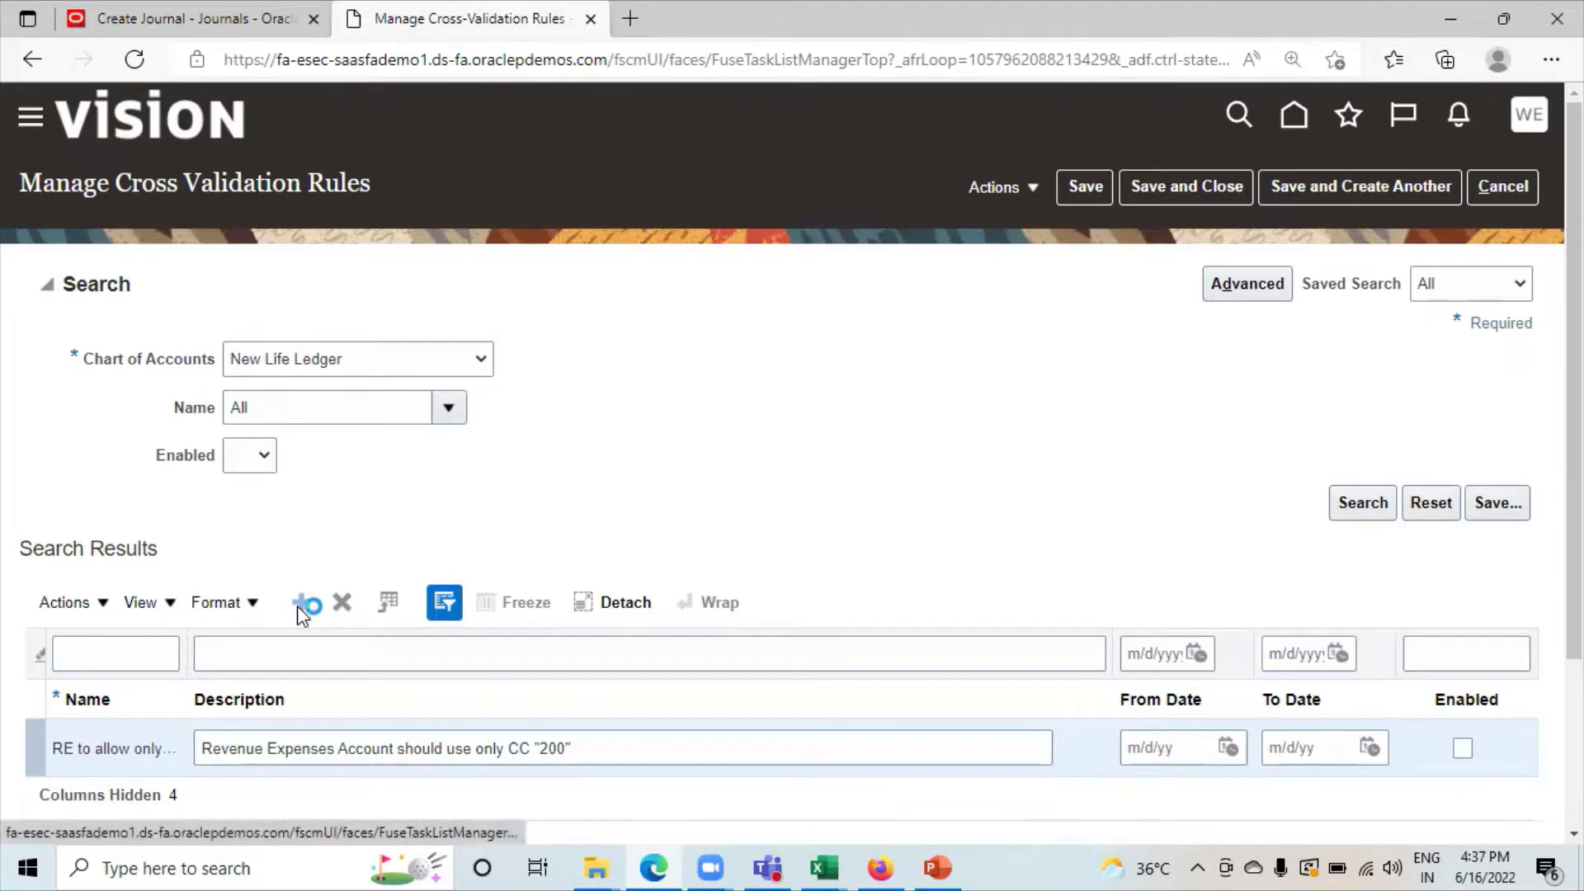
left_click(107, 743)
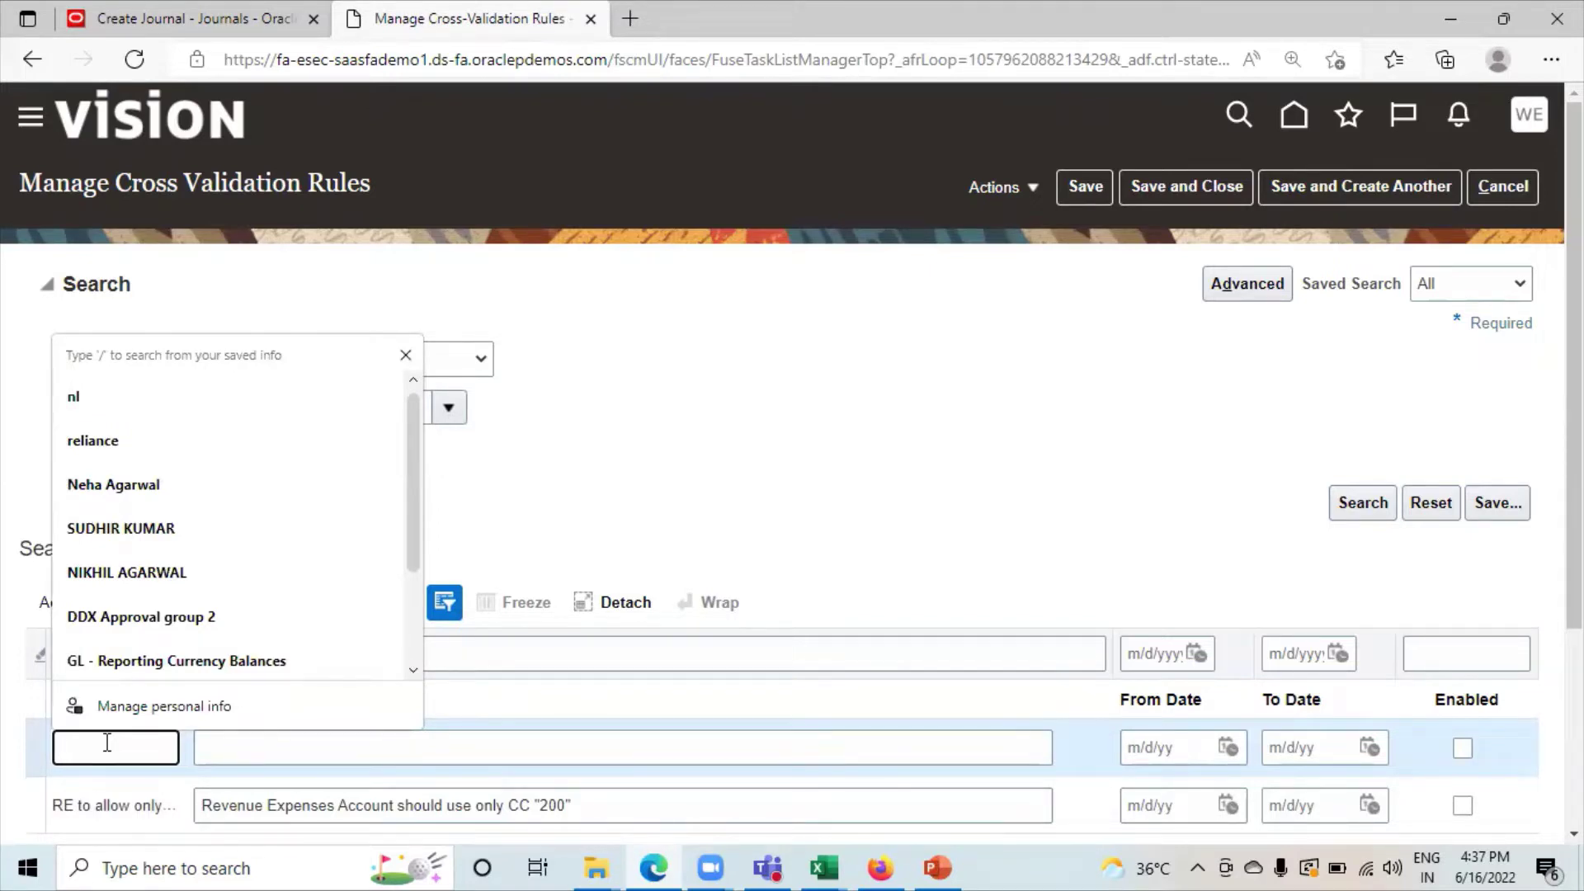
type("CVR")
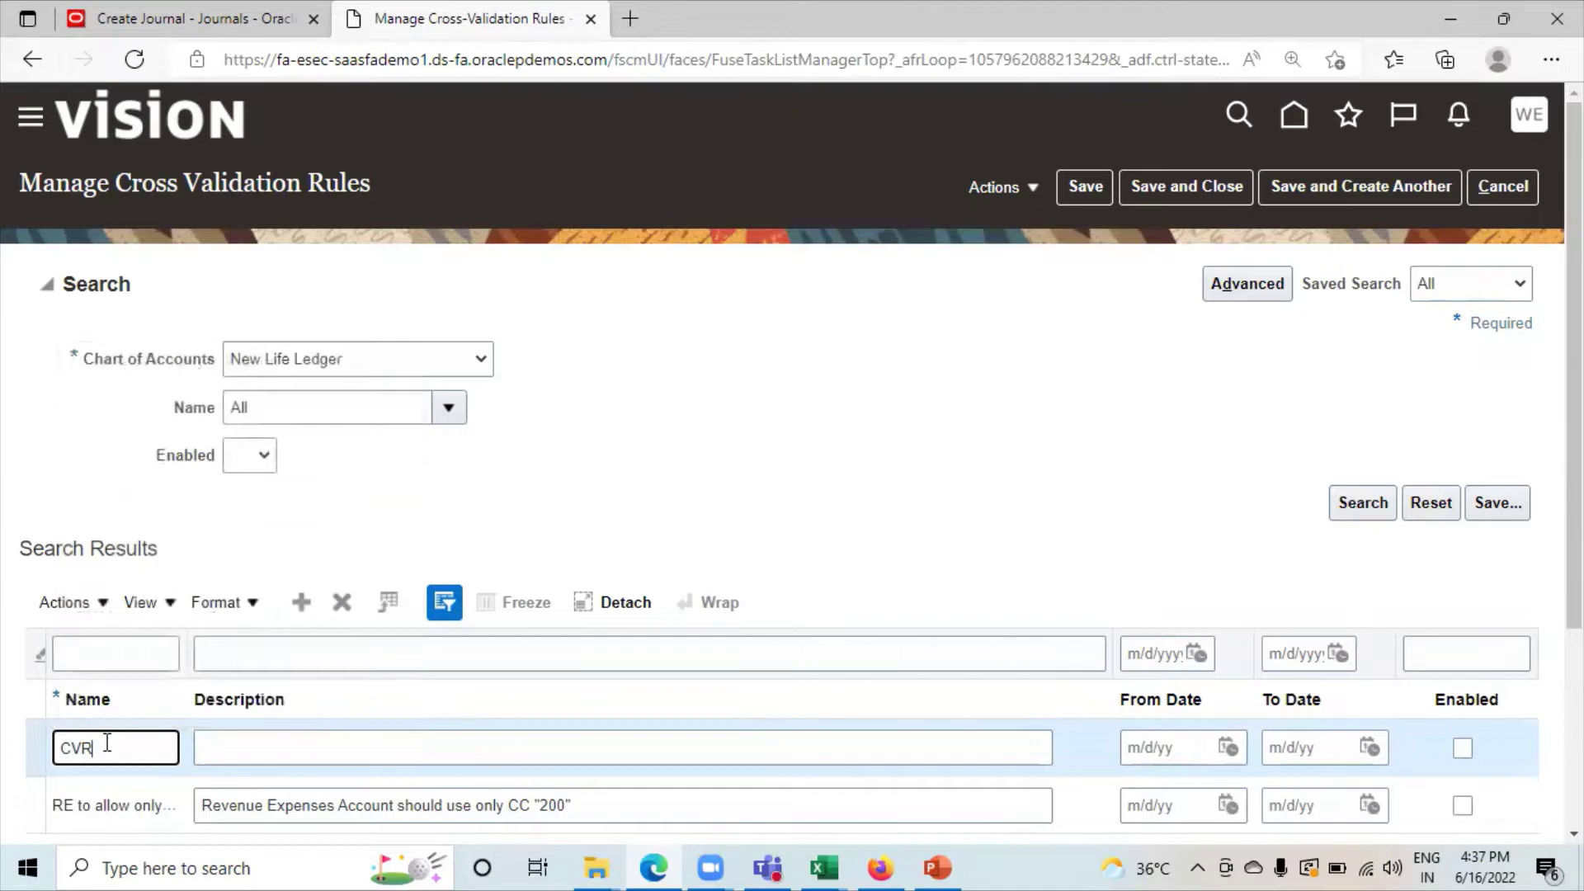
type("1")
type(" SS")
type("to all")
type("oe o")
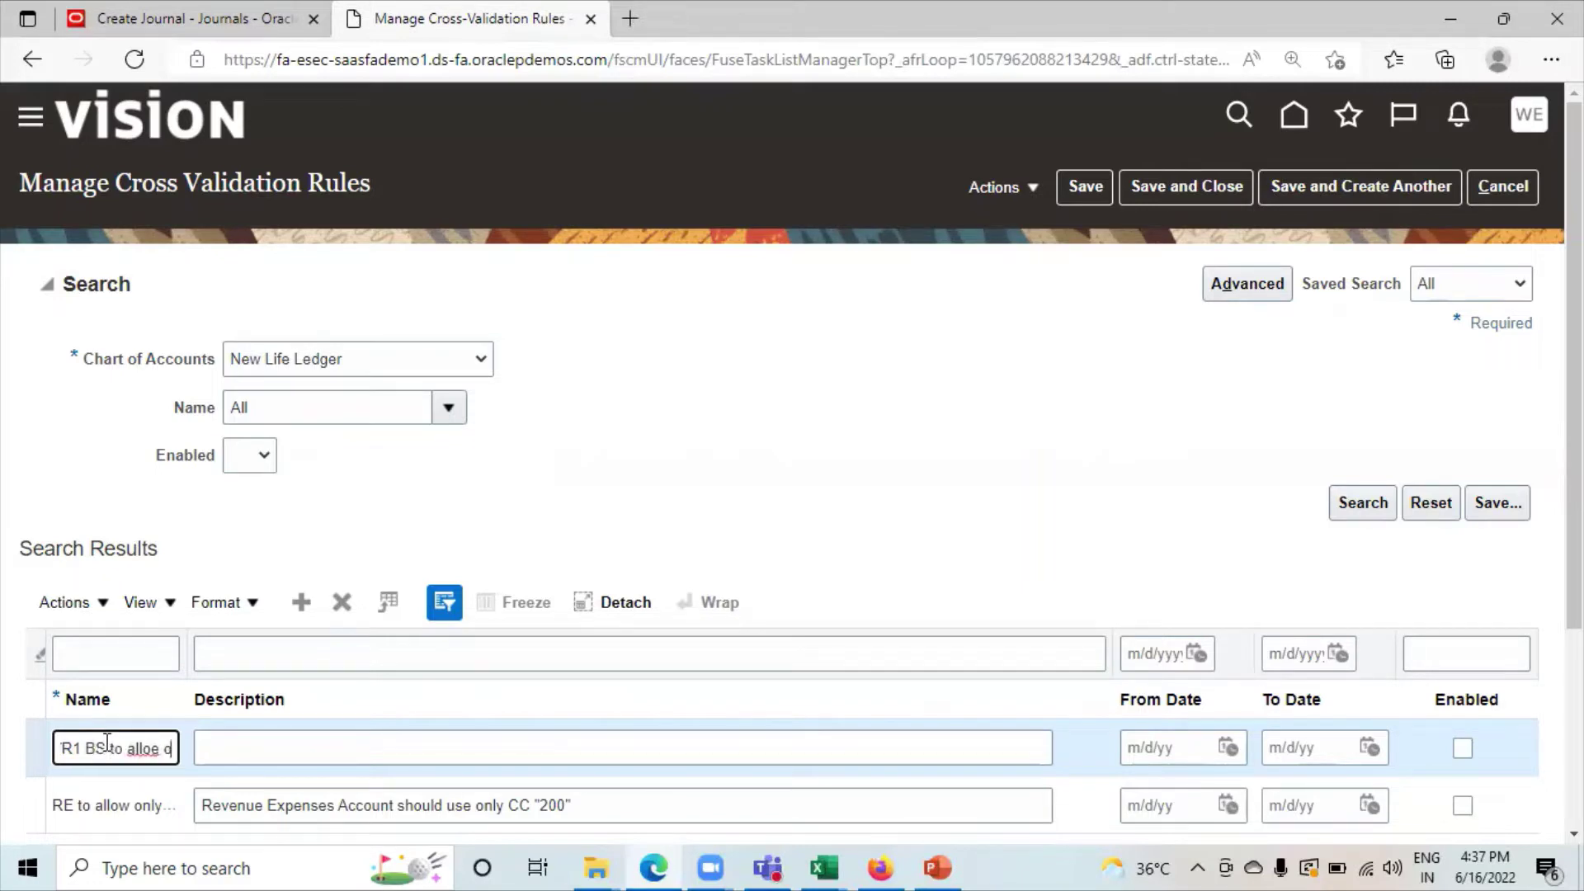
type("nly CC 000")
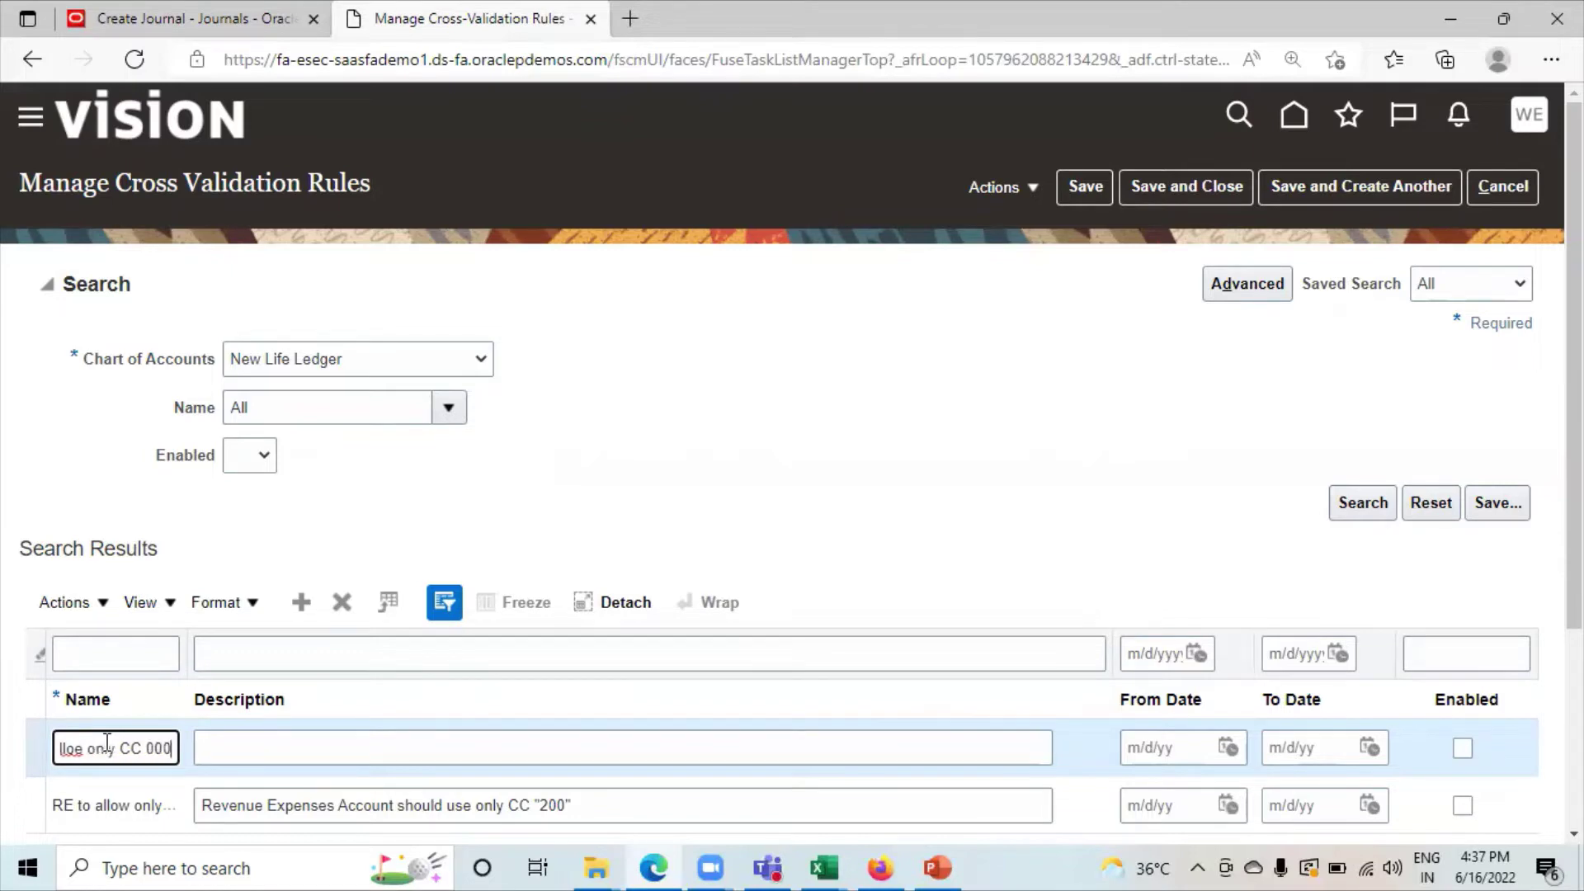
Describe the rule as 'Balance sheet account should use only CC 000'.
left_click(297, 755)
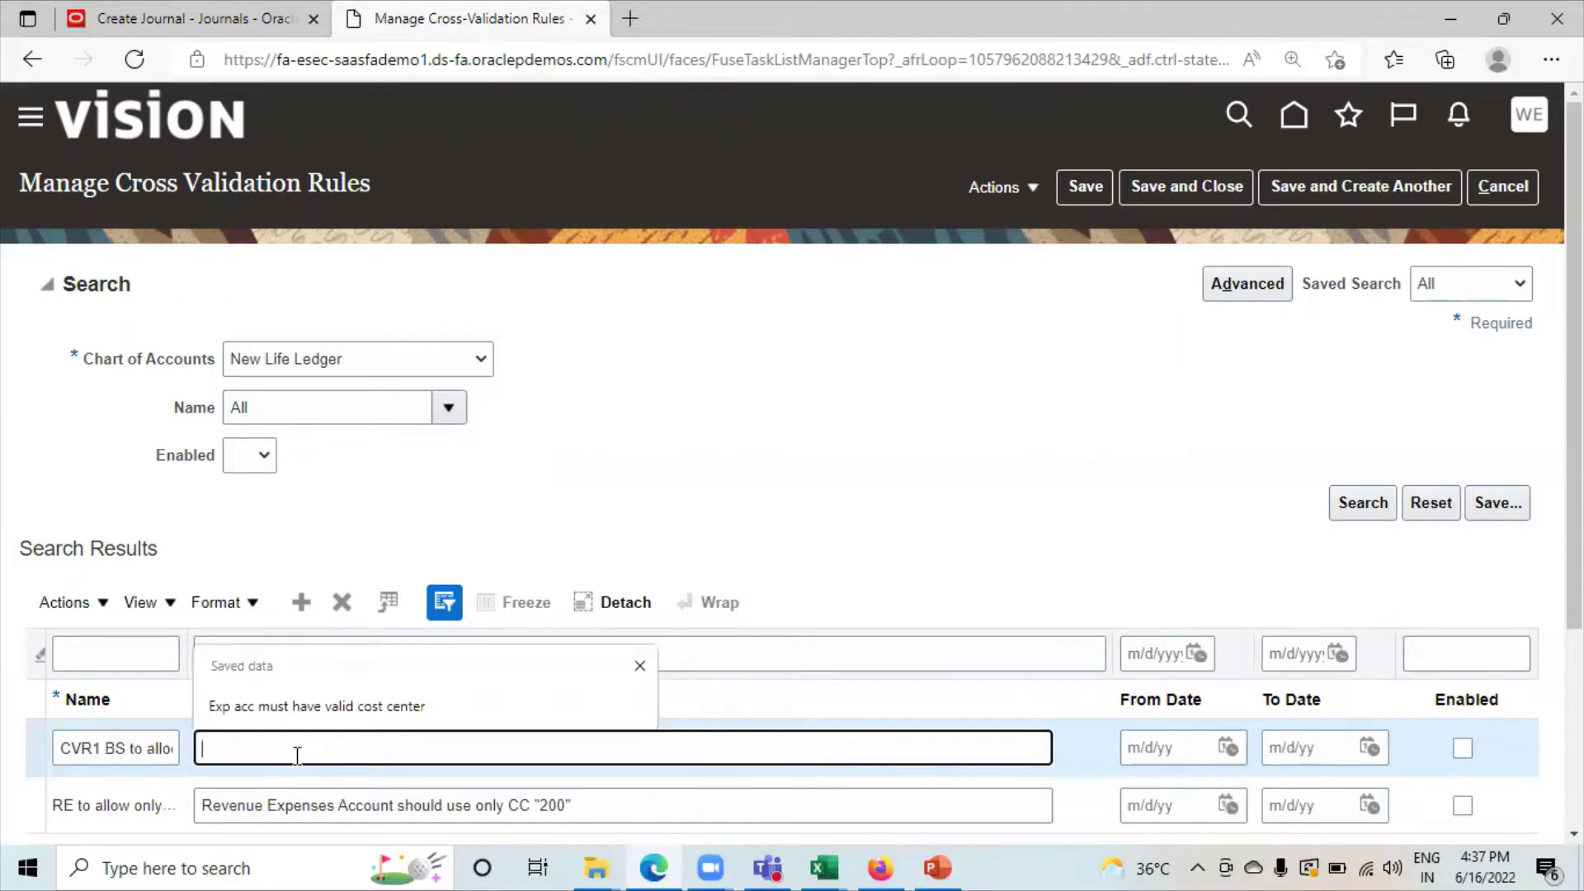
type("Bala")
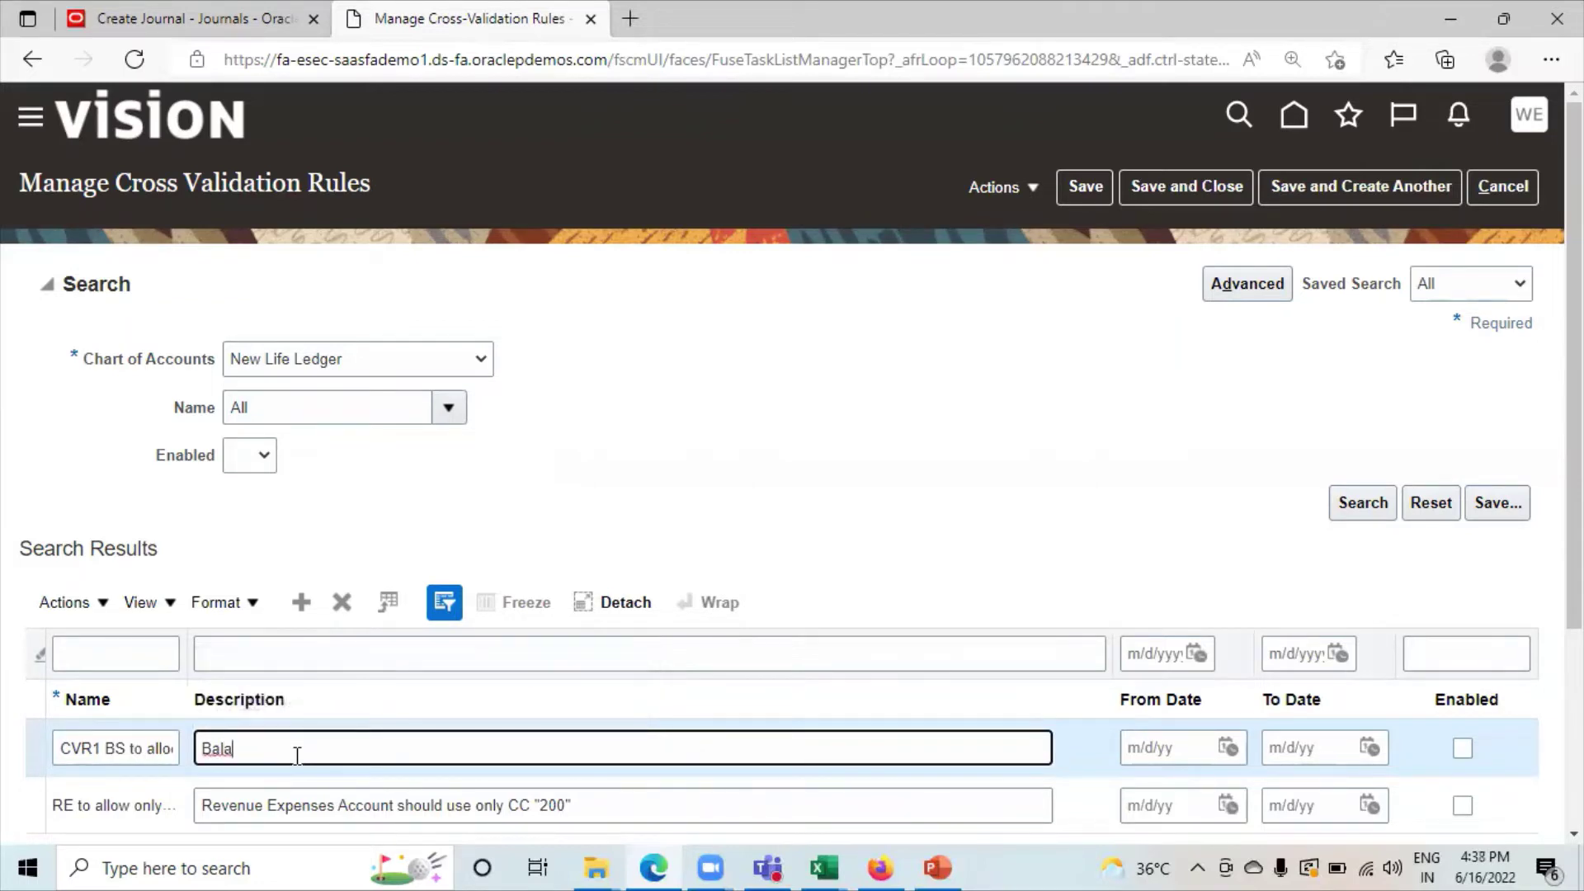
type("nce sheet account should usre")
key("BackSpace")
key("BackSpace")
key("BackSpace")
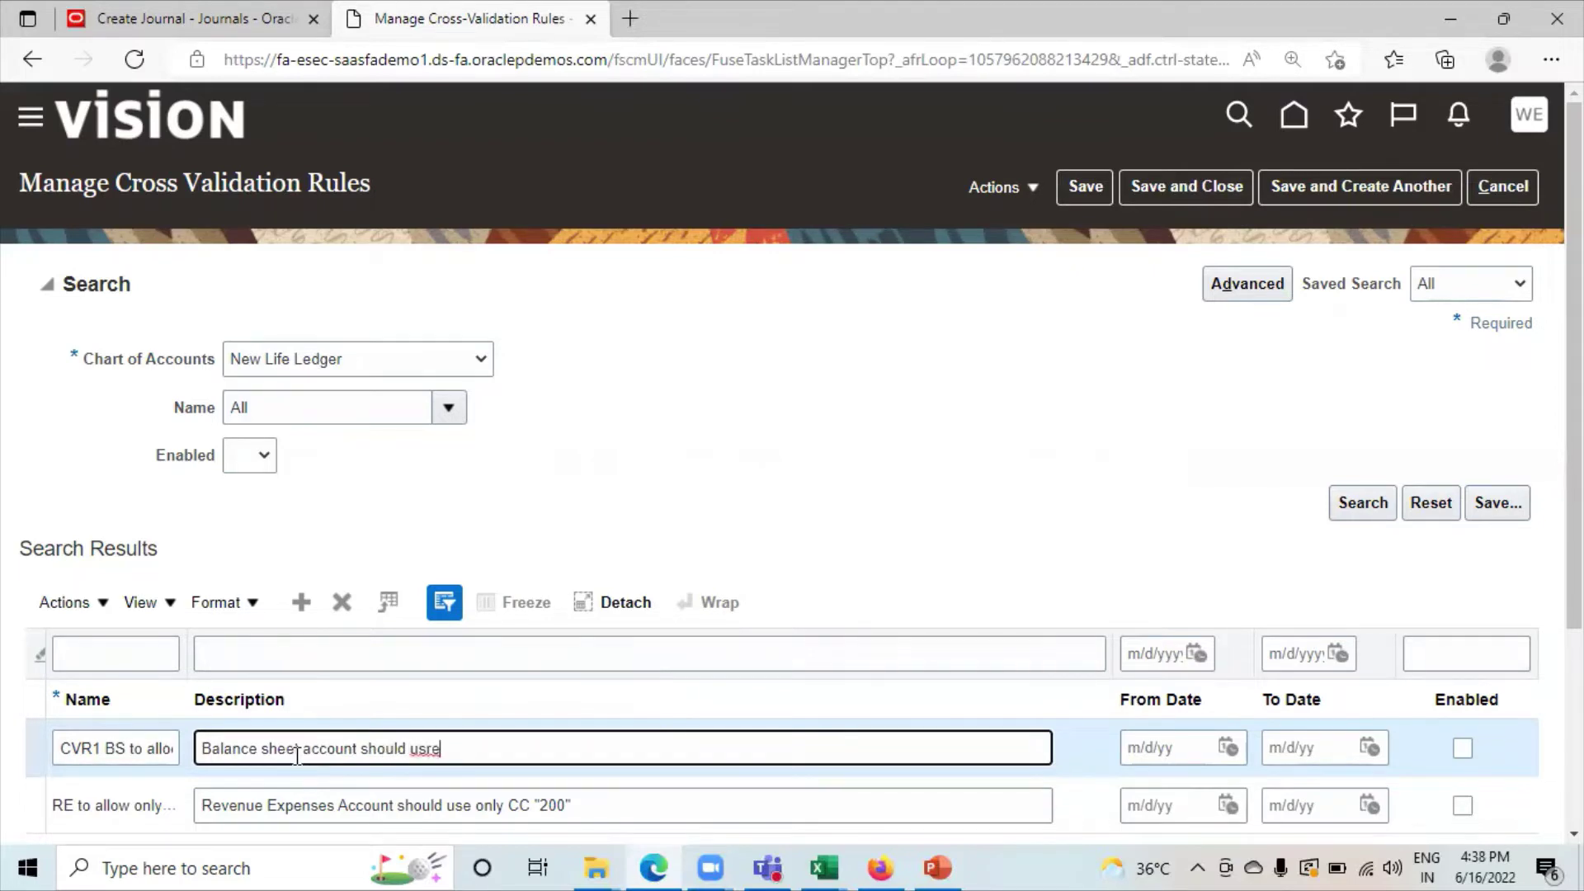
type("se only")
type("CC 000")
scroll(794, 631, "down", 1)
scroll(794, 631, "down", 1)
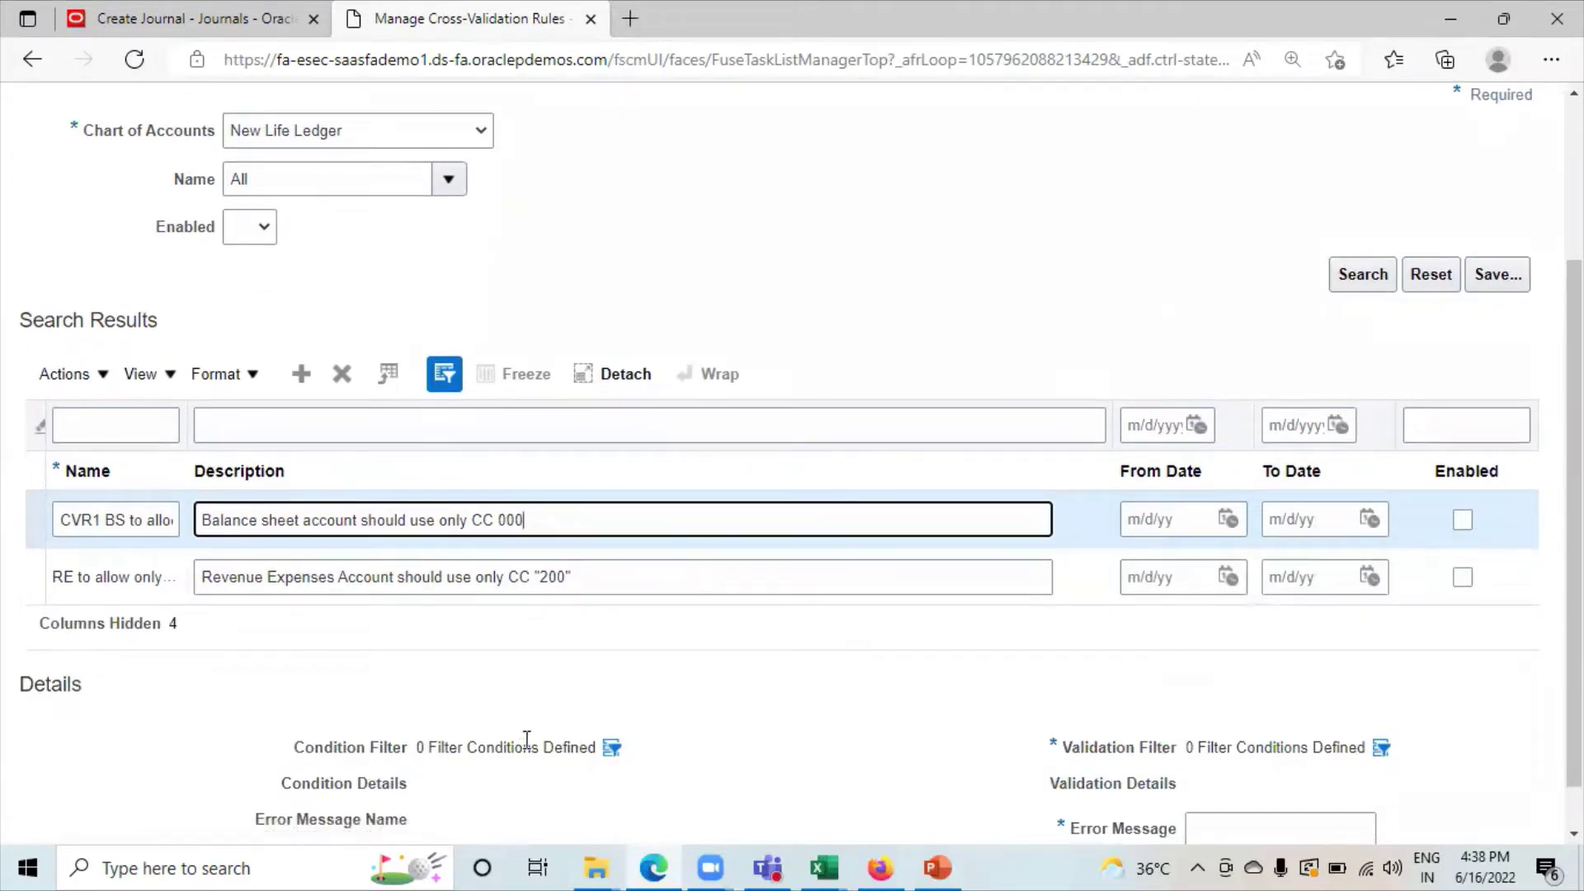
Set the rule's condition filter to Account Between 00000 and 39999.
left_click(613, 750)
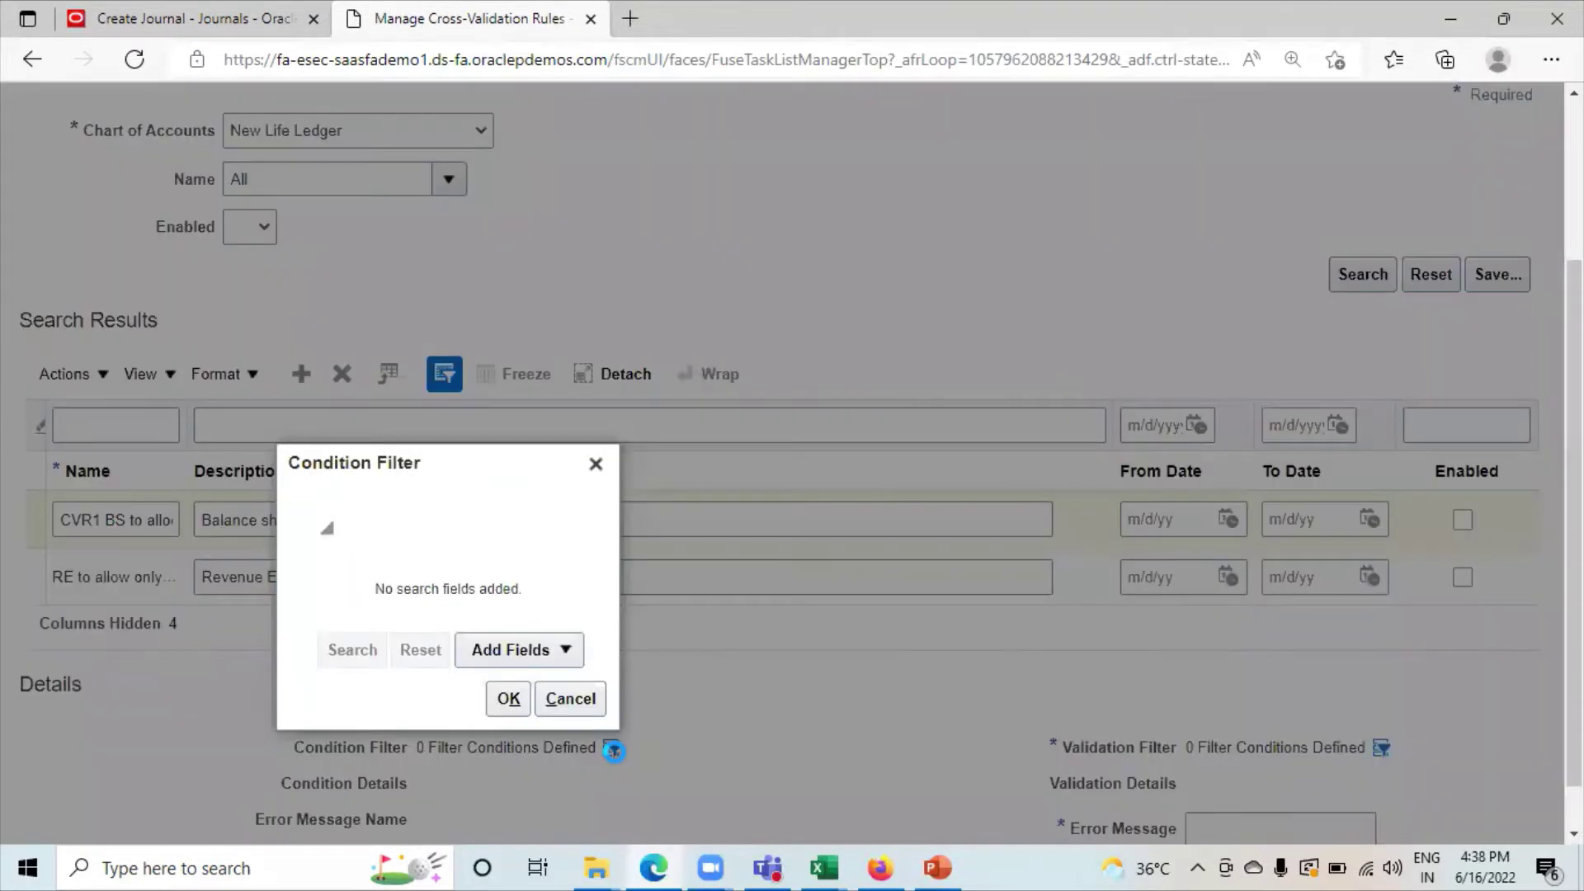
left_click(524, 650)
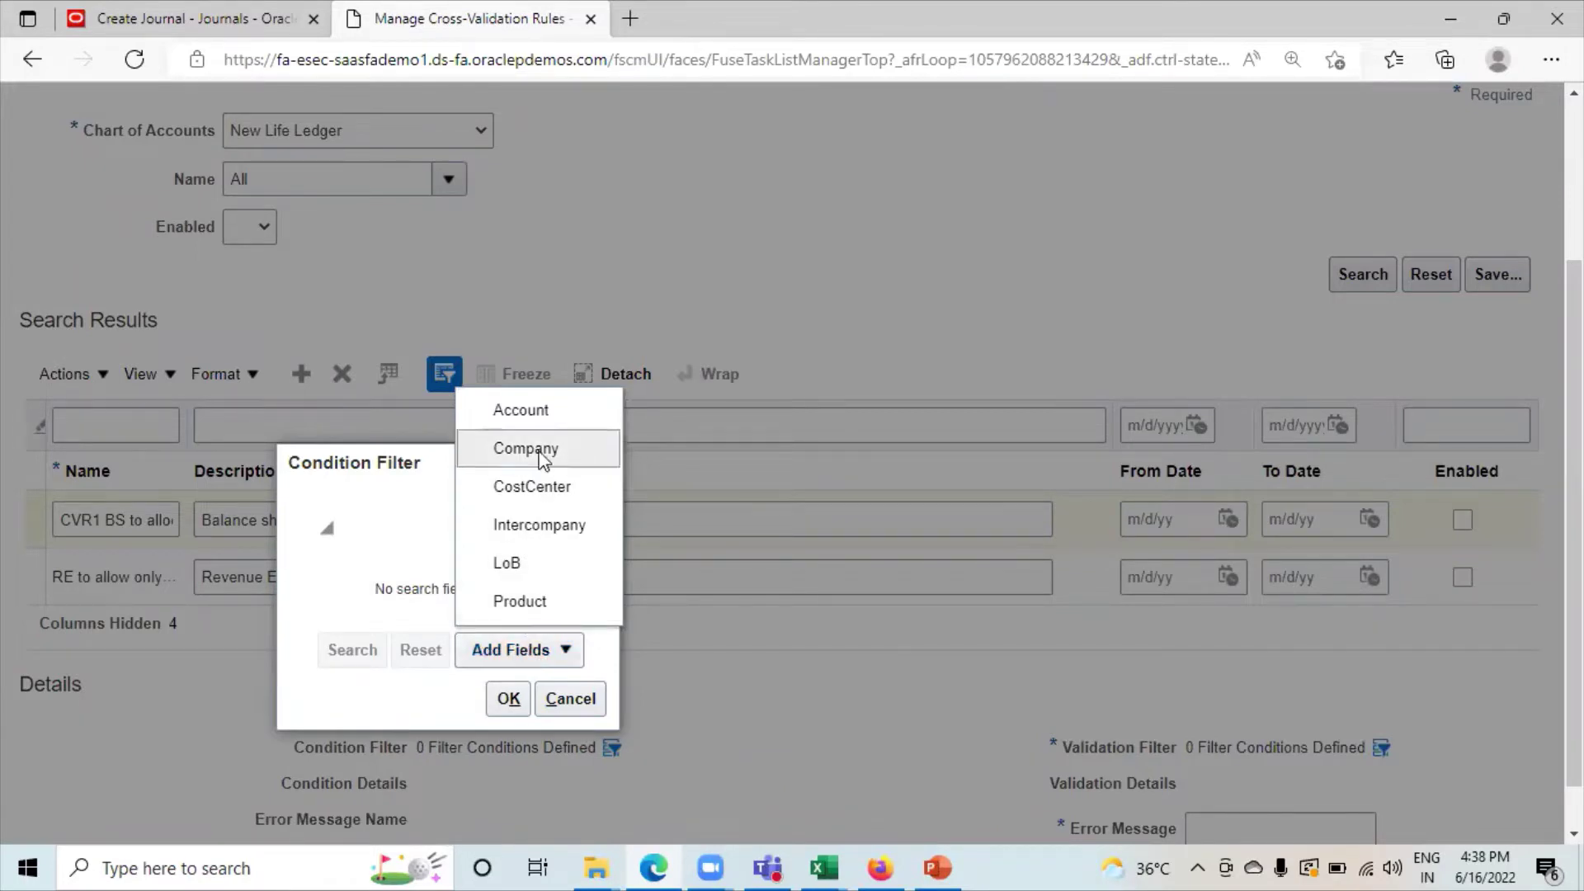
left_click(520, 411)
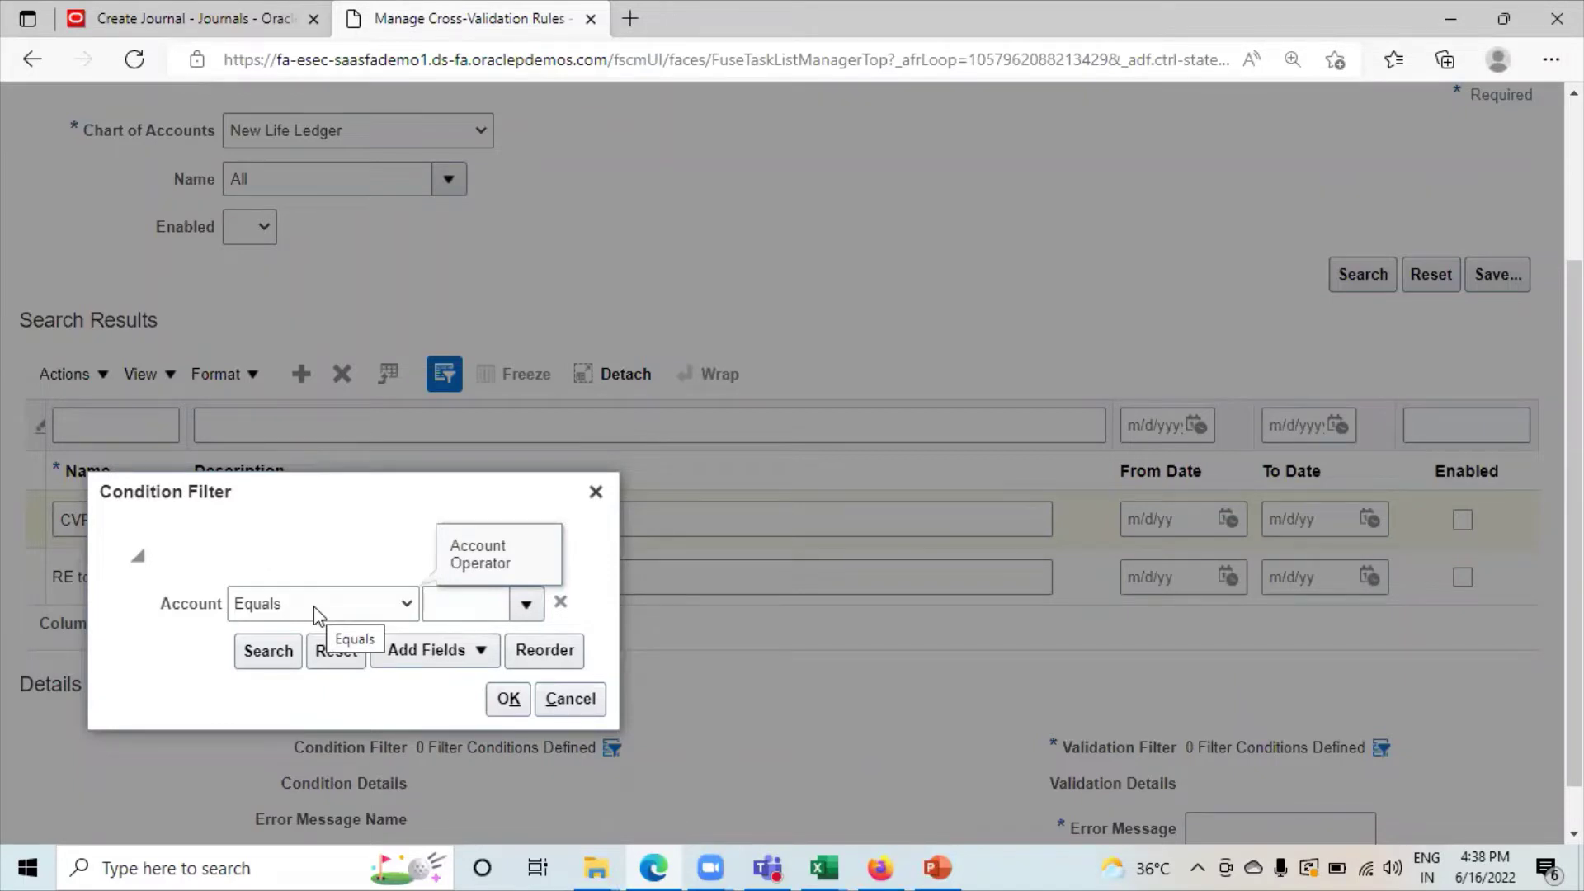
left_click(314, 606)
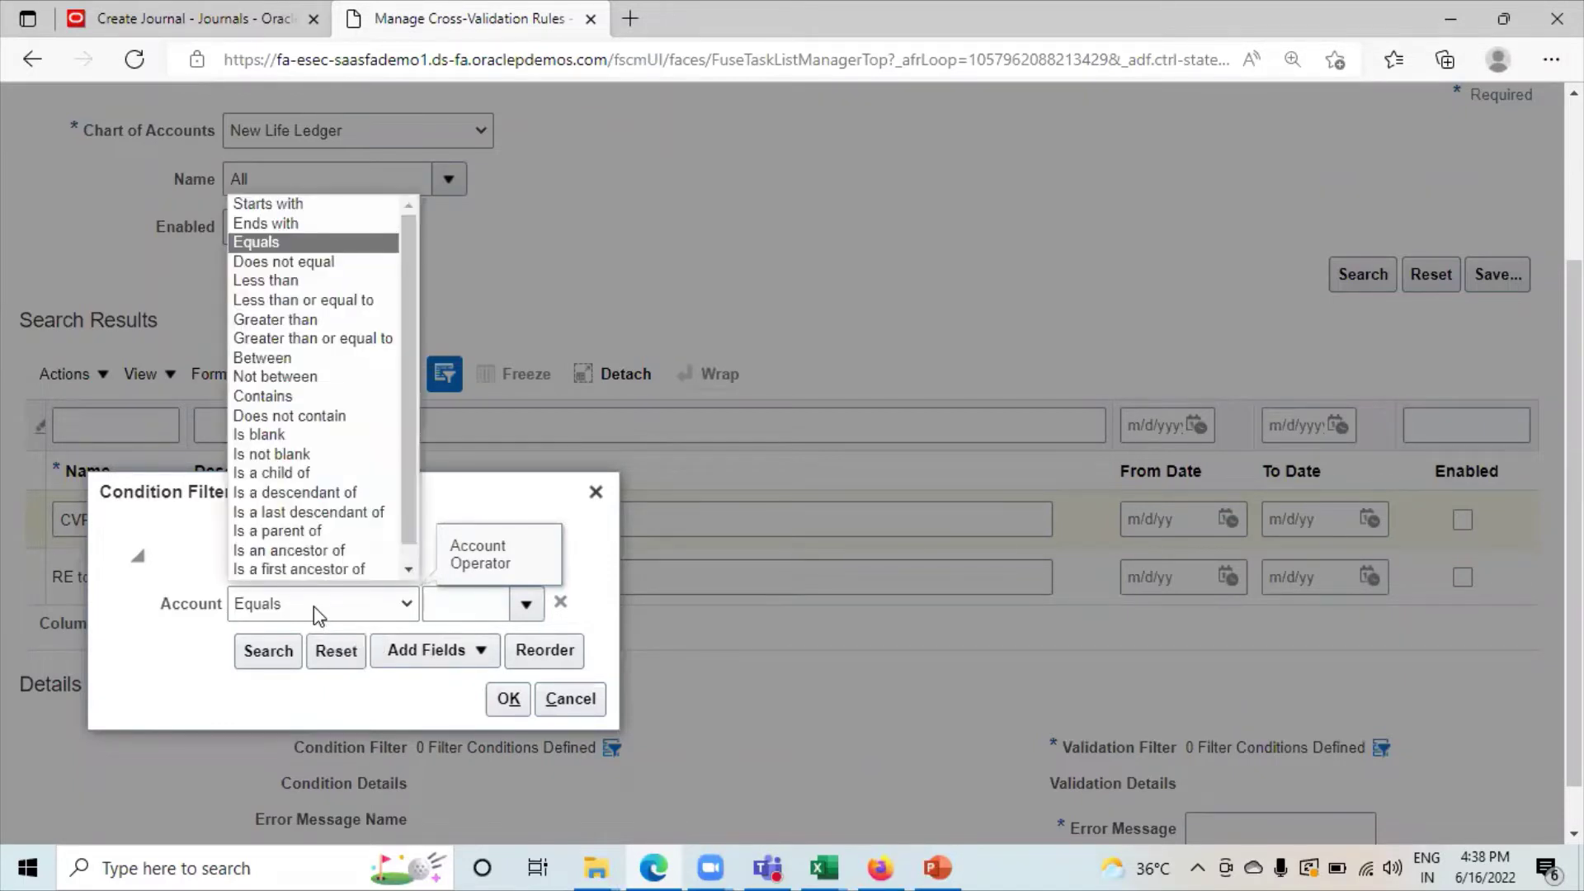
left_click(259, 358)
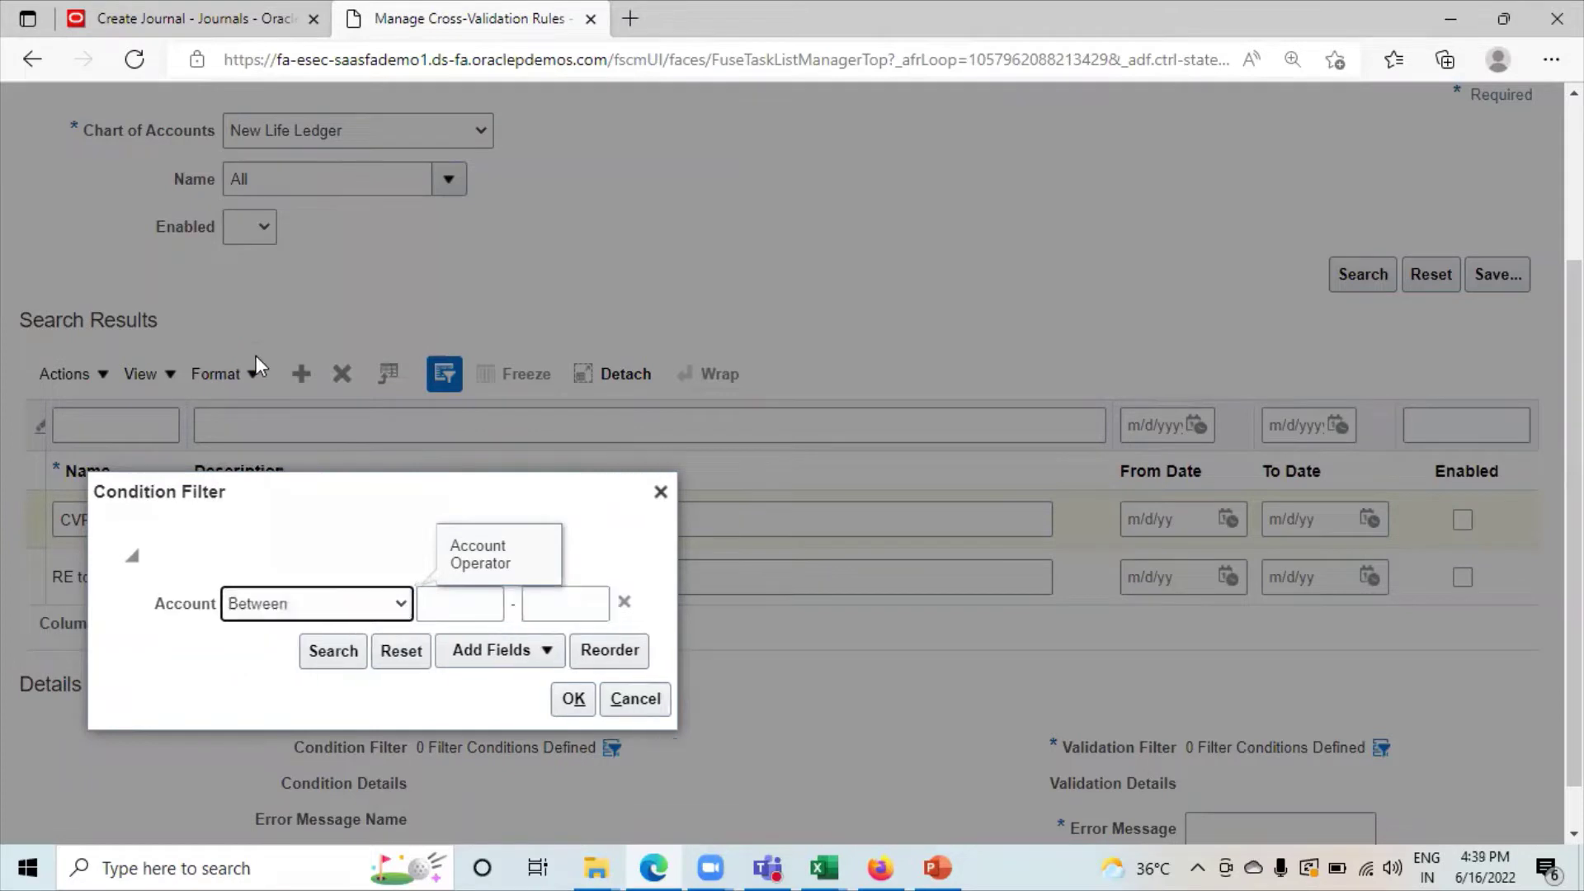
left_click(390, 603)
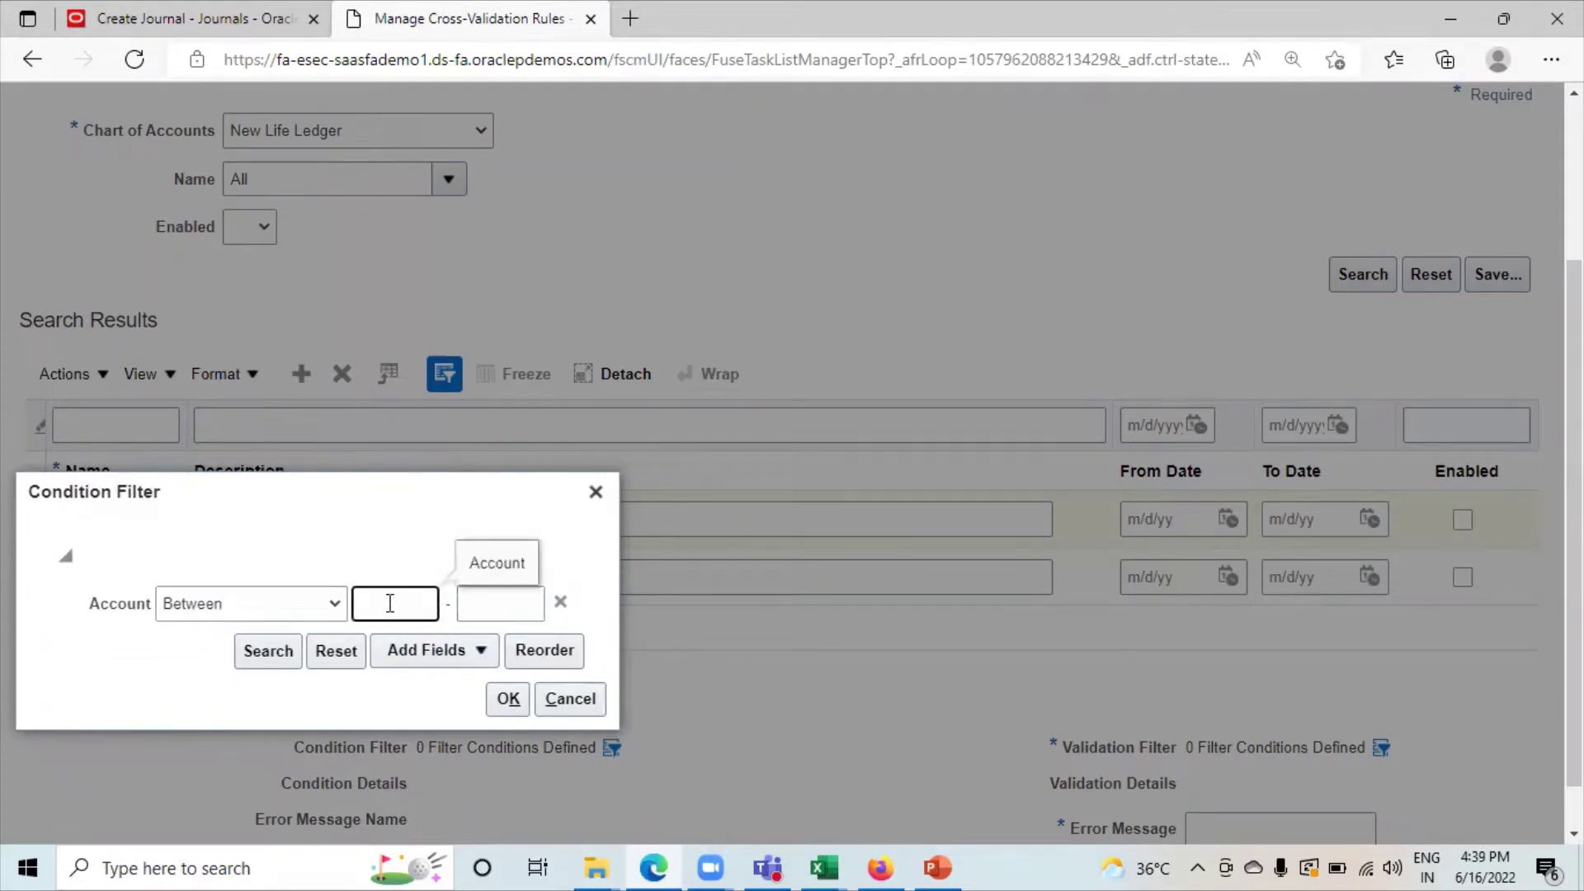
type("00000")
left_click(498, 600)
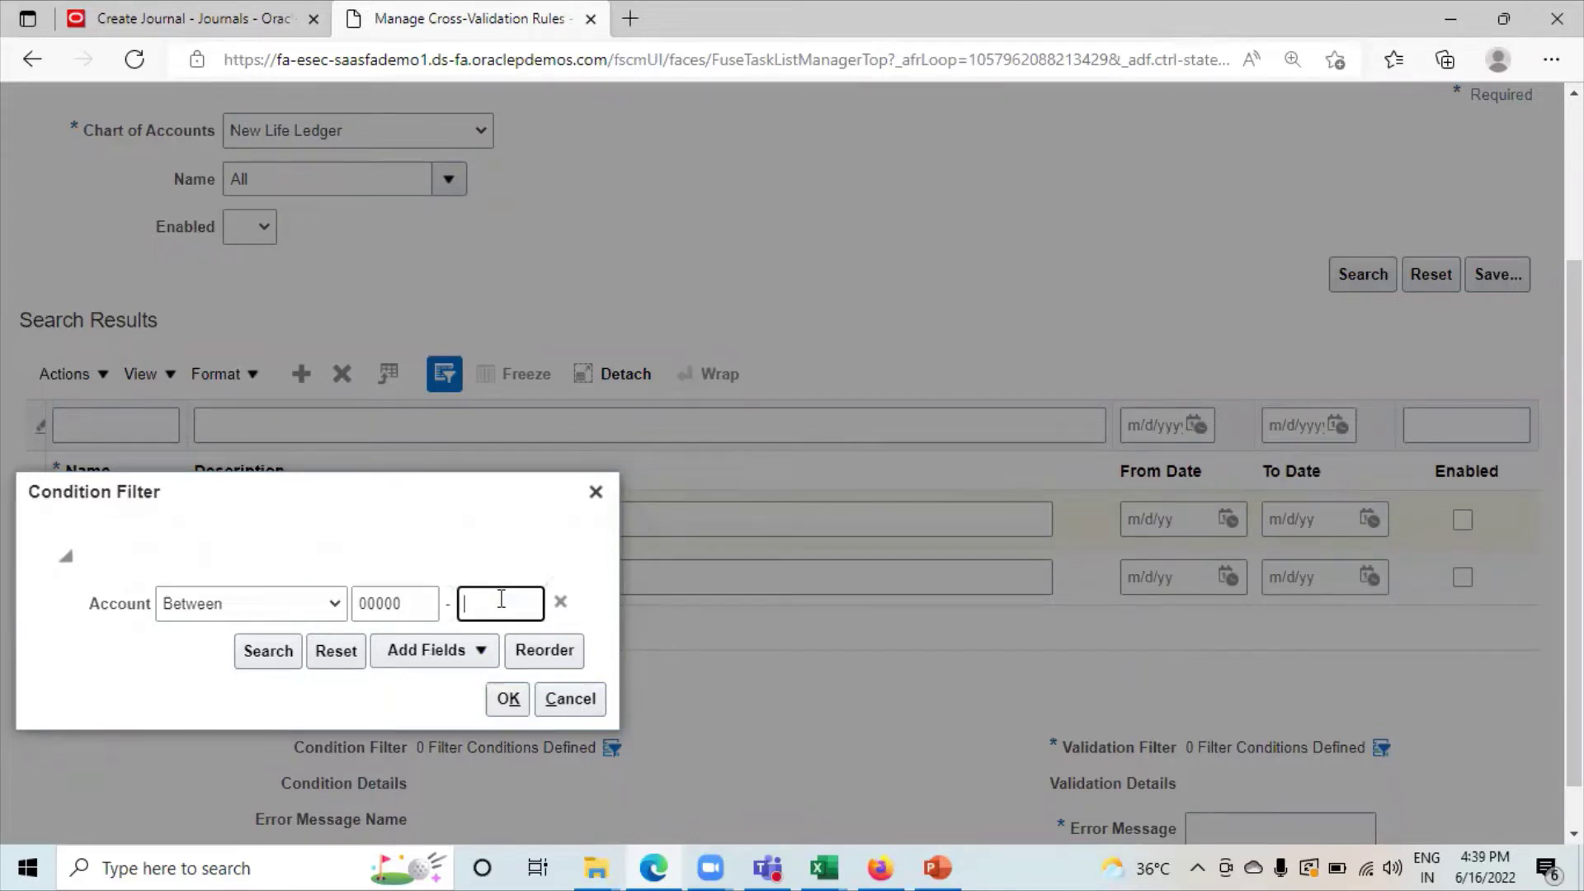
type("3")
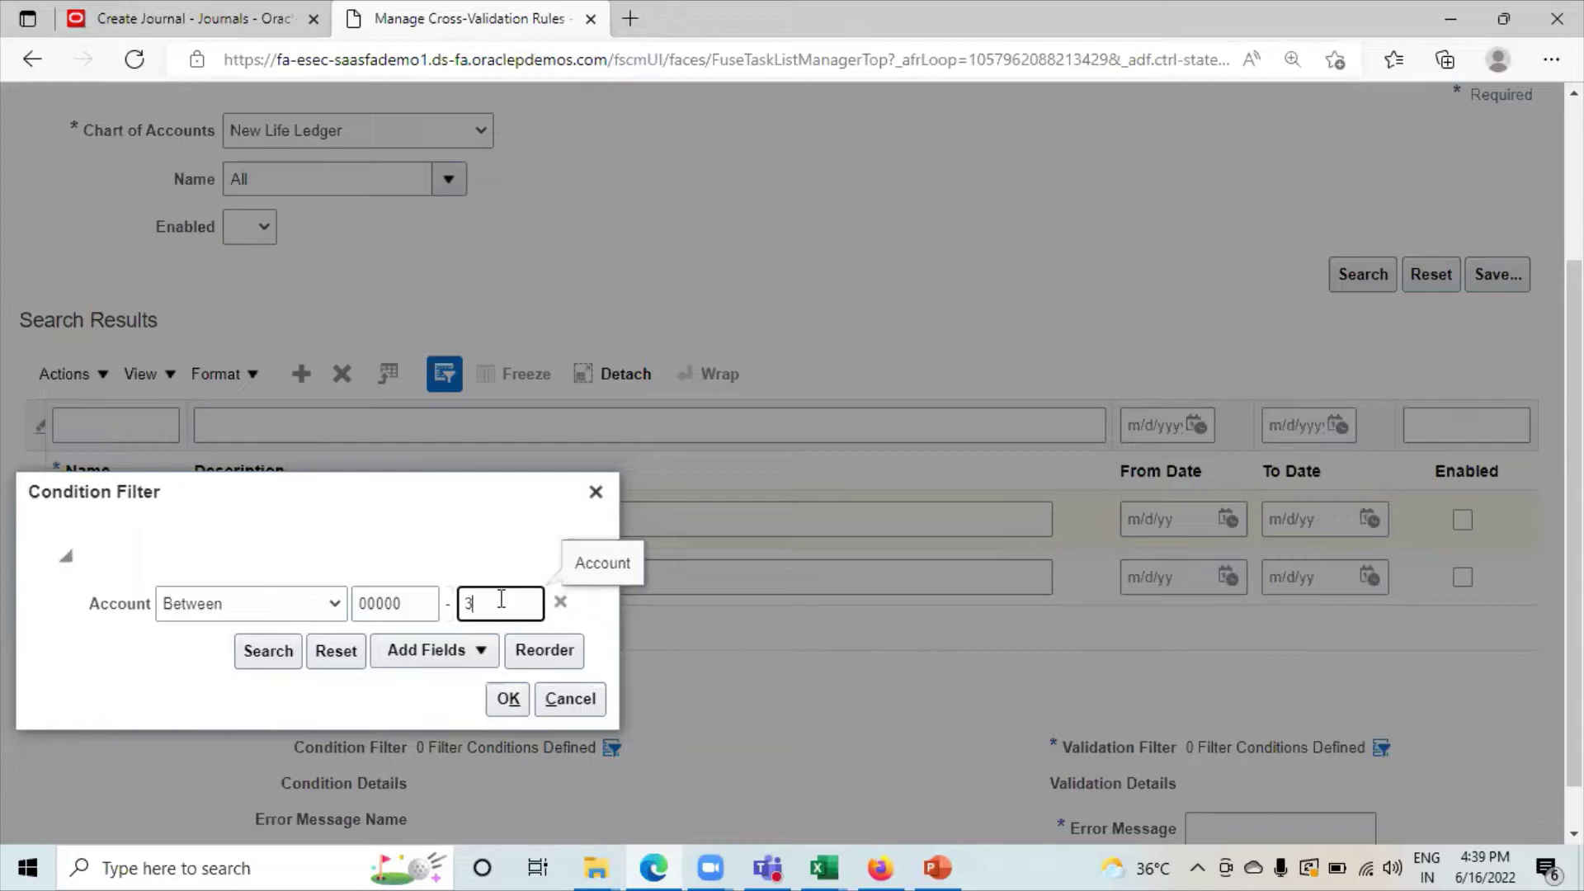
type("9999")
Confirm the account condition and set the validation filter to CostCenter Equals 000.
left_click(509, 711)
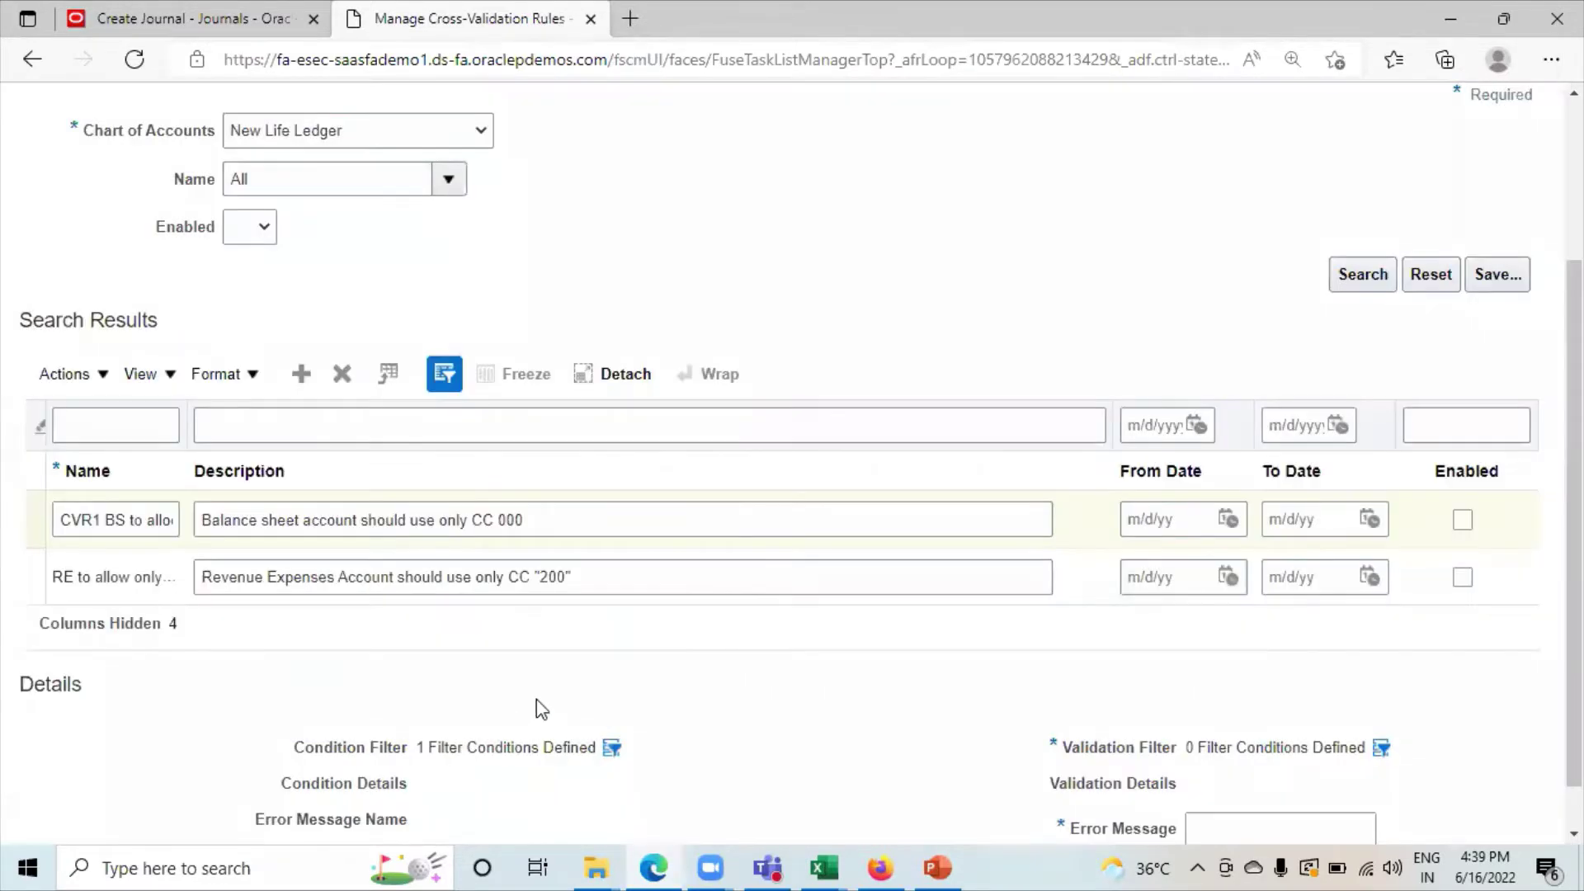
scroll(1279, 698, "down", 1)
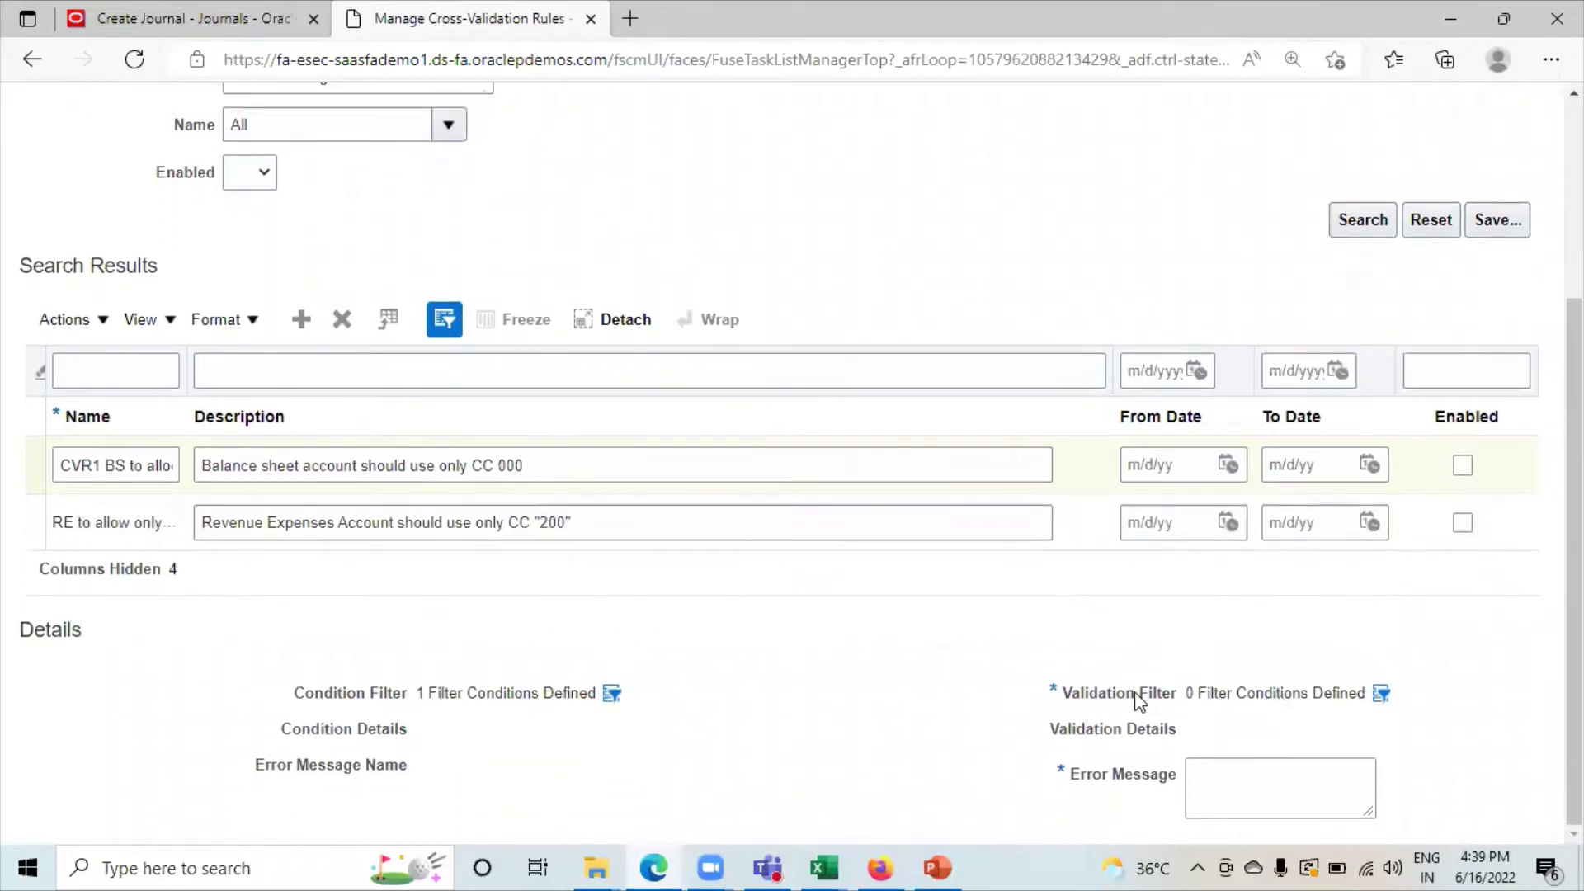
left_click(1379, 693)
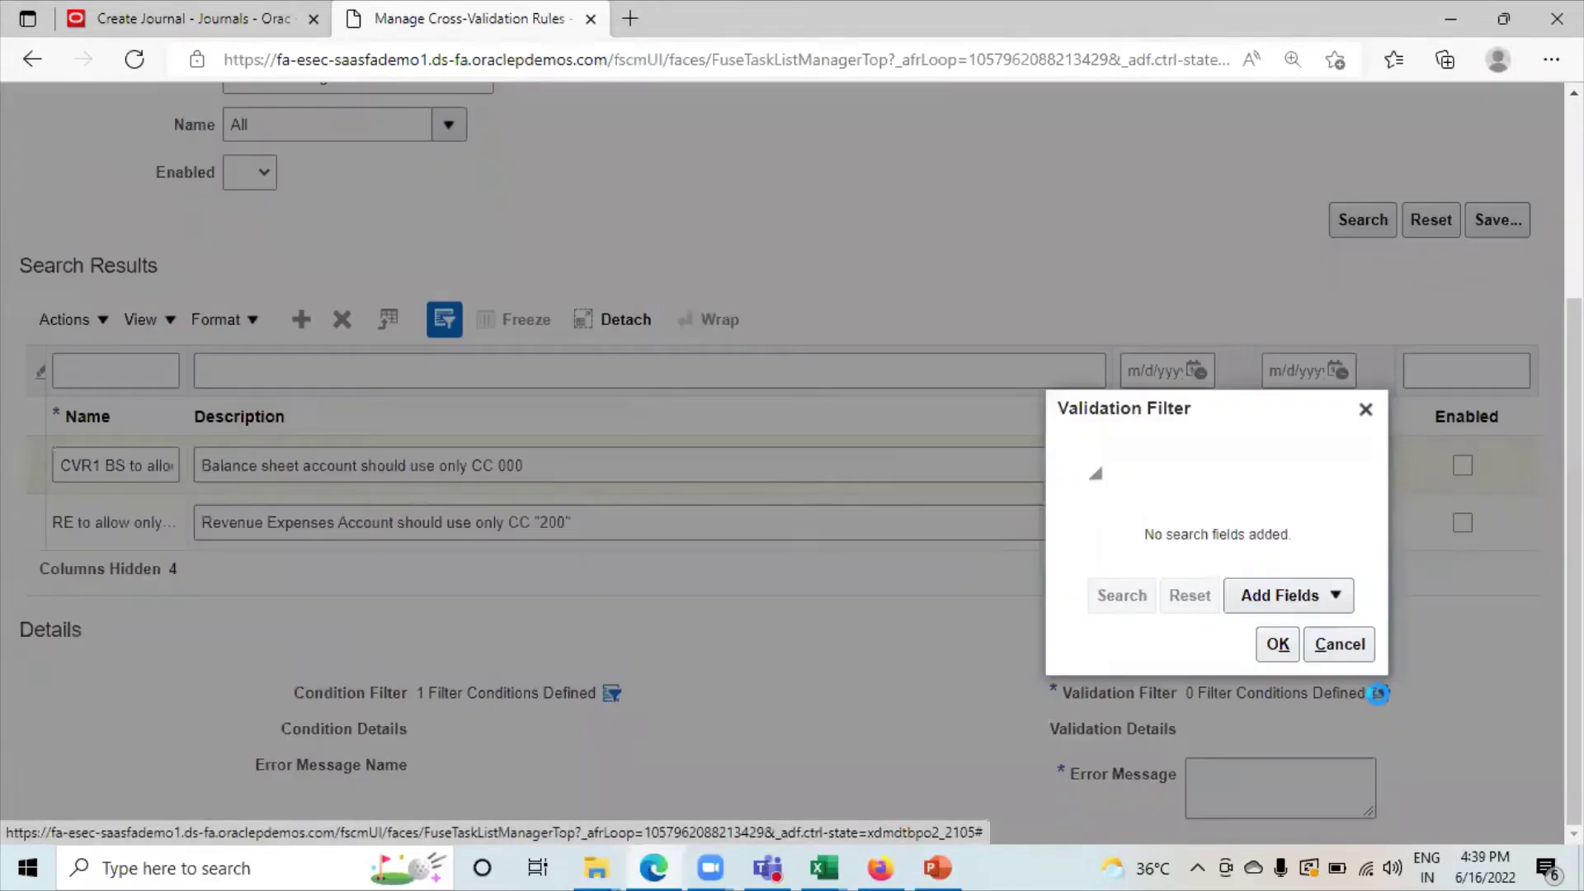
left_click(1281, 598)
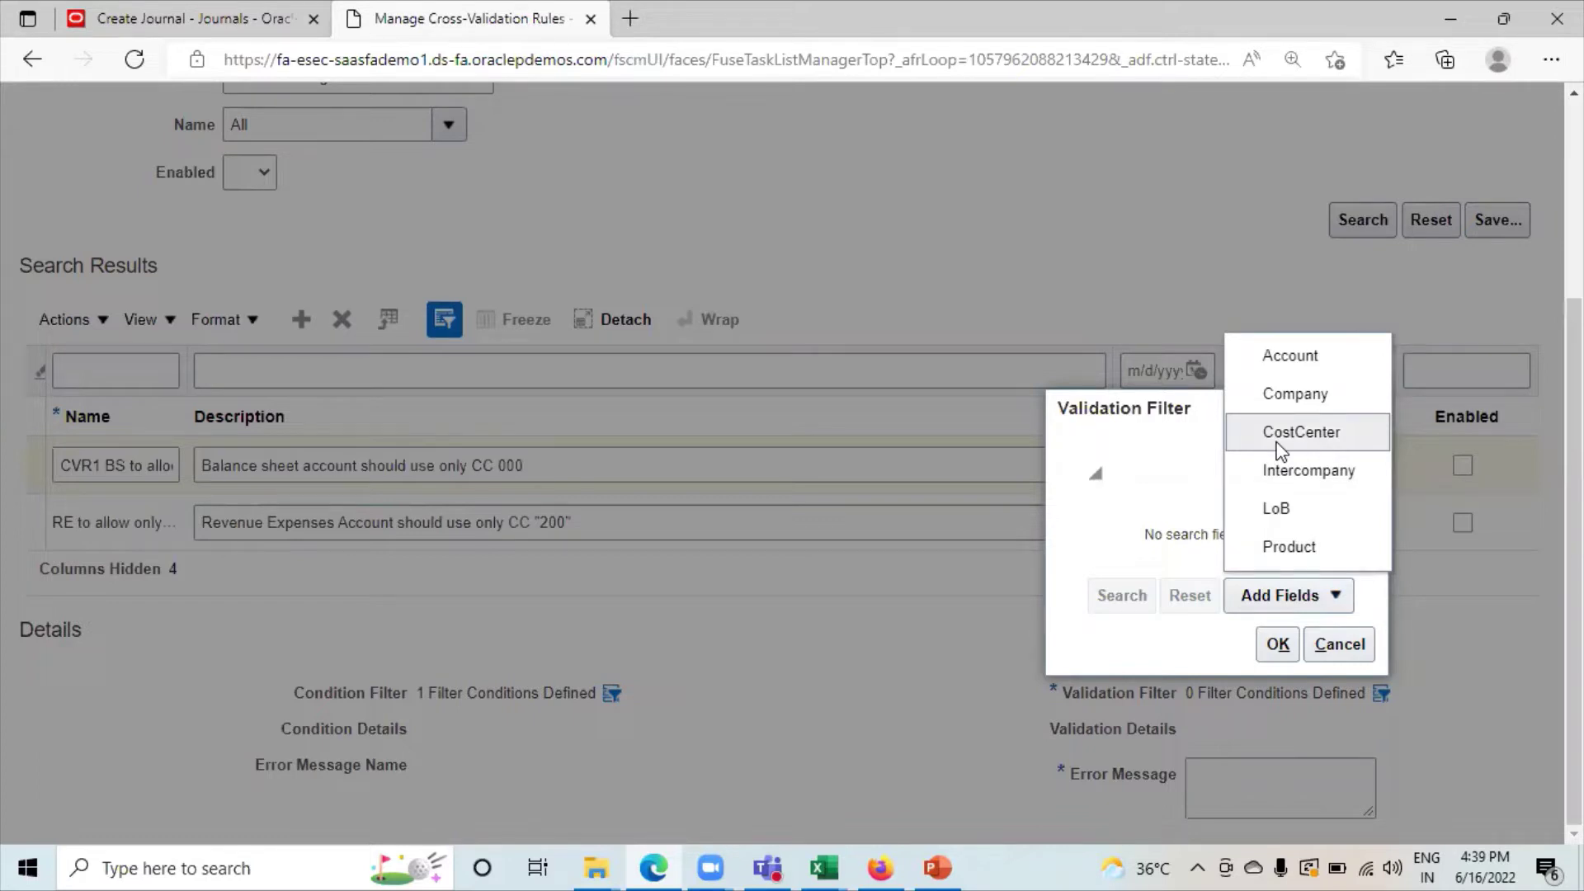
left_click(1281, 452)
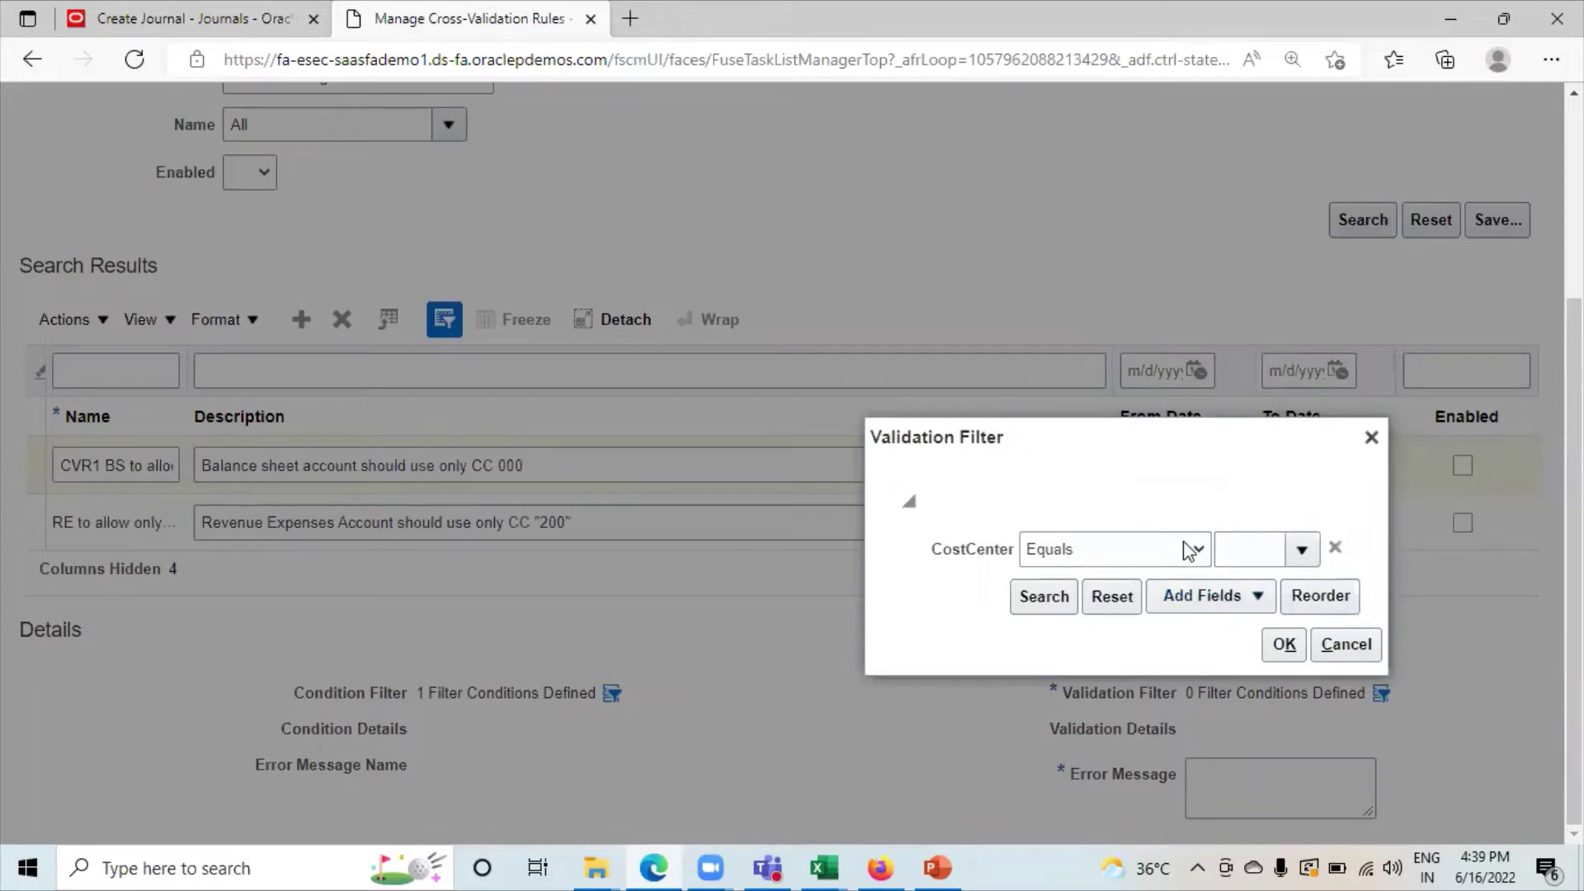
left_click(1226, 548)
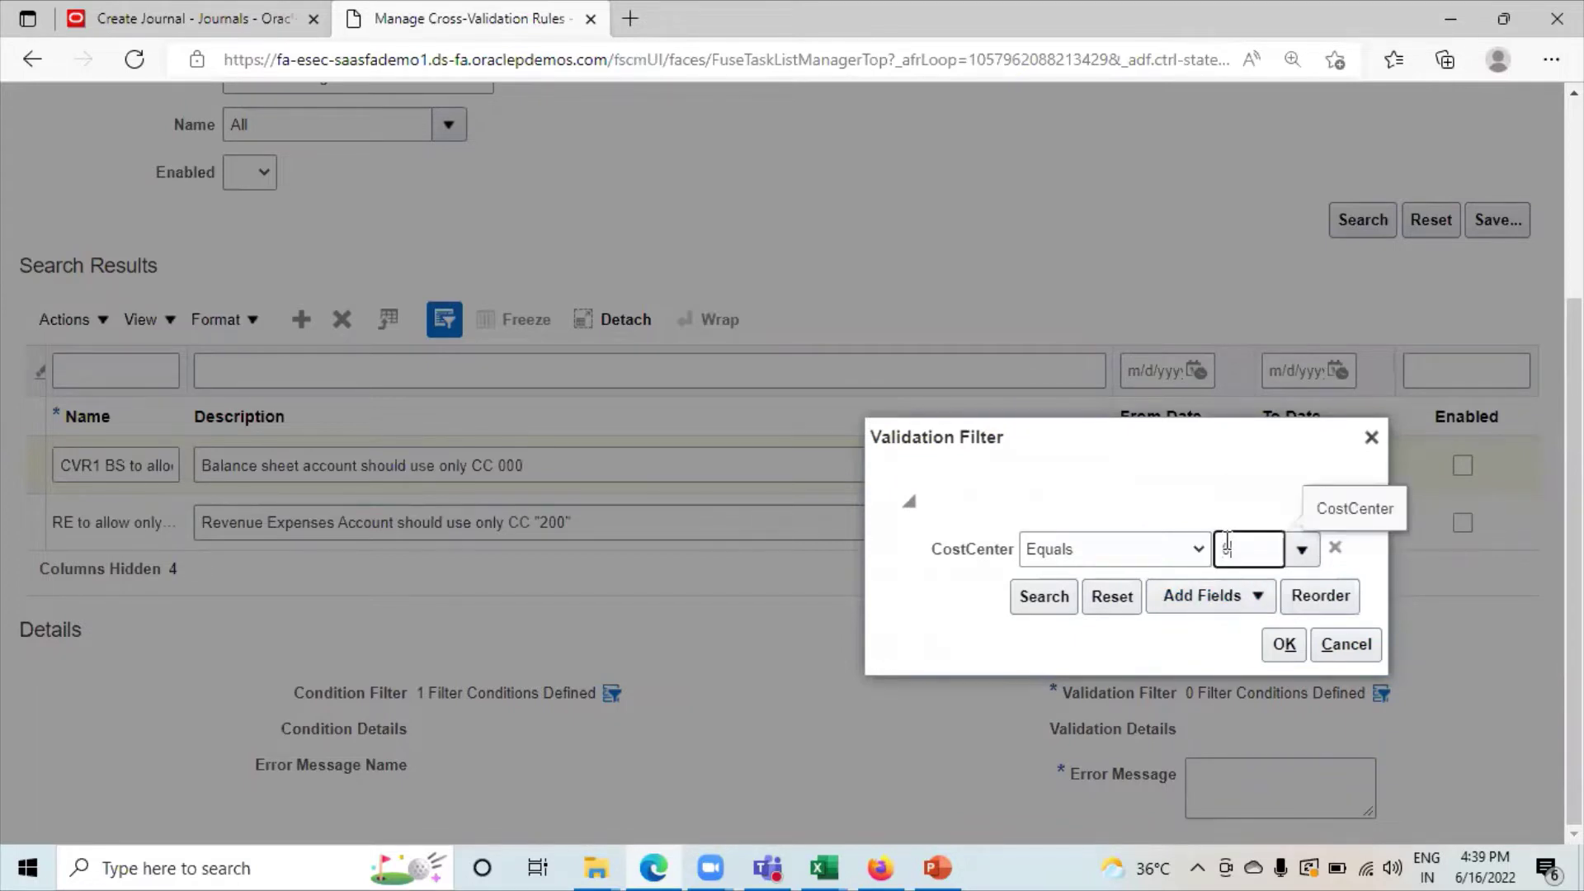
type("000")
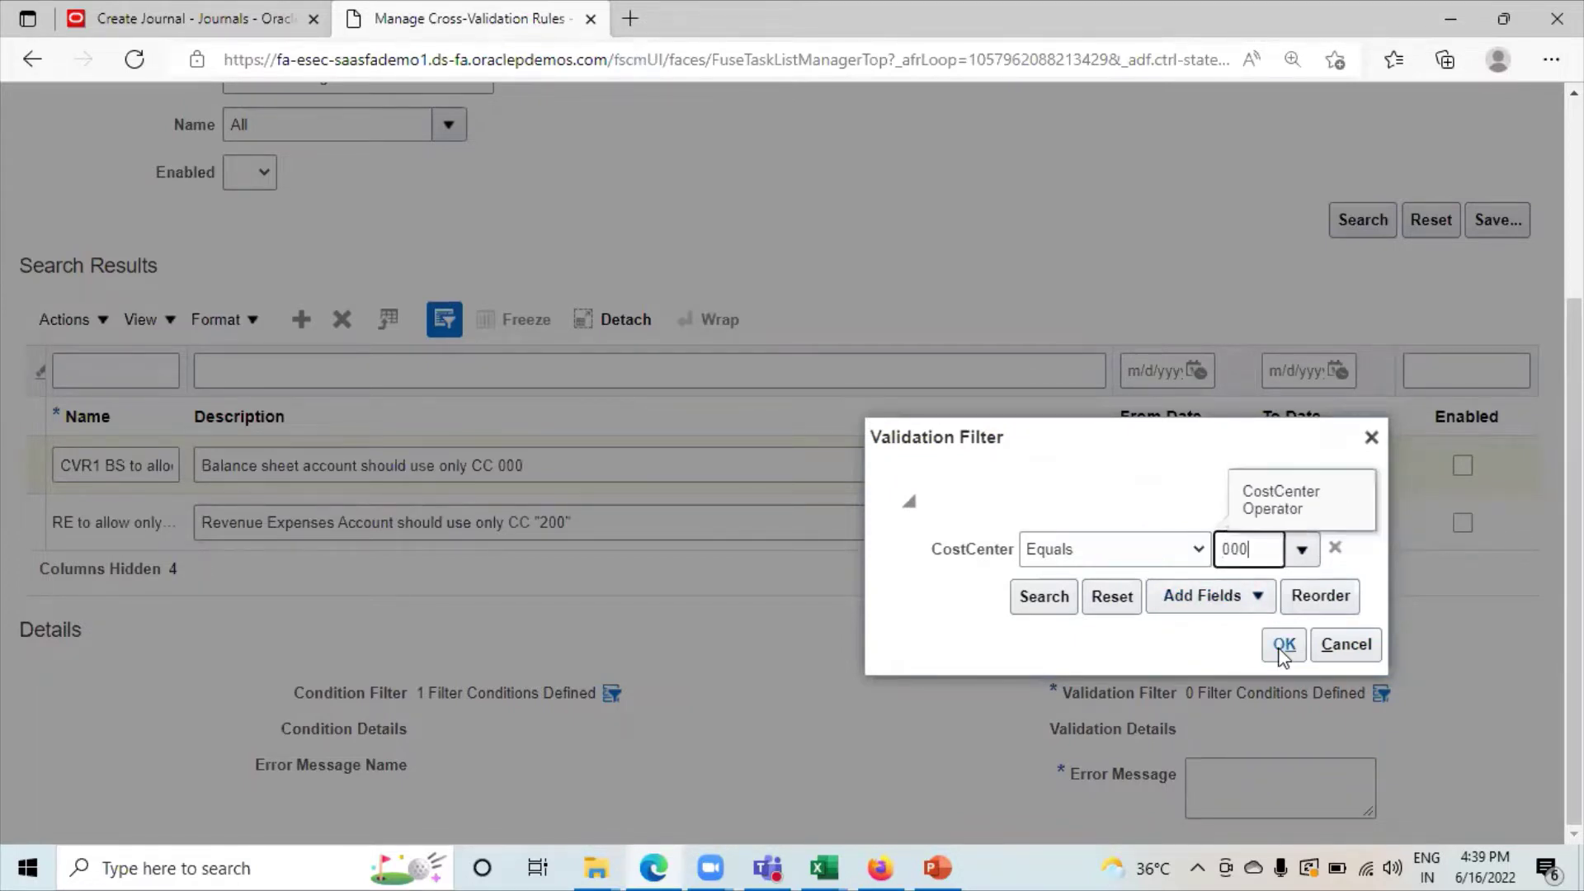
left_click(1281, 648)
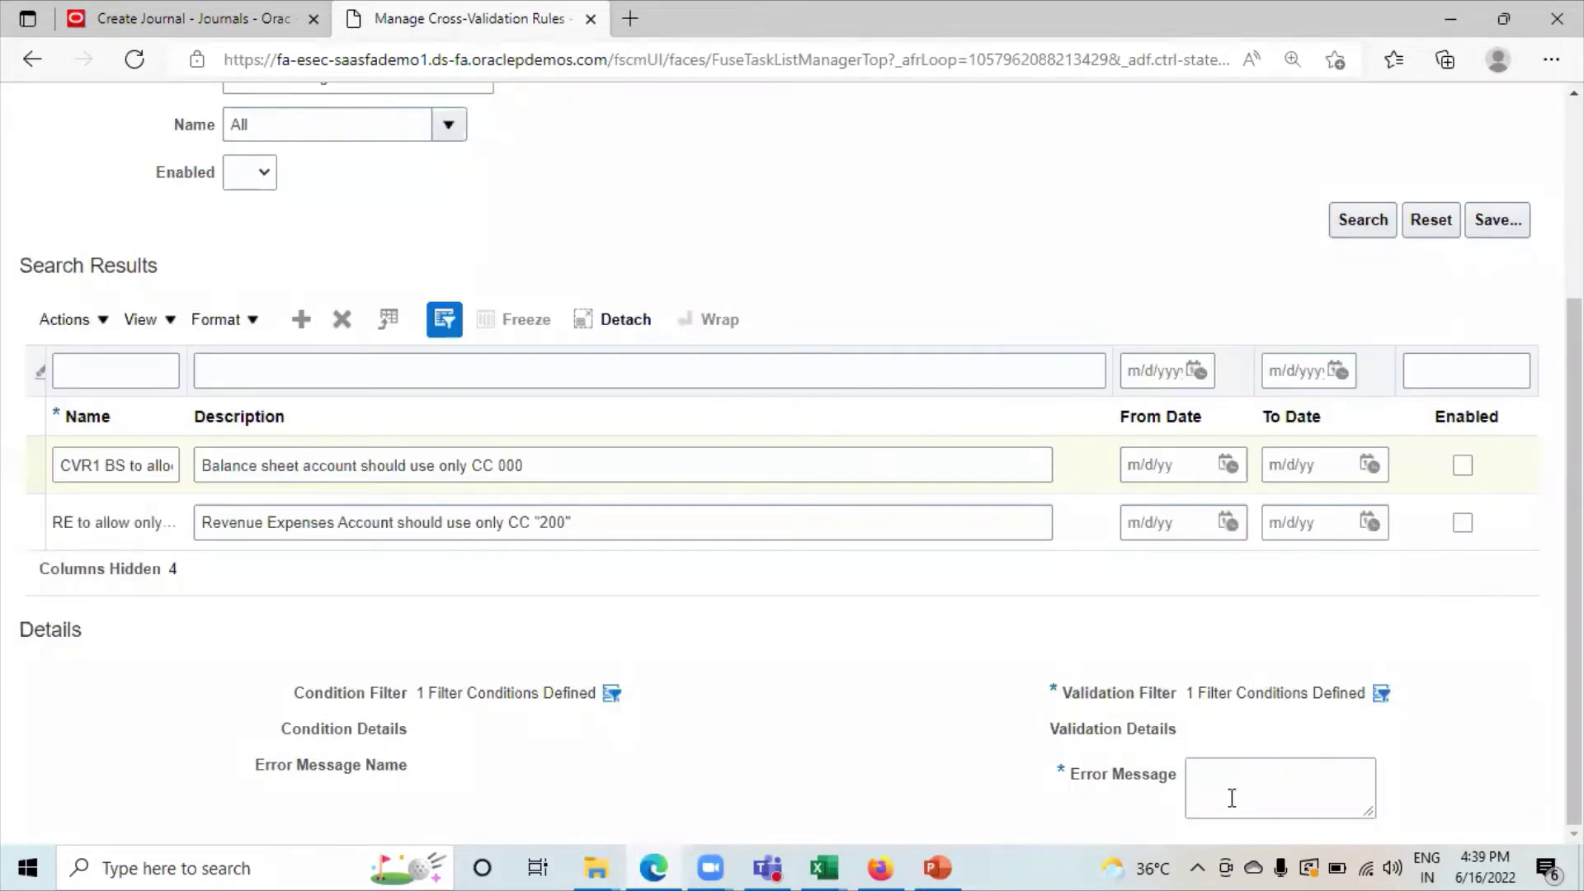
Enter the error message 'You are not allowed to use Cost center other than "000"'.
left_click(1231, 798)
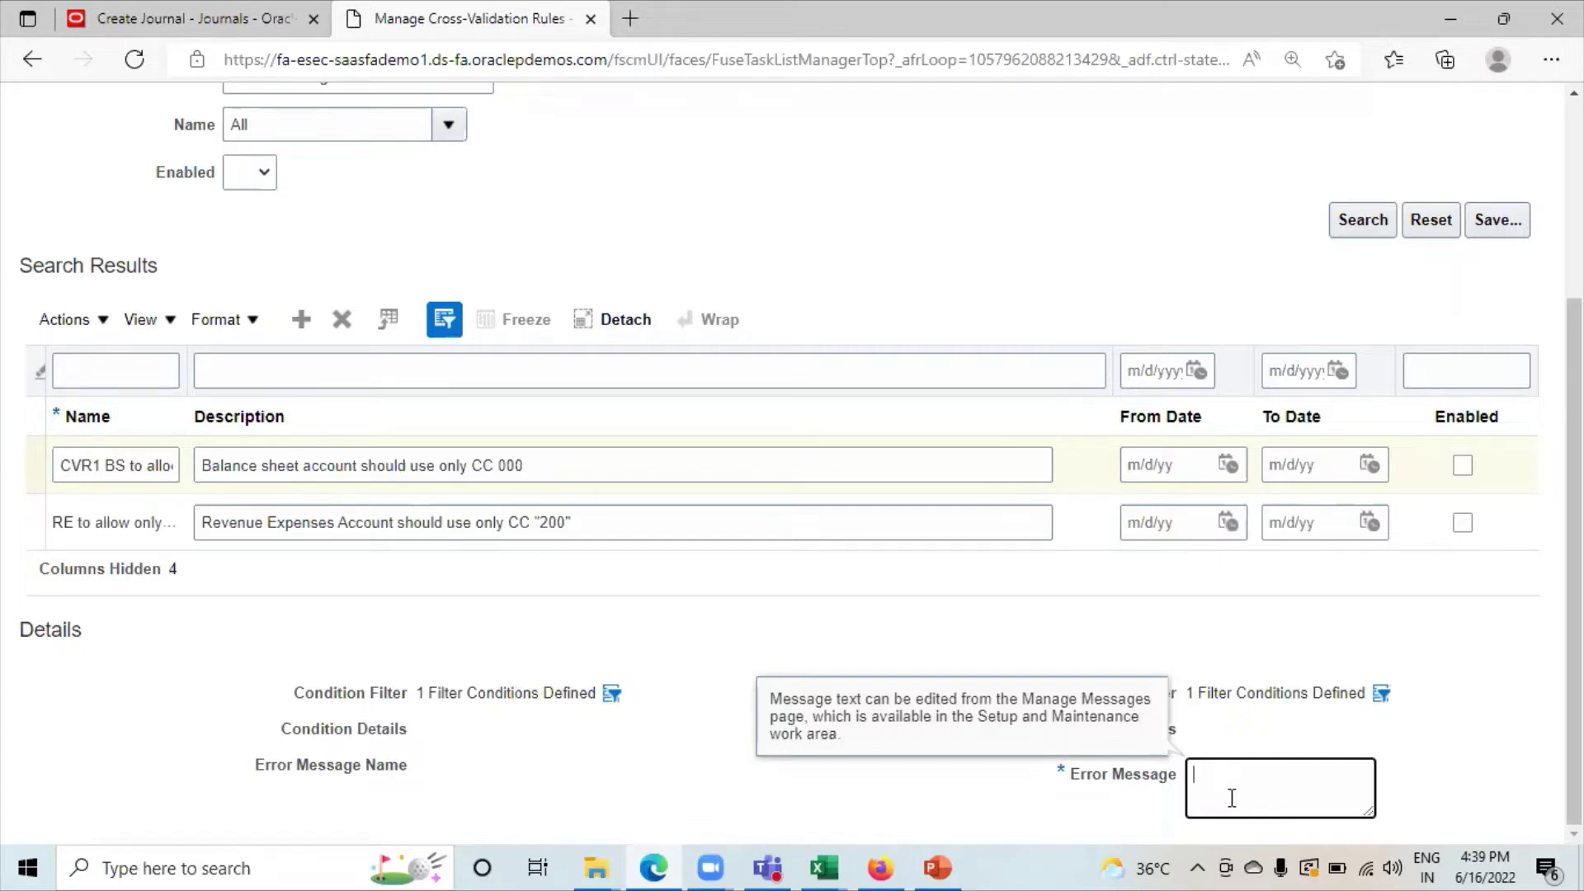
type("You are not allowed to use")
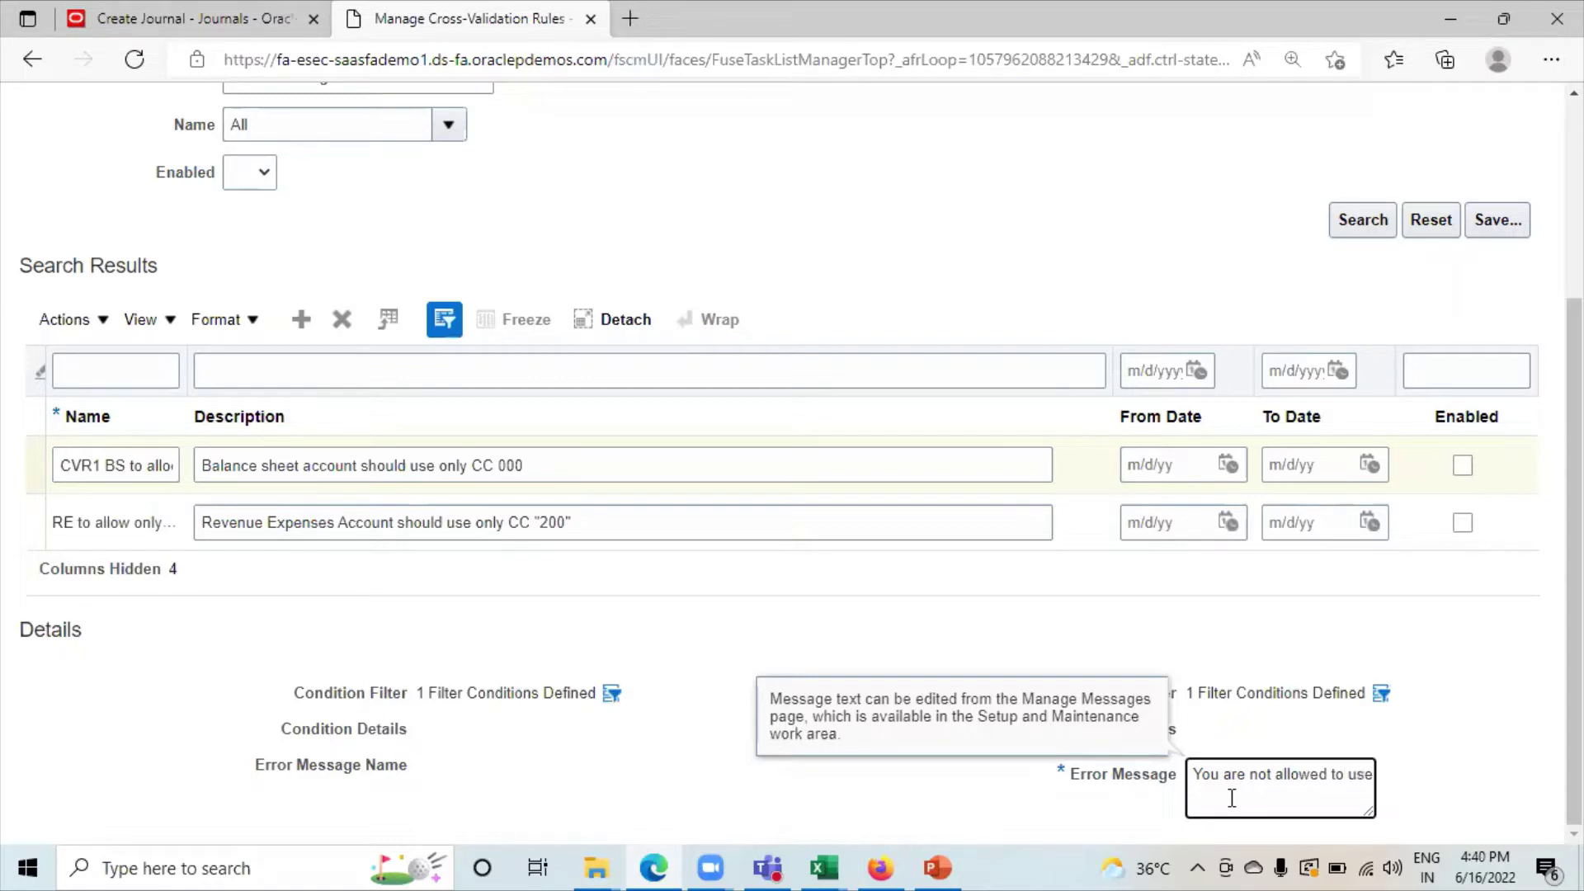
type(" Cost center othet")
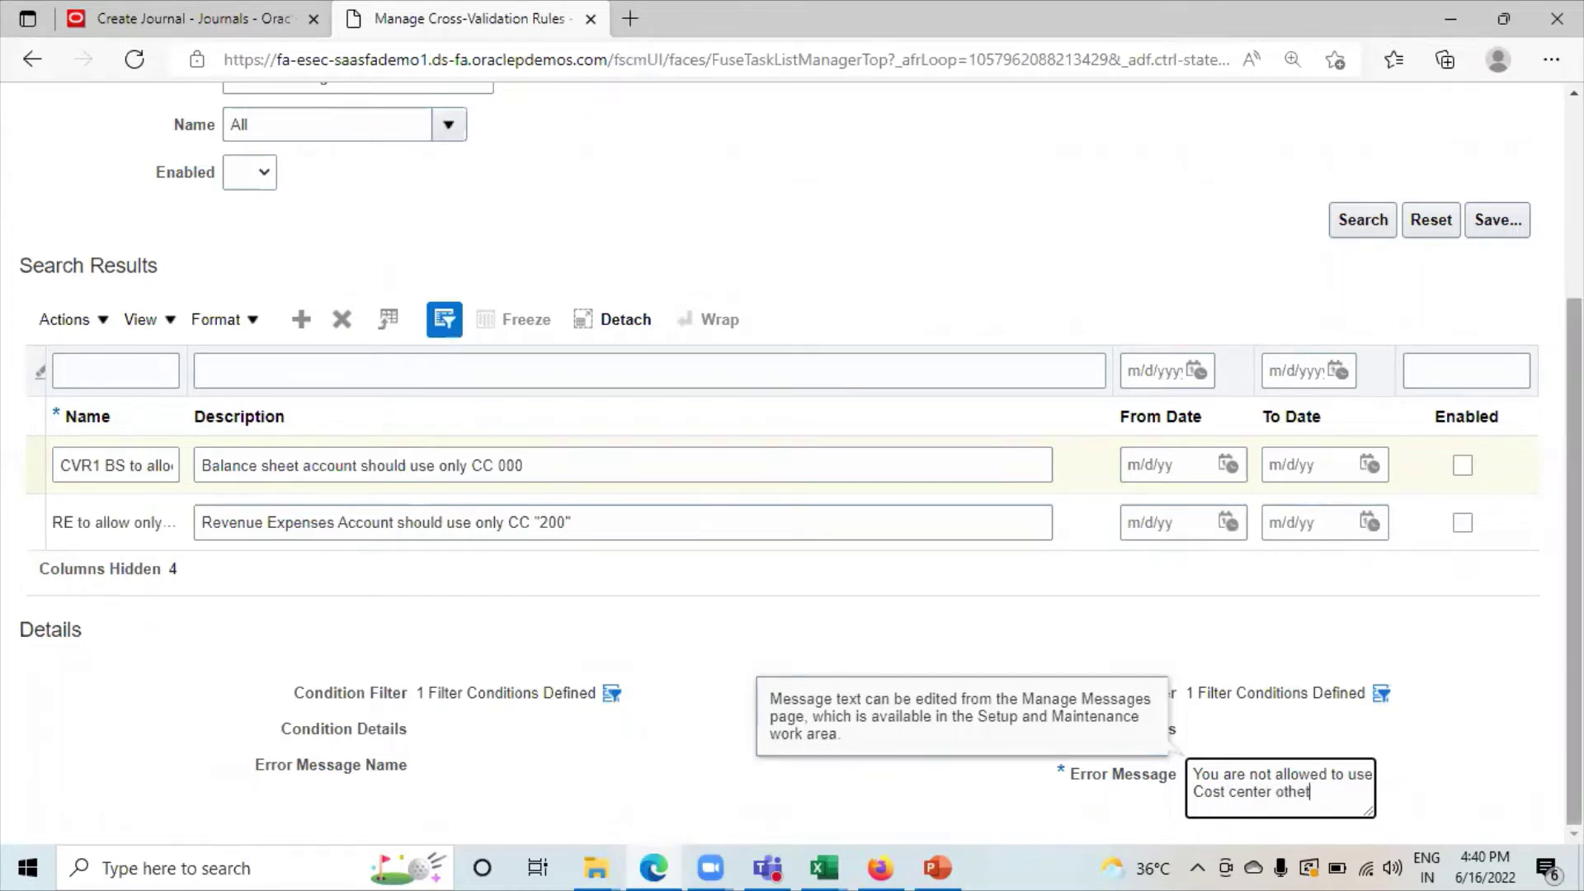
key("BackSpace")
type("r than \"000\"")
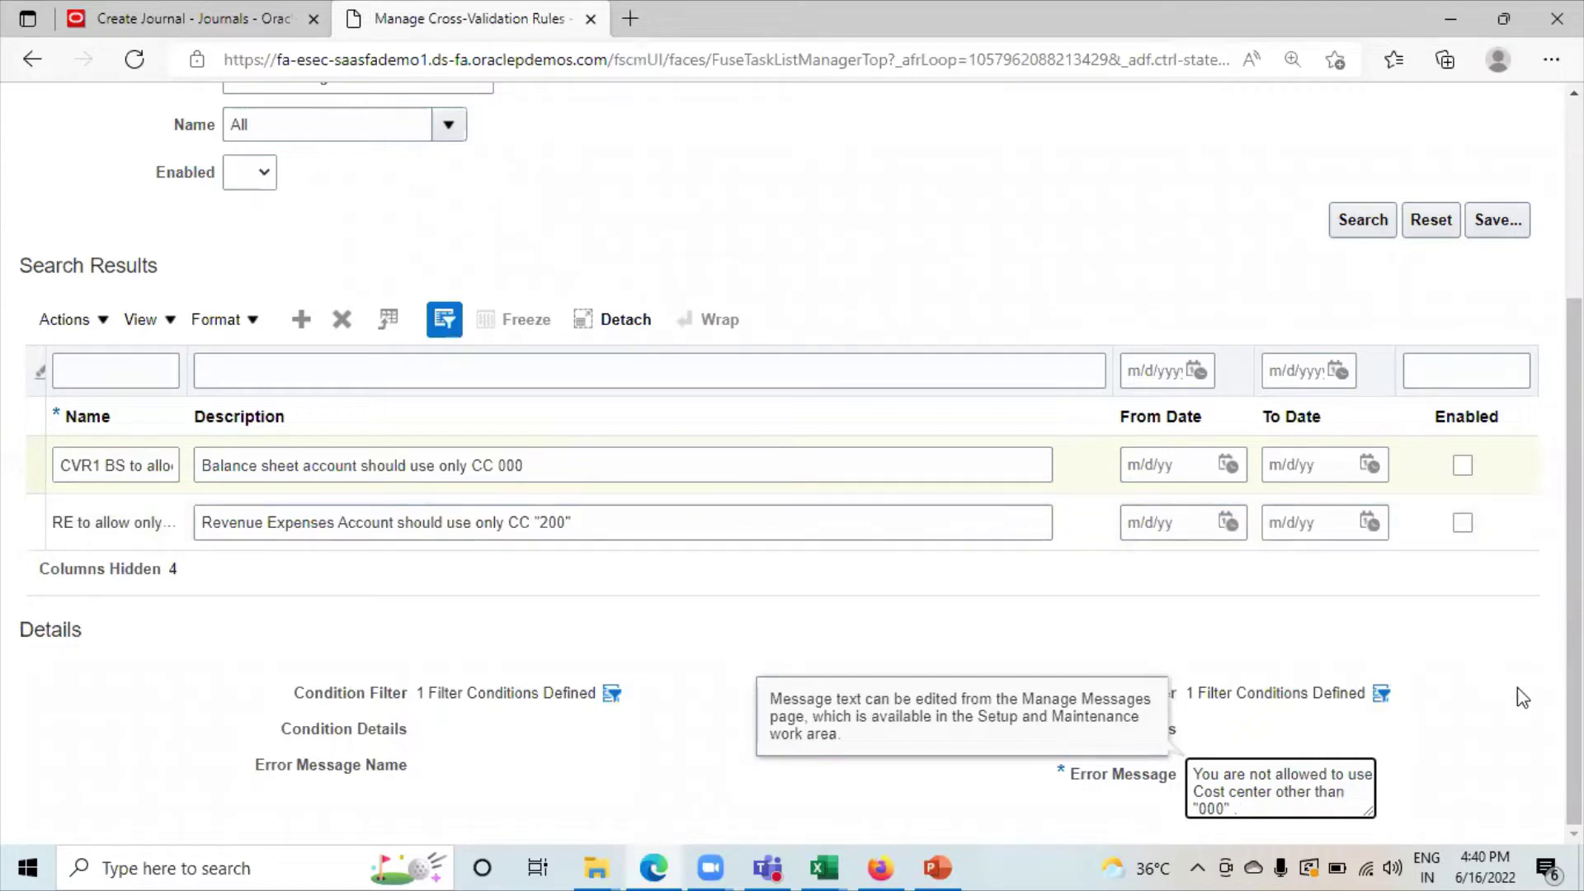
scroll(1506, 551, "up", 4)
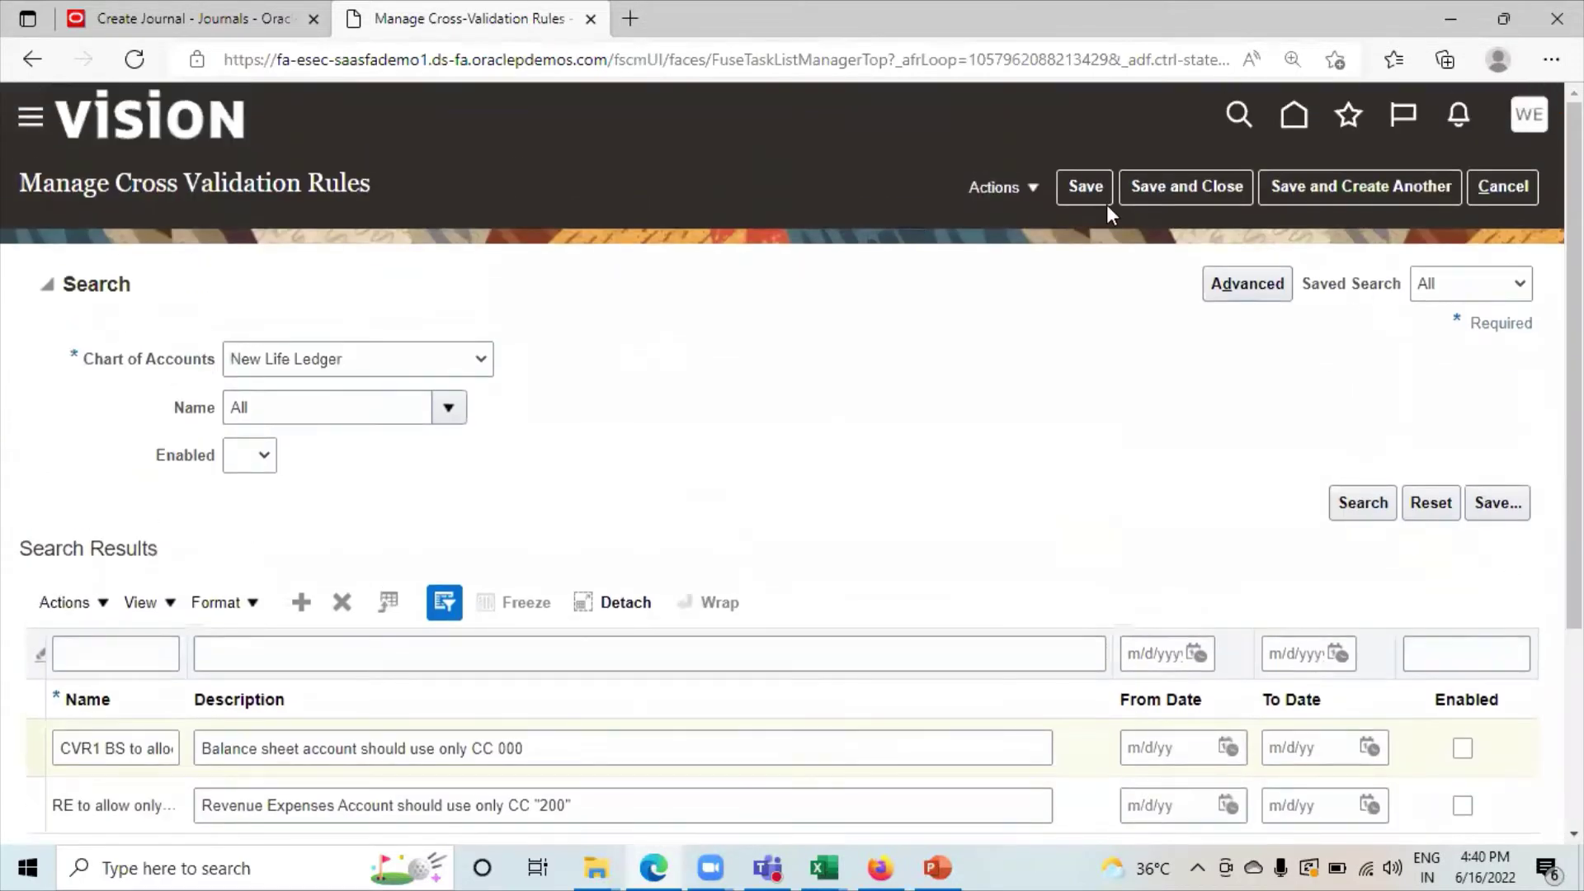
Save the rule, reopen Manage Cross-Validation Rules and search the New Life Ledger rules.
left_click(1148, 189)
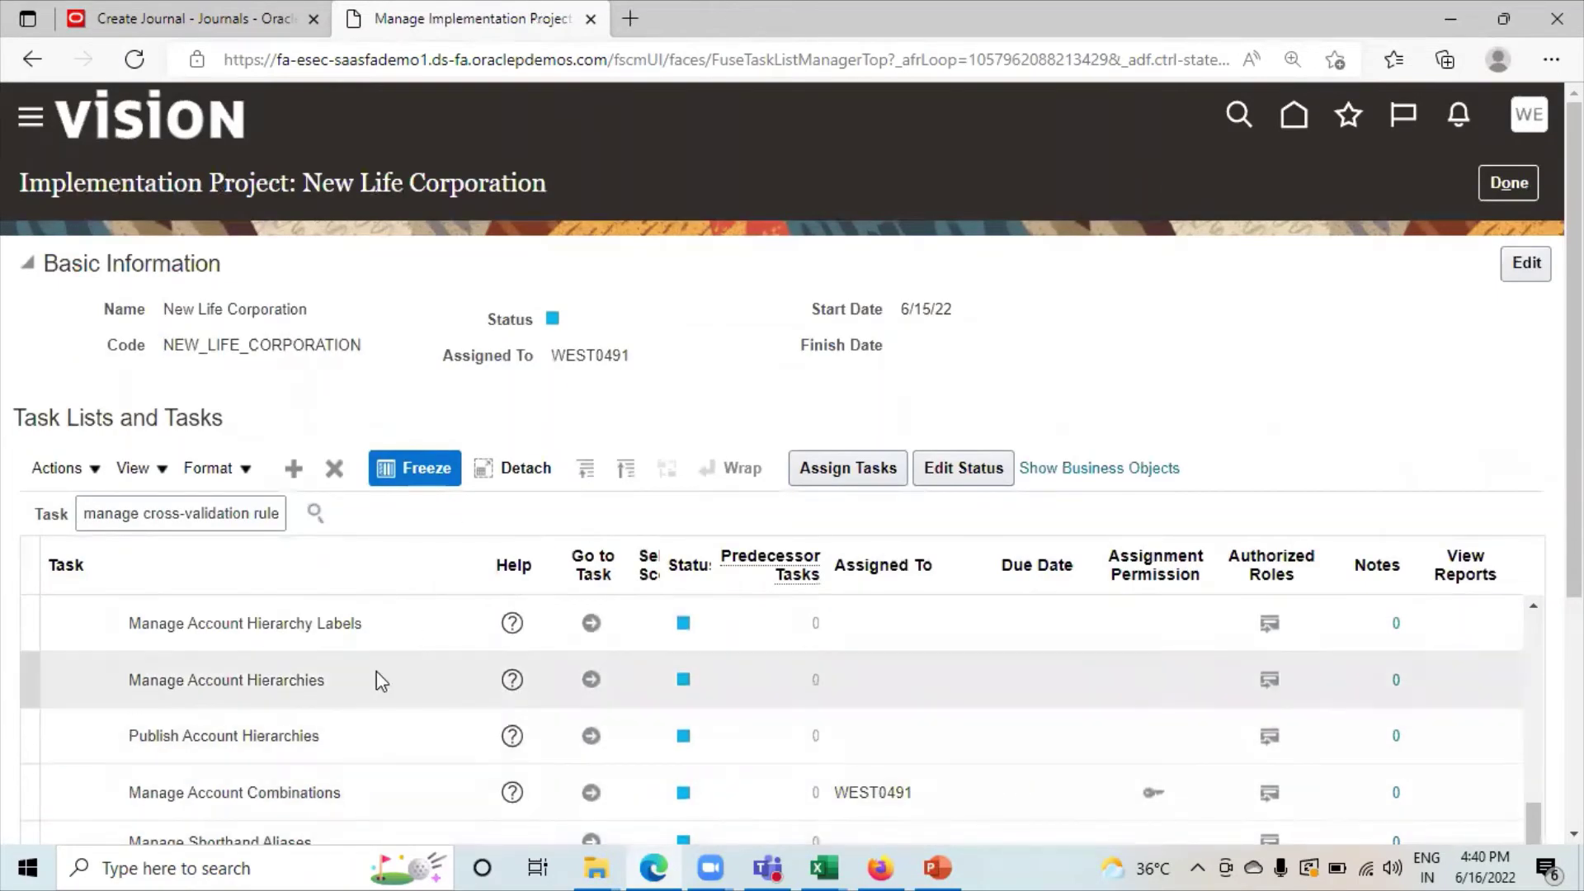
scroll(541, 701, "down", 1)
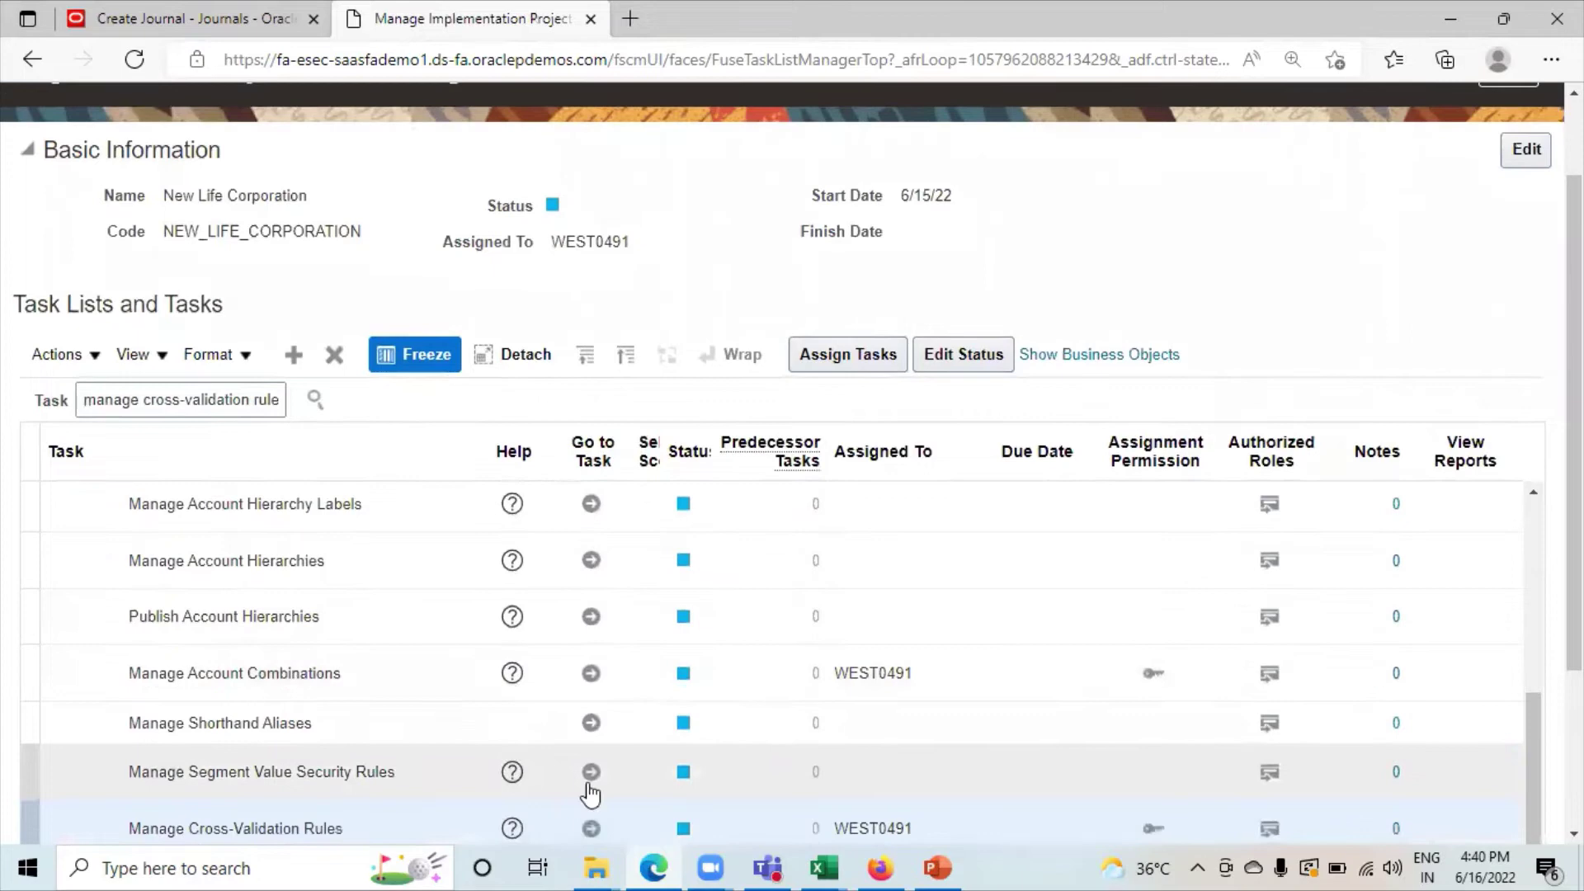
left_click(590, 828)
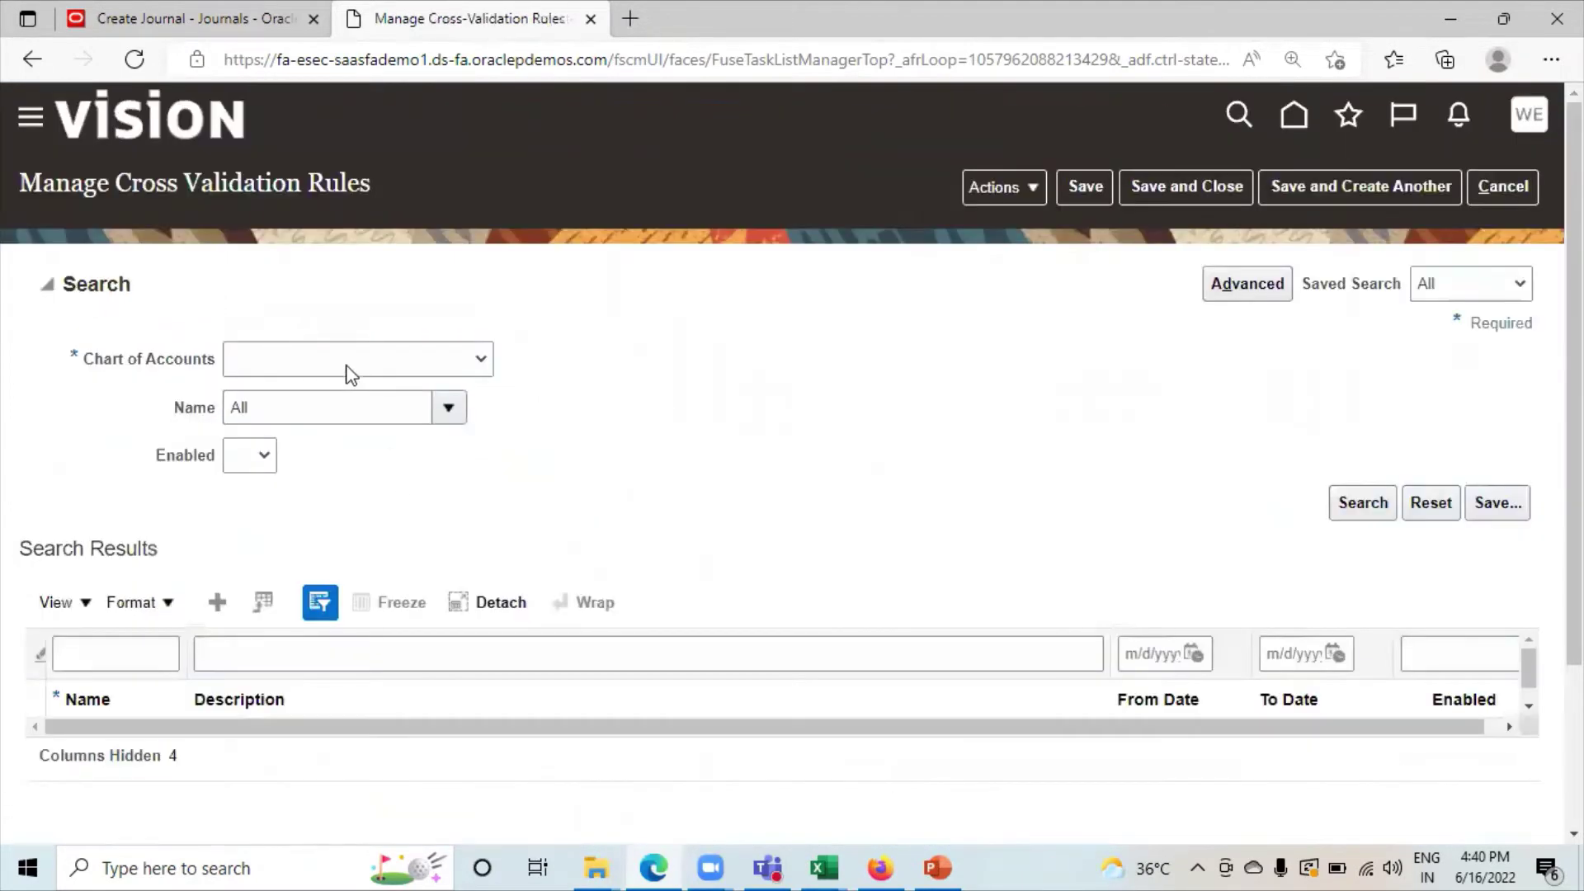
left_click(350, 374)
scroll(472, 755, "down", 1)
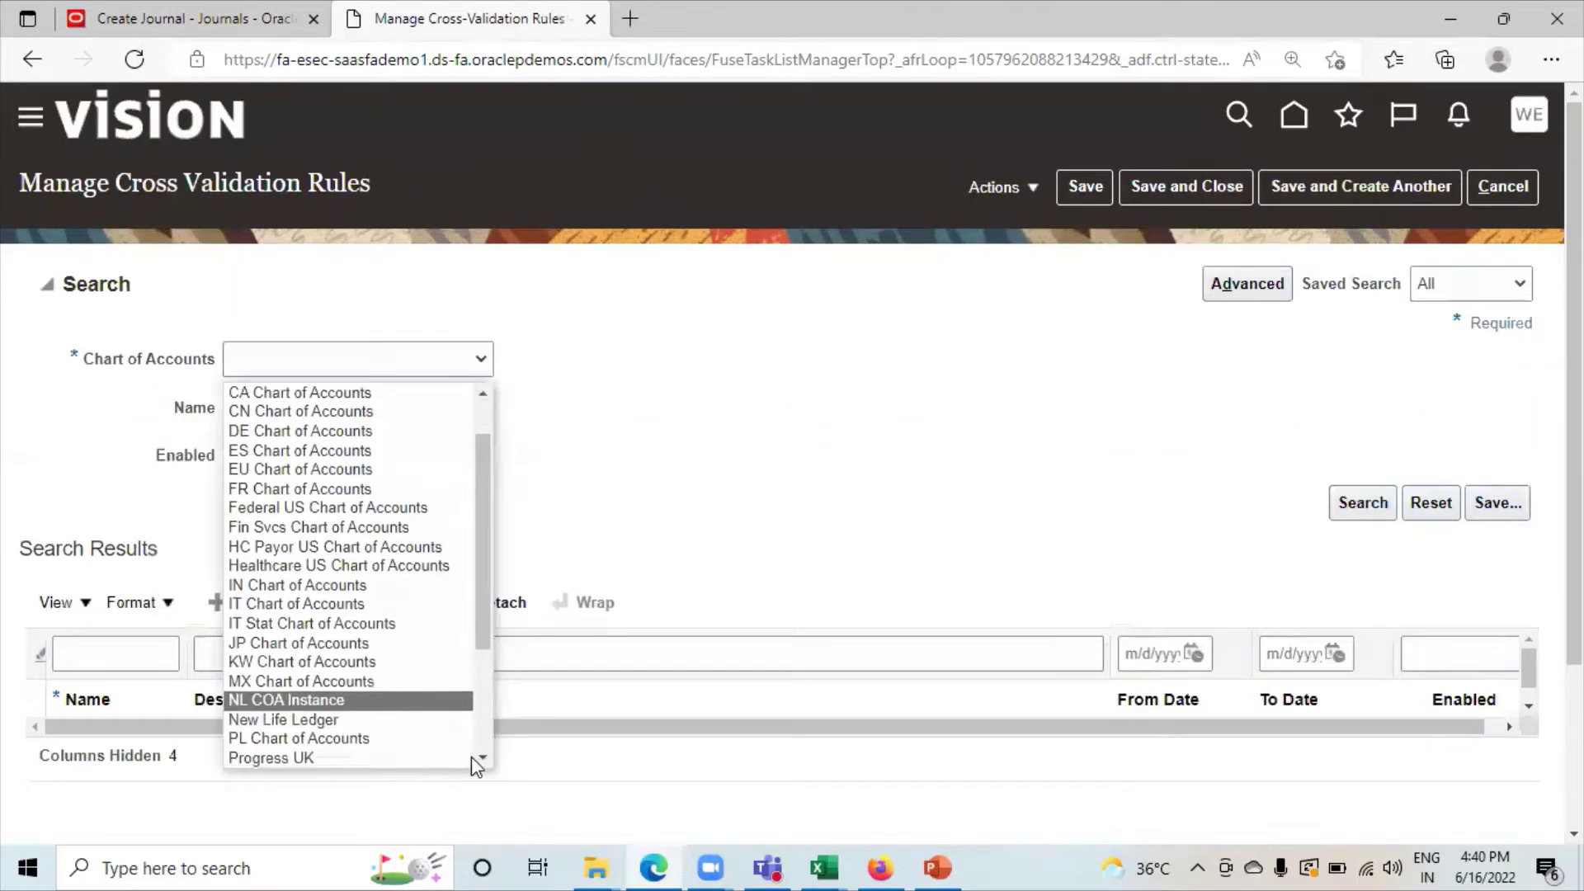
left_click(288, 721)
left_click(1356, 510)
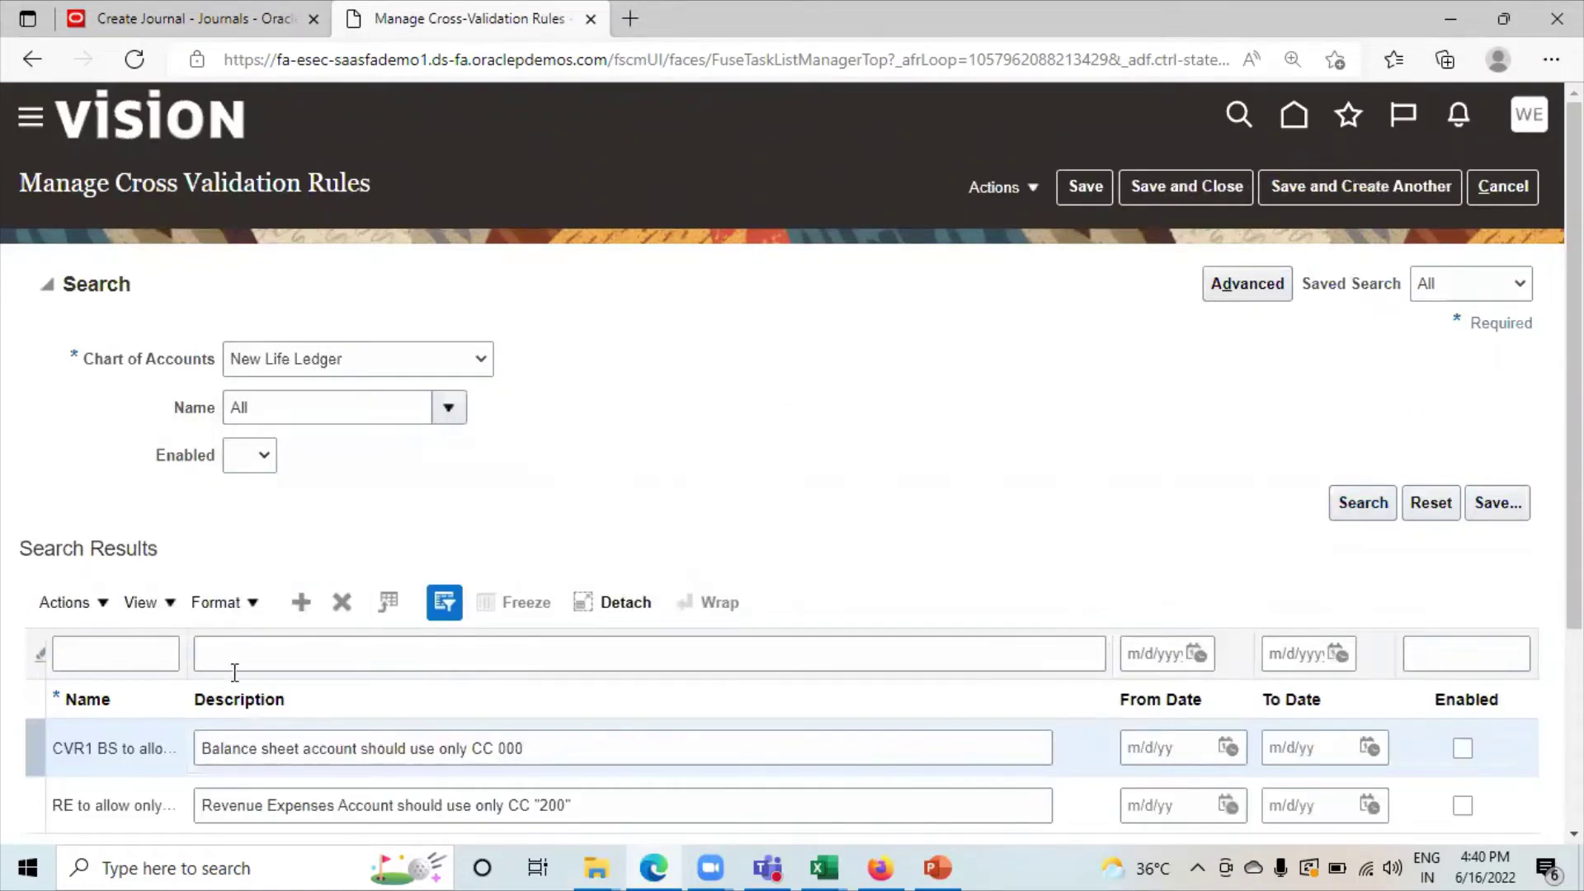
Check the new rule in the results, then save and close the page.
scroll(230, 709, "down", 1)
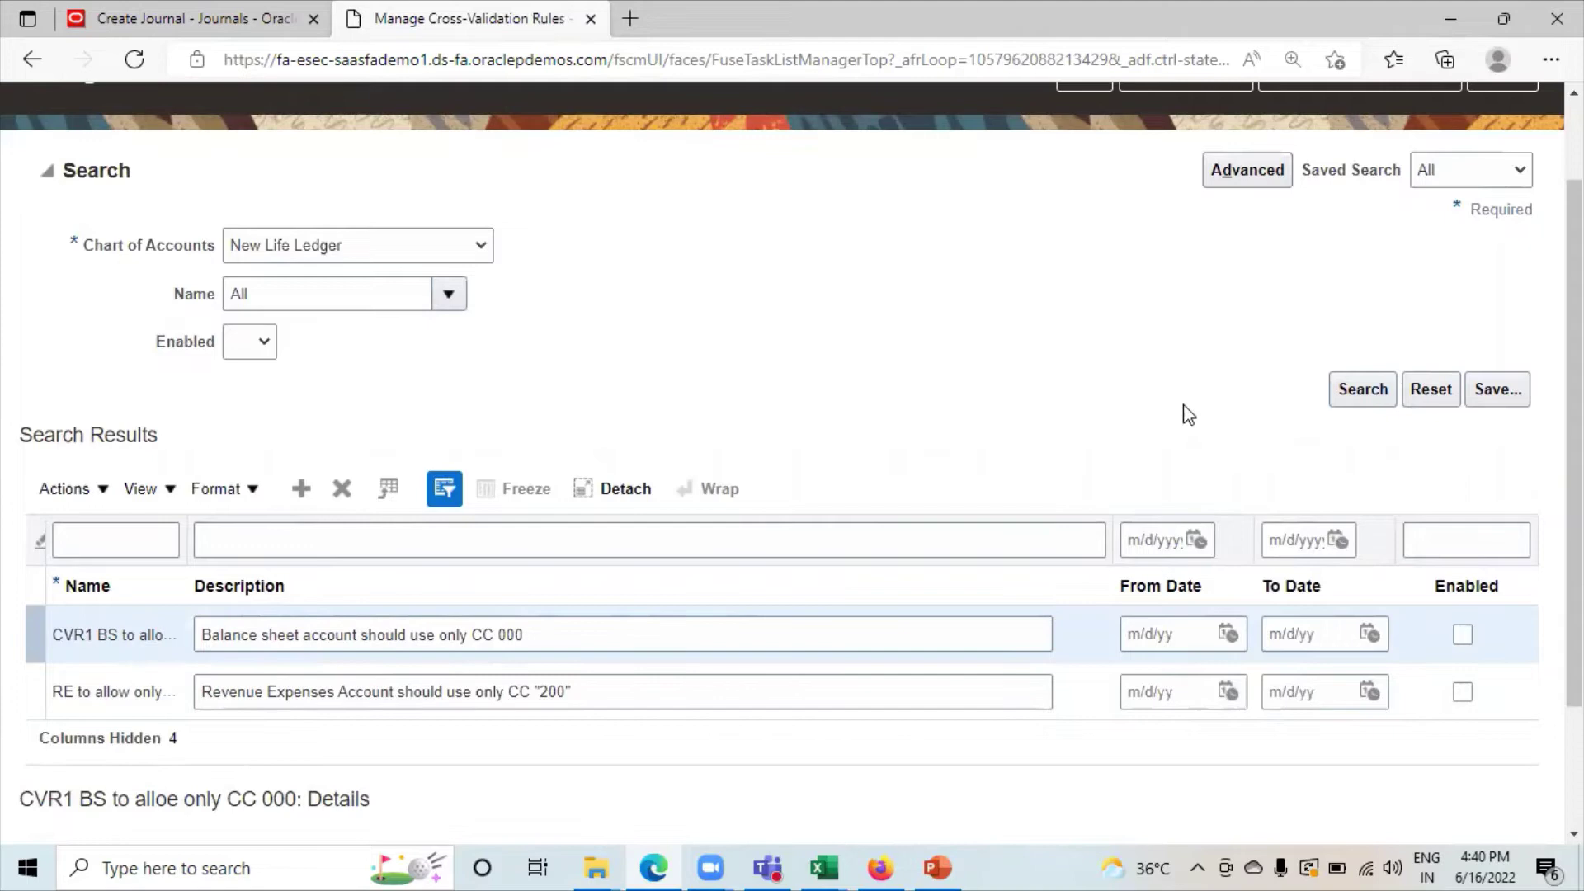
scroll(1188, 414, "up", 2)
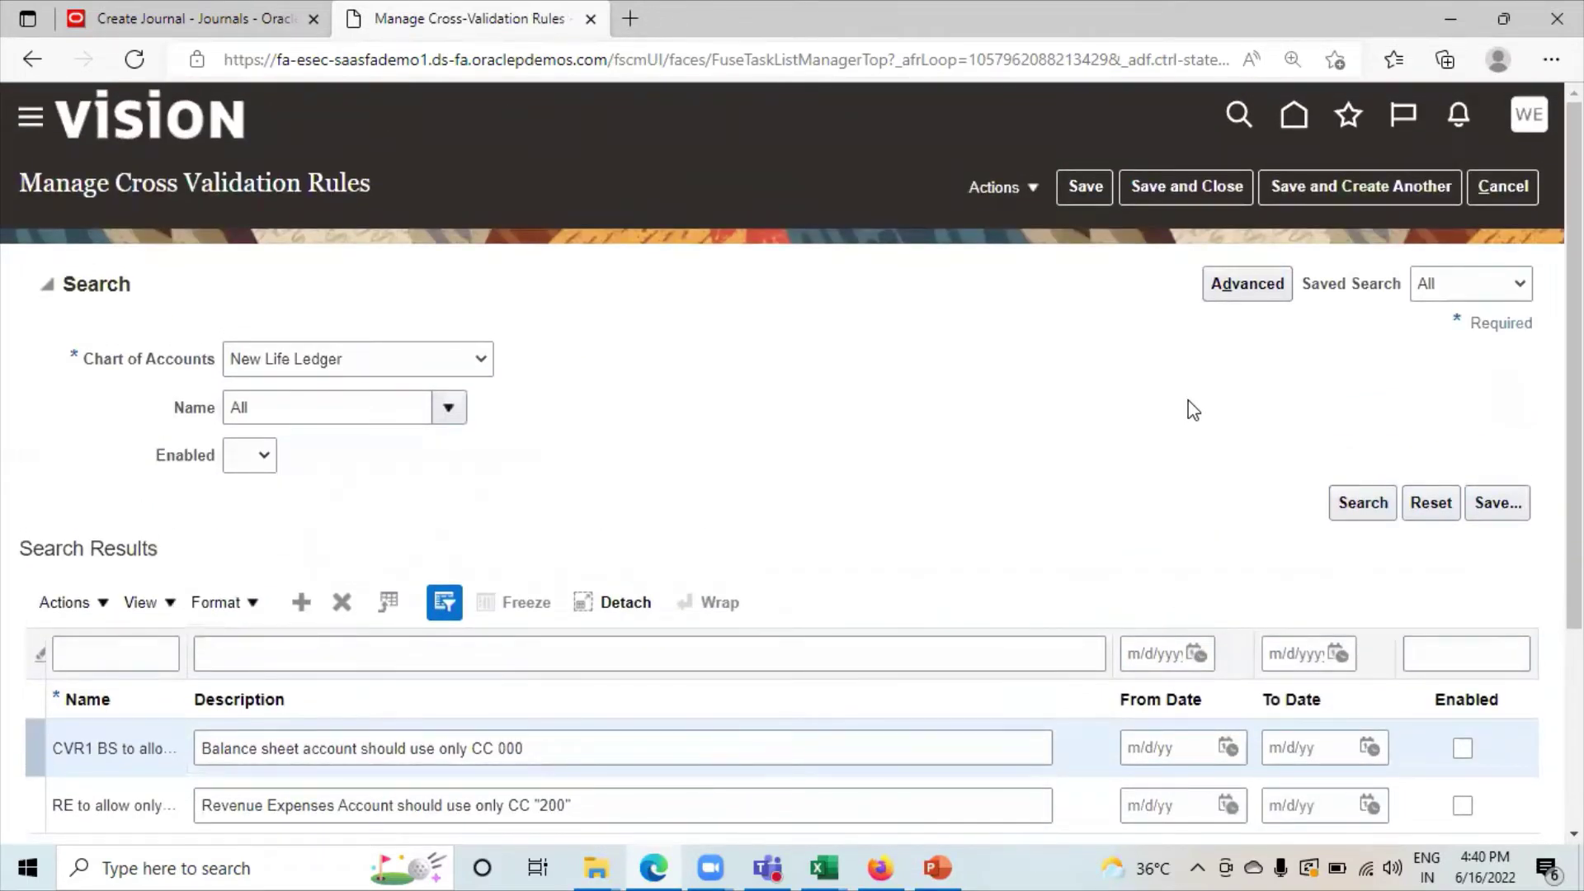
left_click(1201, 192)
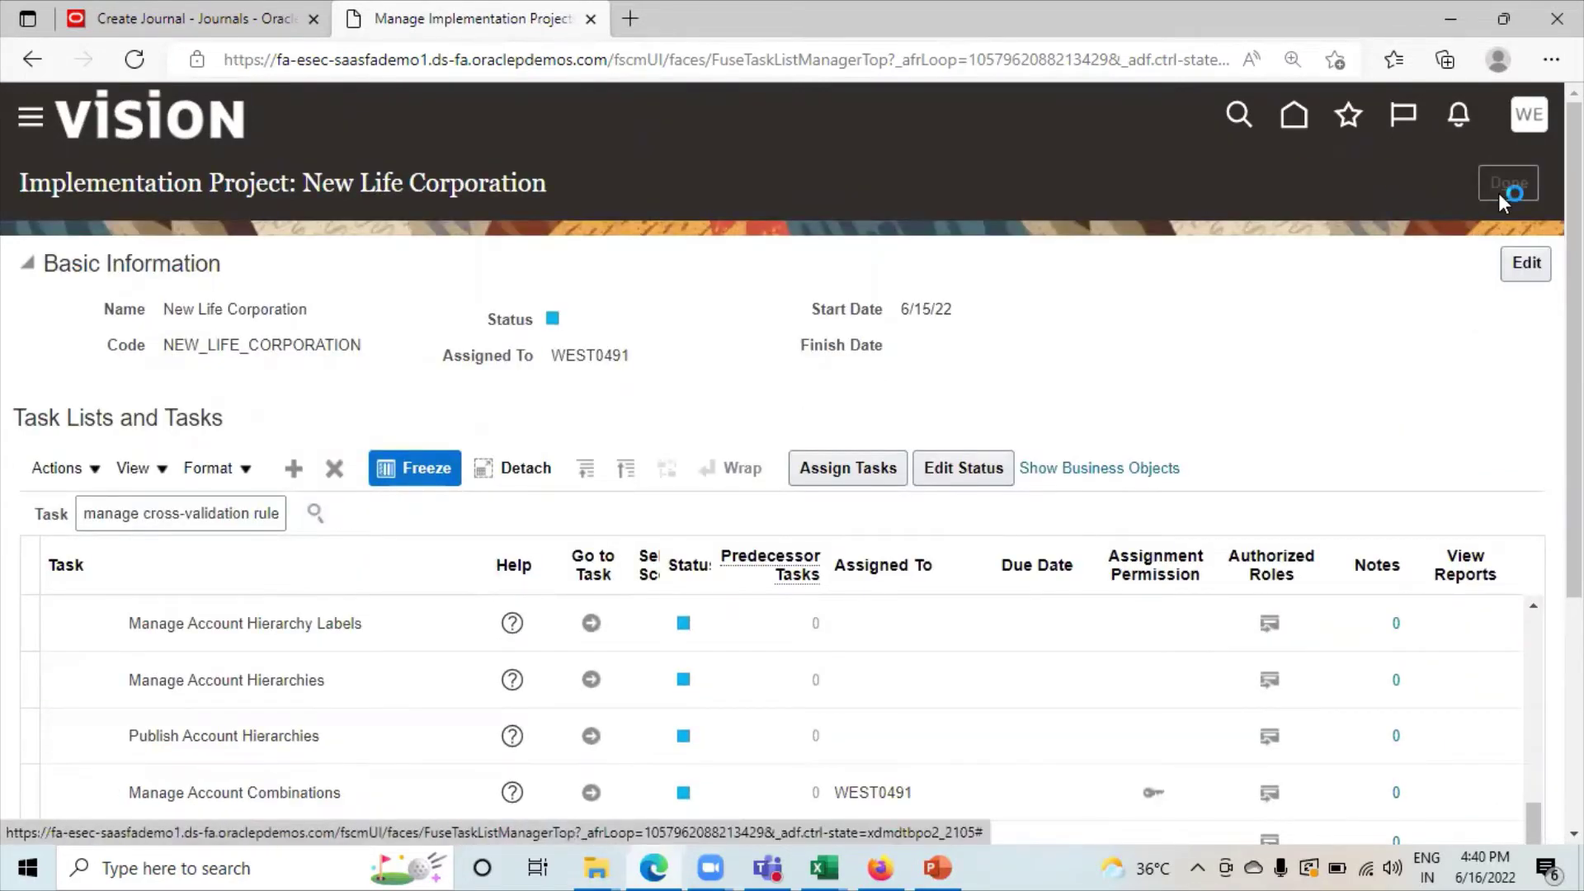
Leave the project and search setup tasks for 'Rapid Implementation'.
left_click(1498, 196)
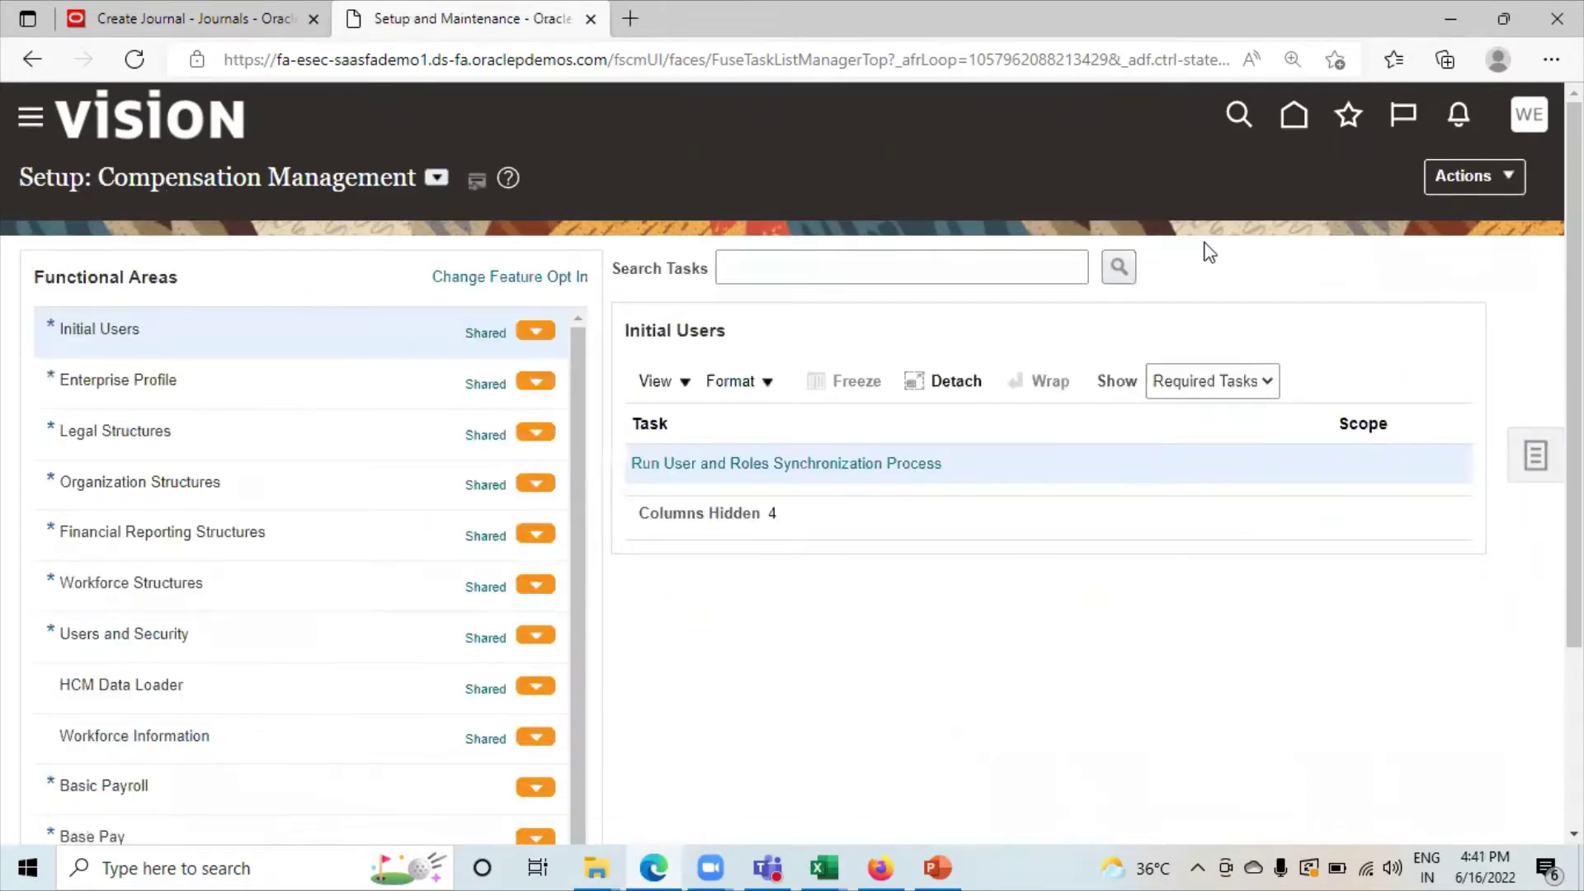
left_click(1533, 458)
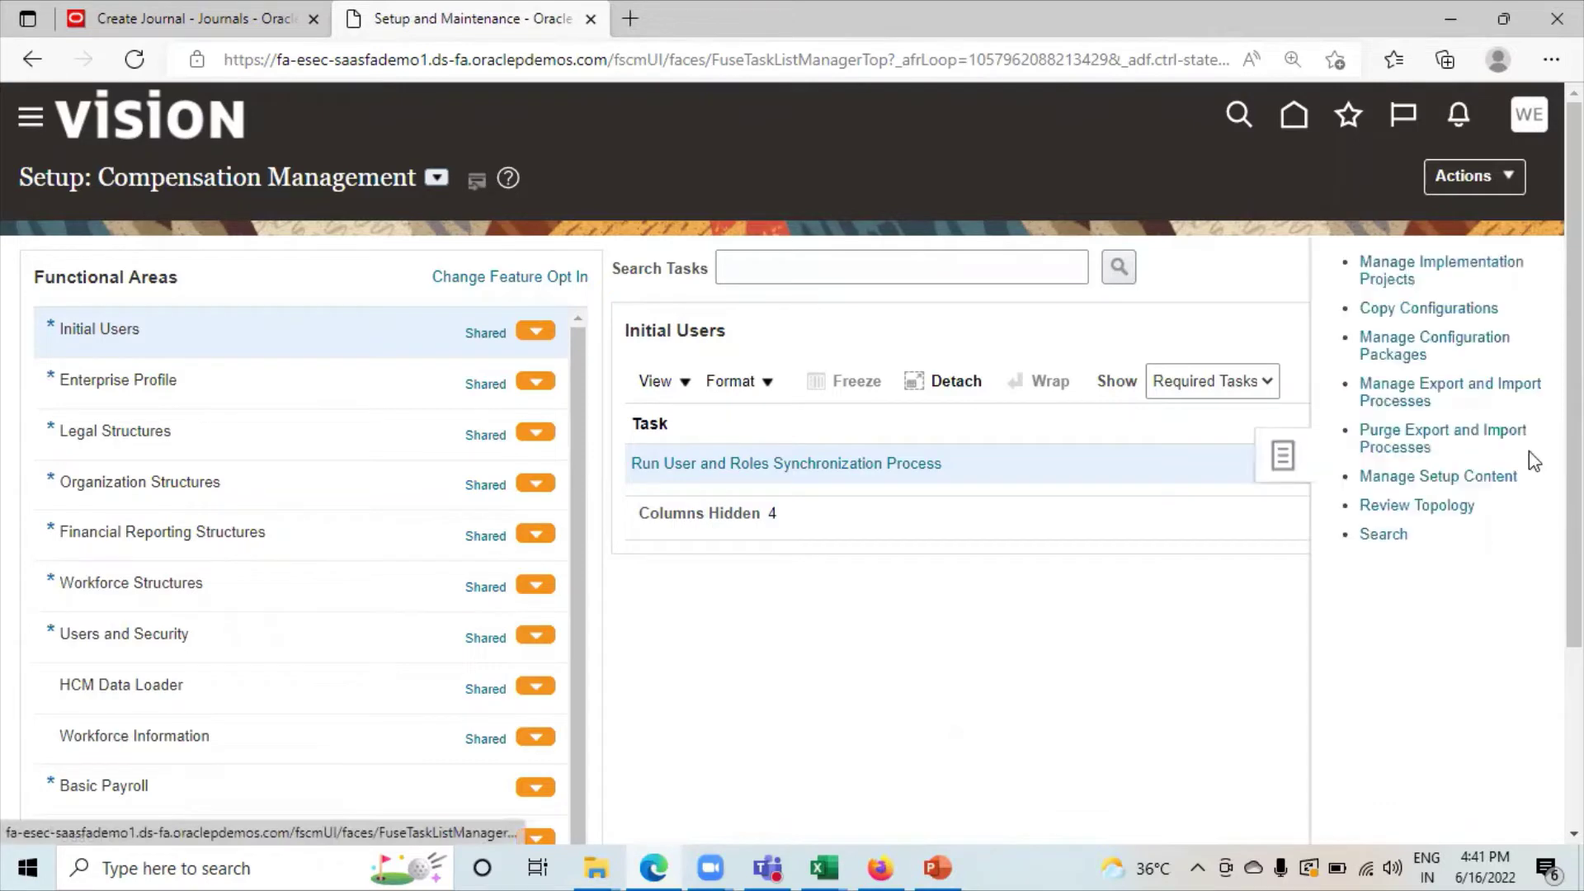
left_click(1389, 535)
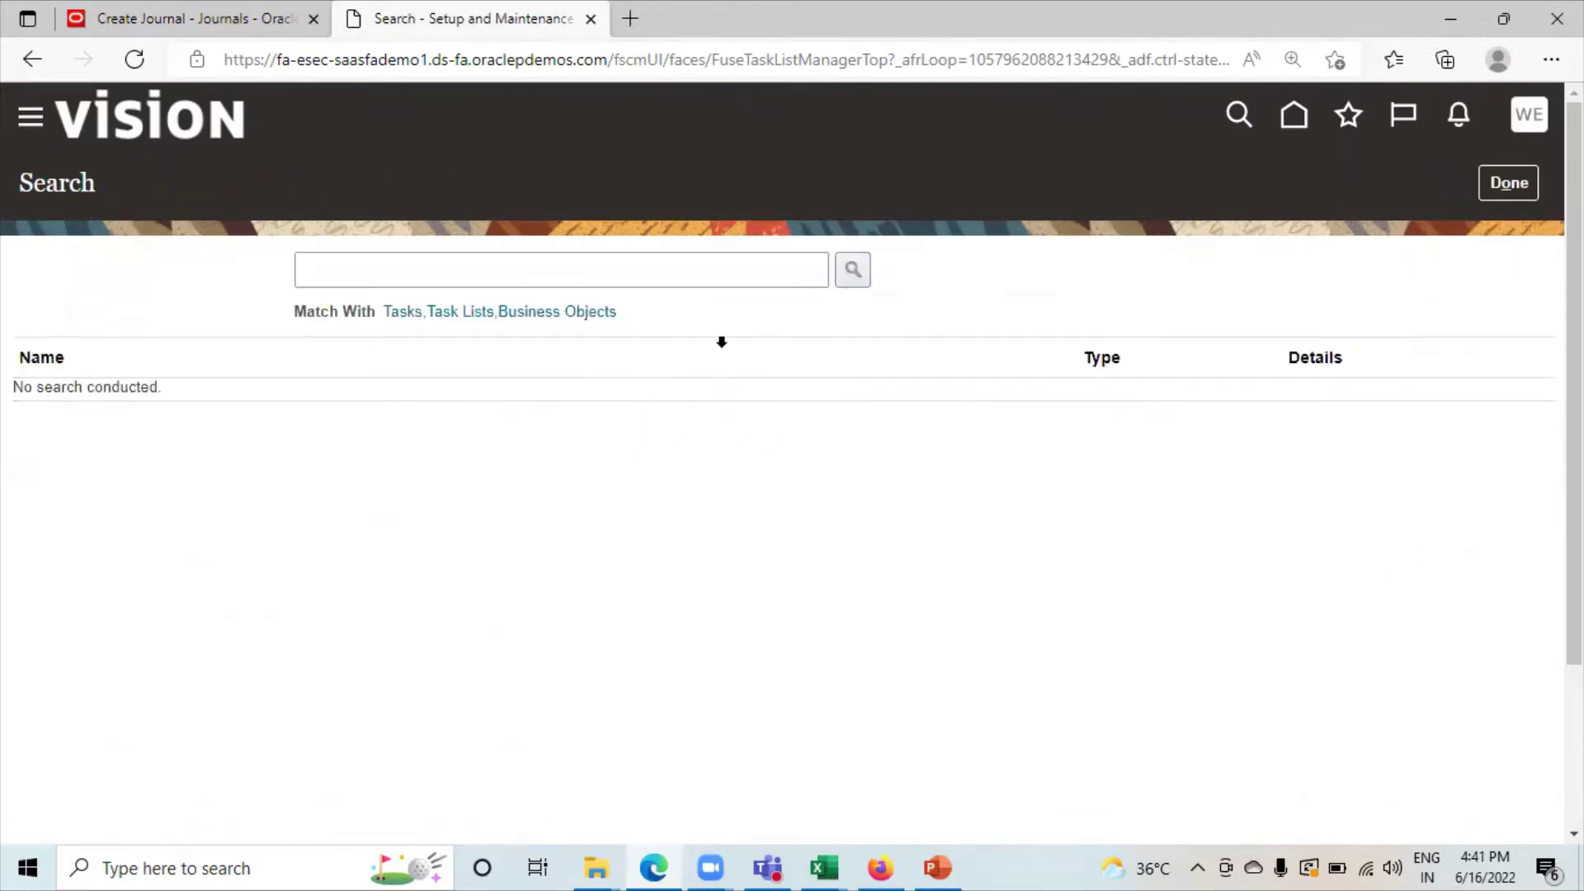
left_click(455, 279)
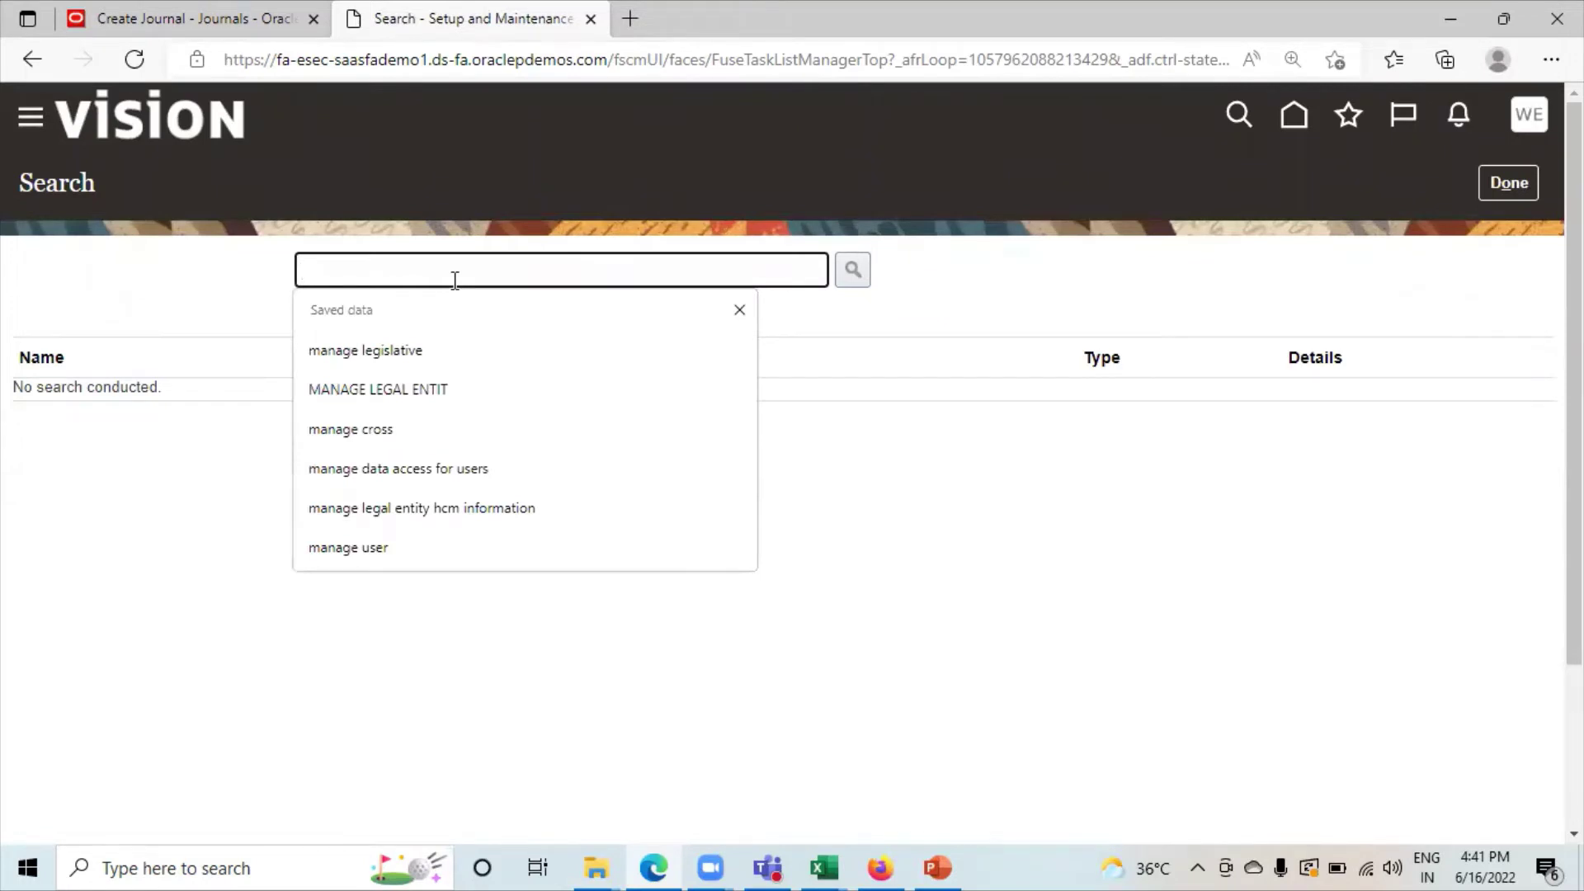
type("Ra")
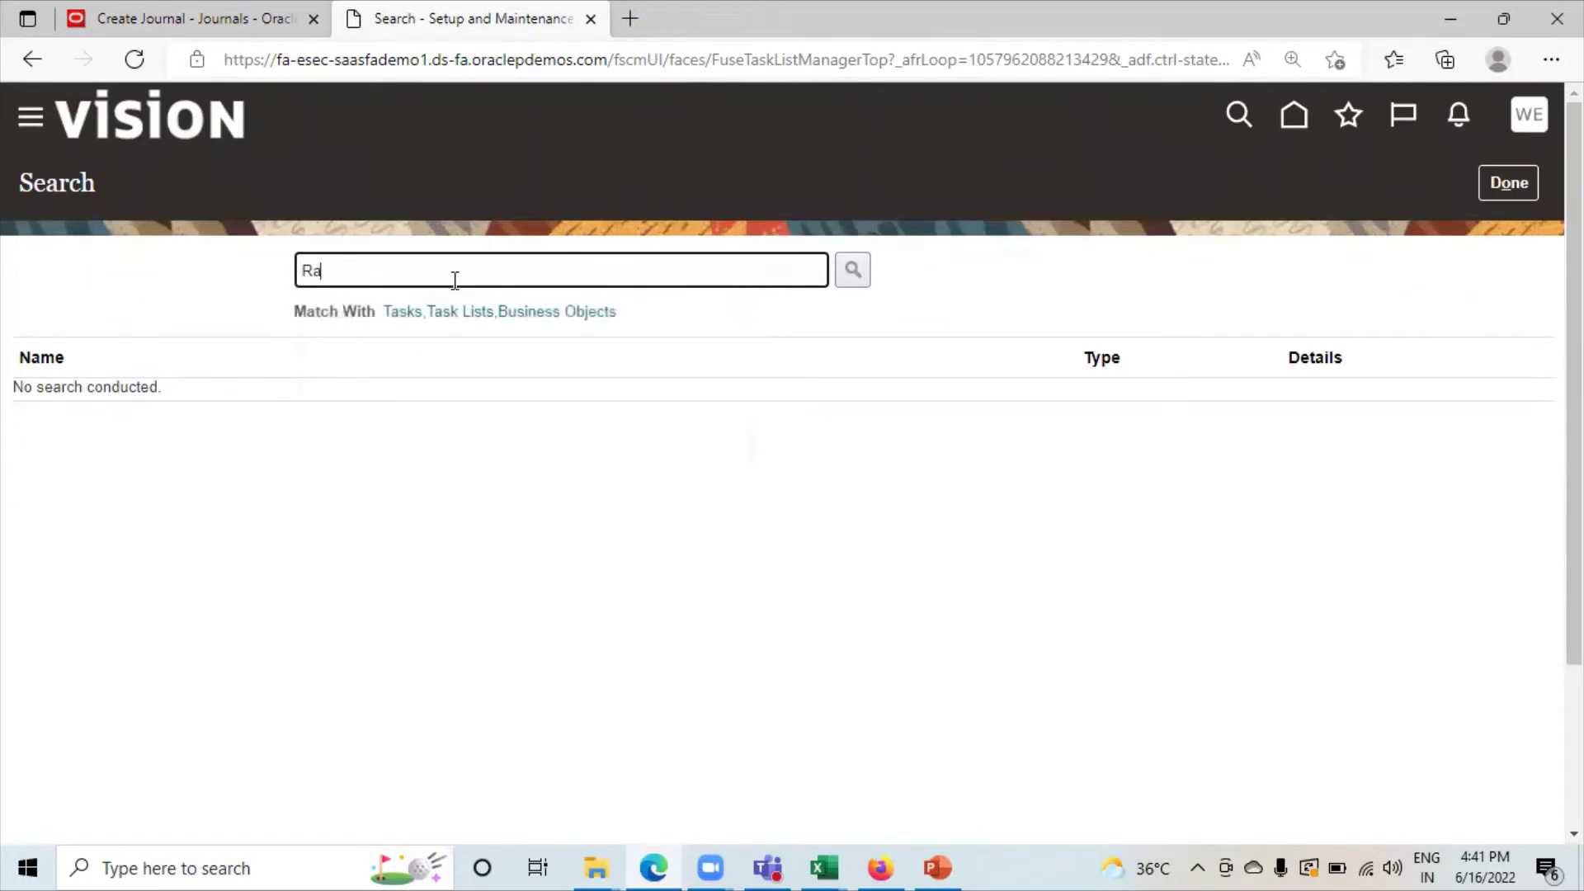
type("pid Implr")
key("ctrl+shift+Left")
type("Implementation")
key("Return")
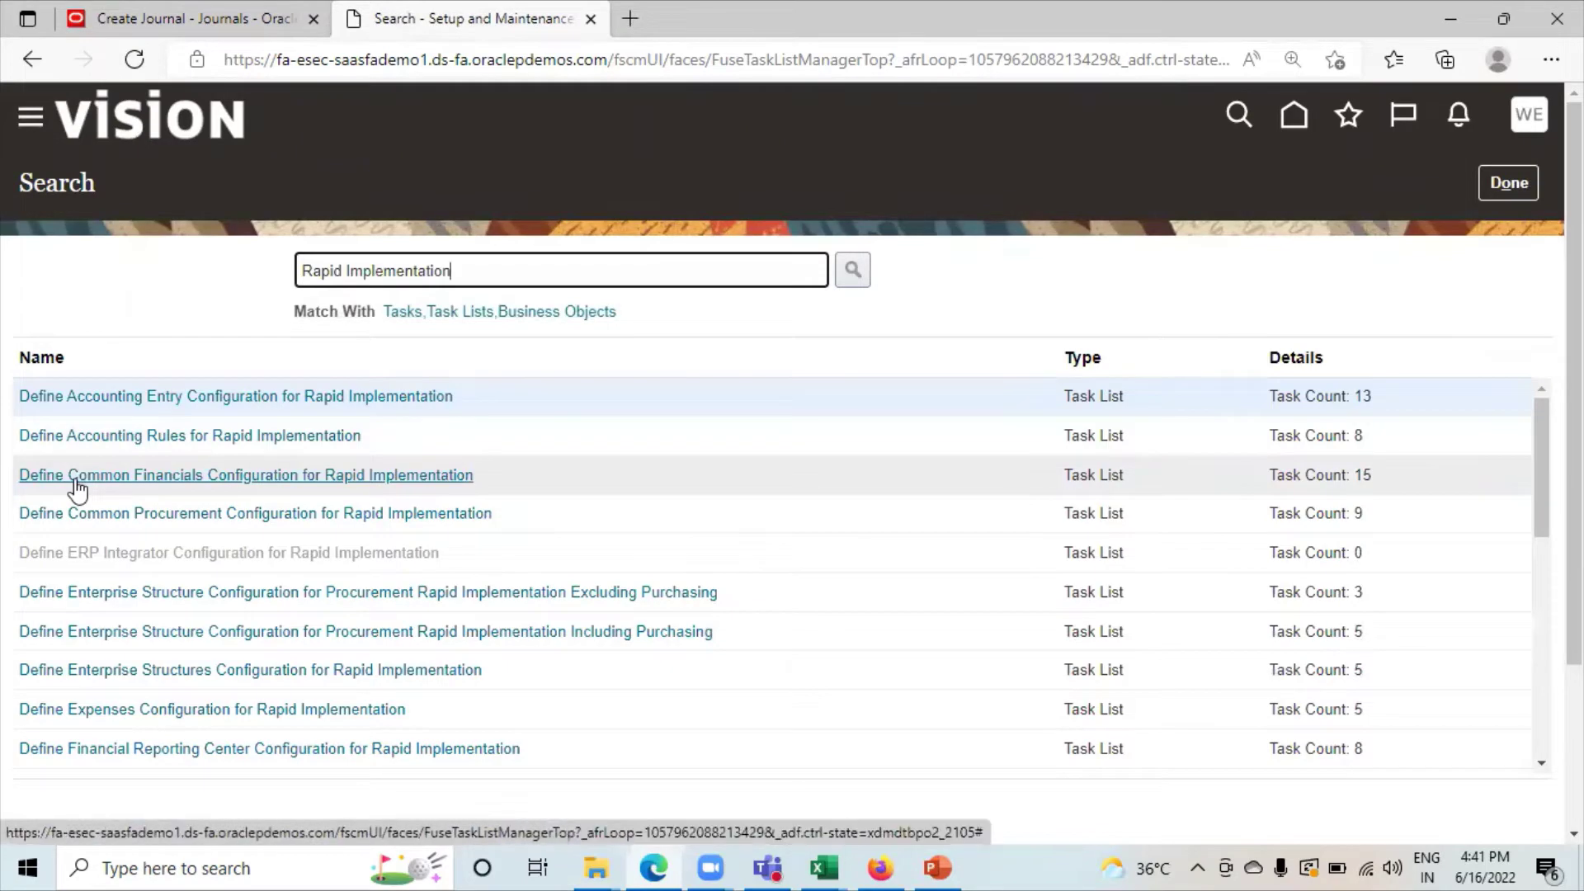
From Define Common Financials Configuration for Rapid Implementation, open CreateCrossValidationRules.xlsx in Excel.
left_click(238, 474)
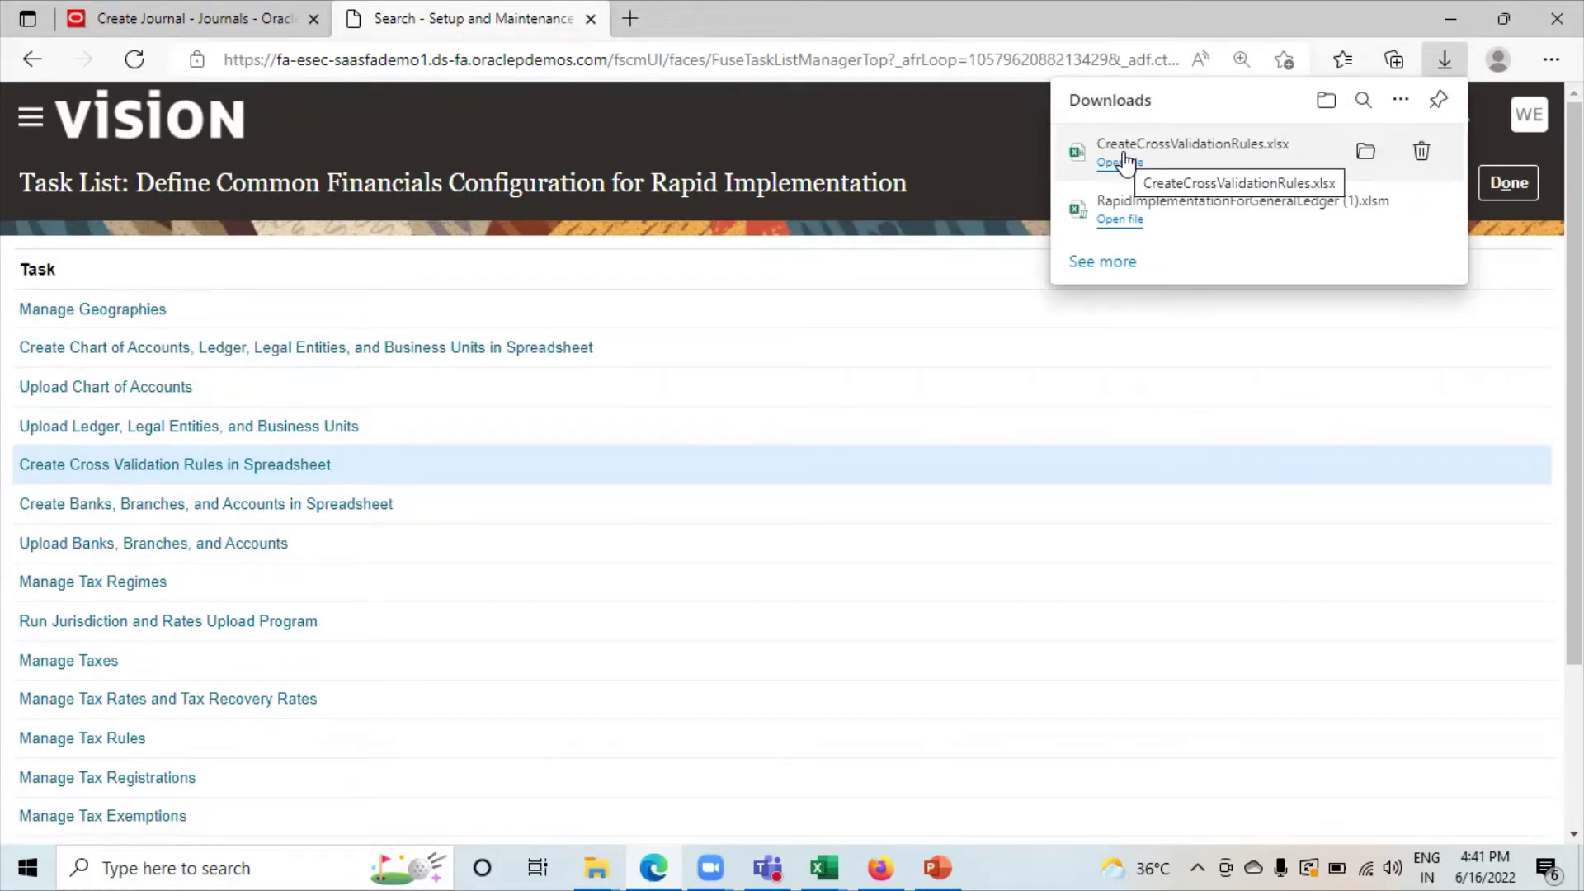
left_click(1124, 162)
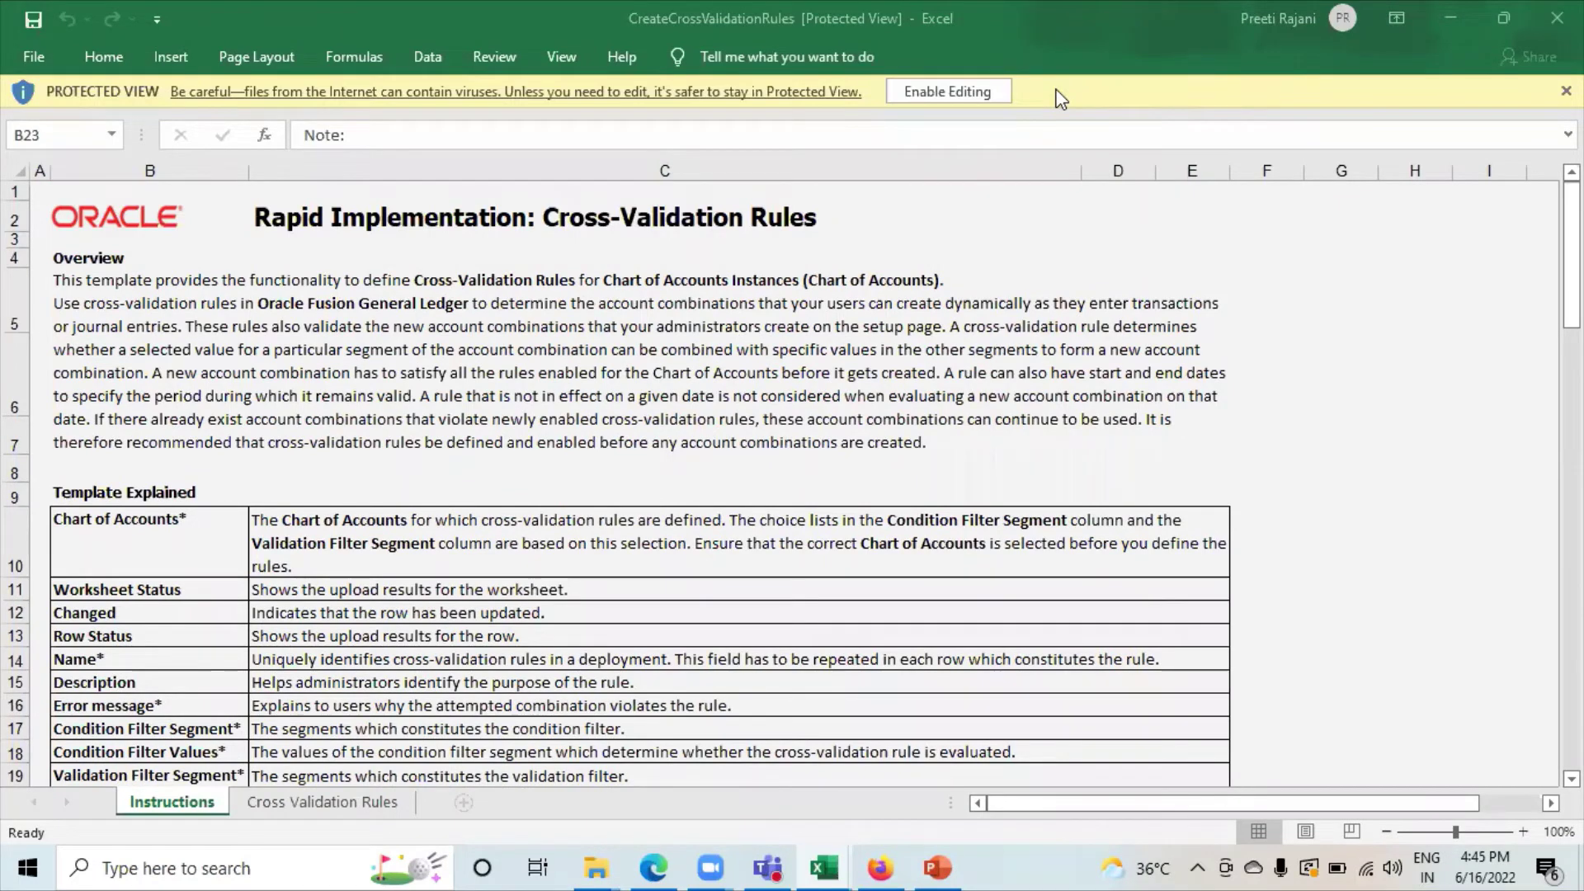
Enable editing of the template, agree to connect, and sign in to Oracle with the user's credentials.
left_click(940, 95)
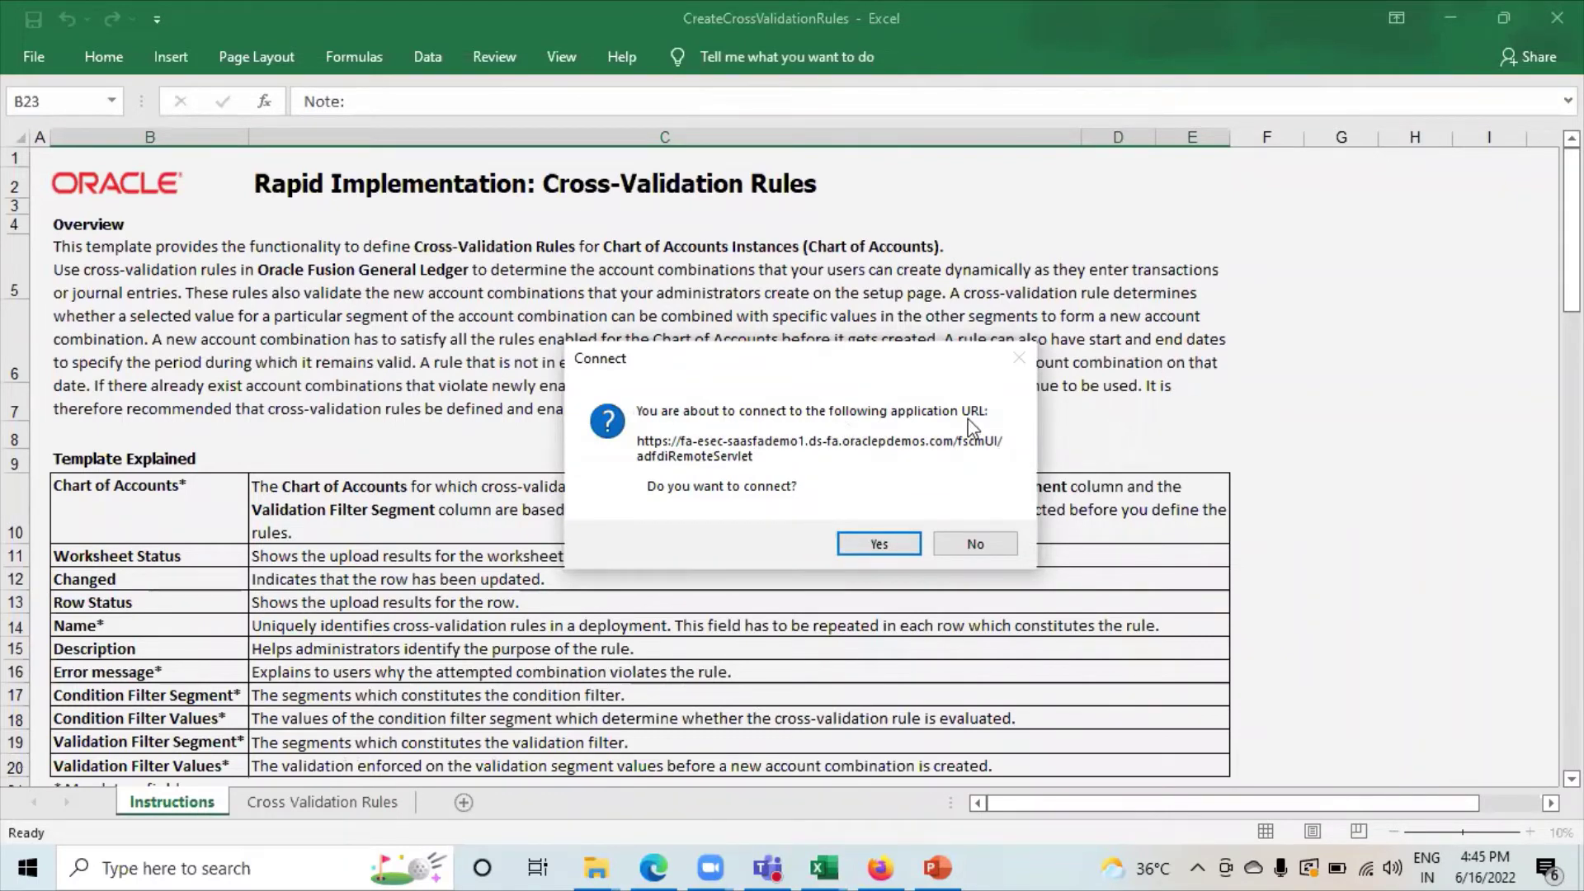
left_click(877, 543)
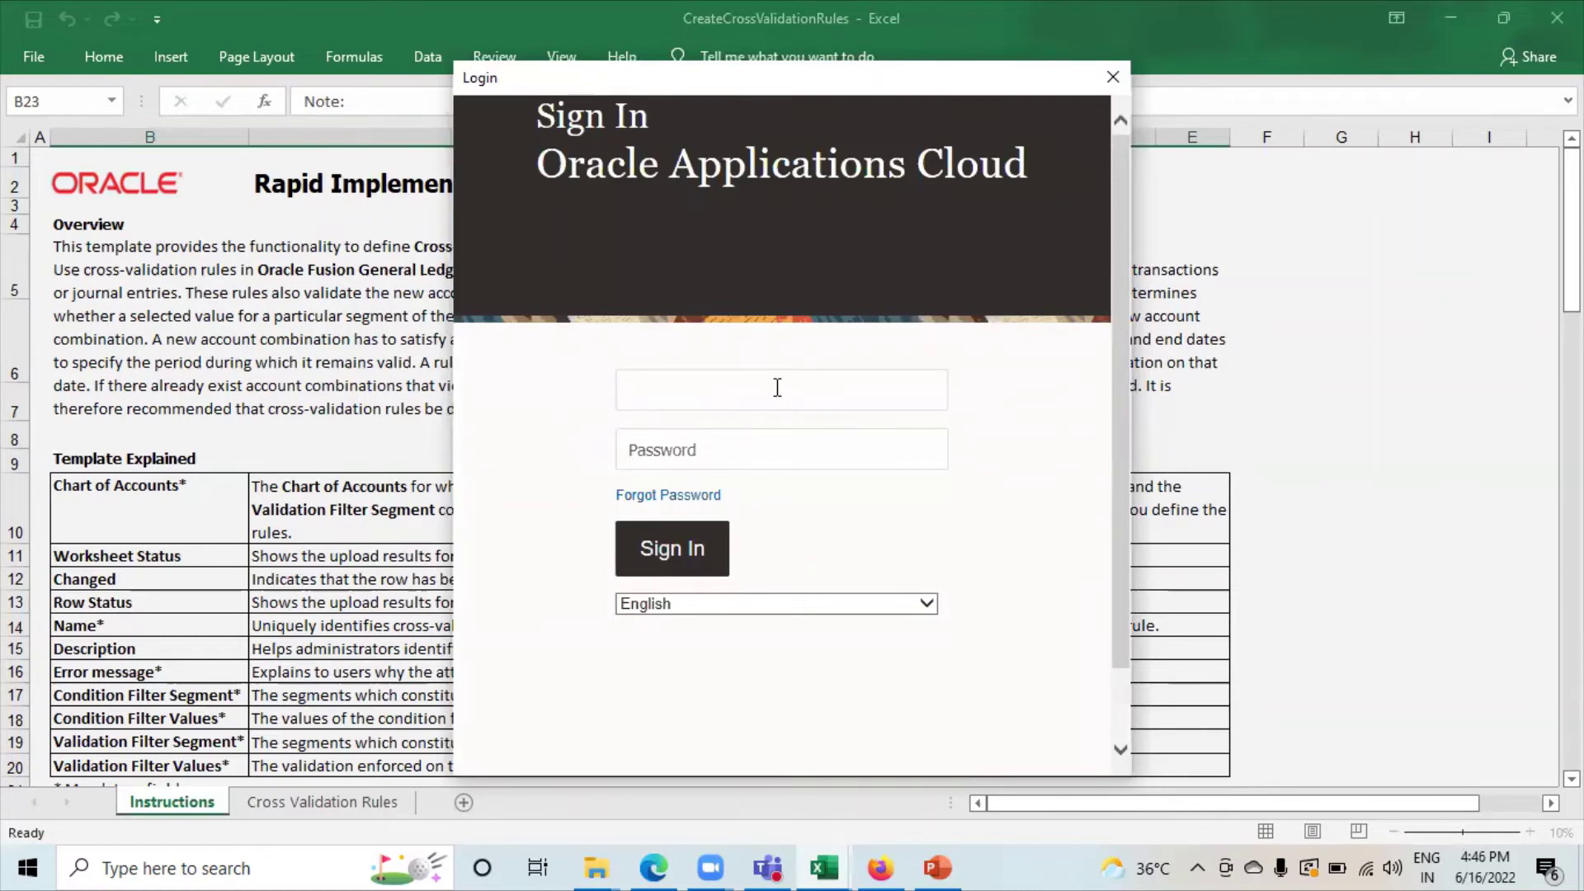
type("WEST0491")
key("Tab")
key("Caps_Lock")
type("********")
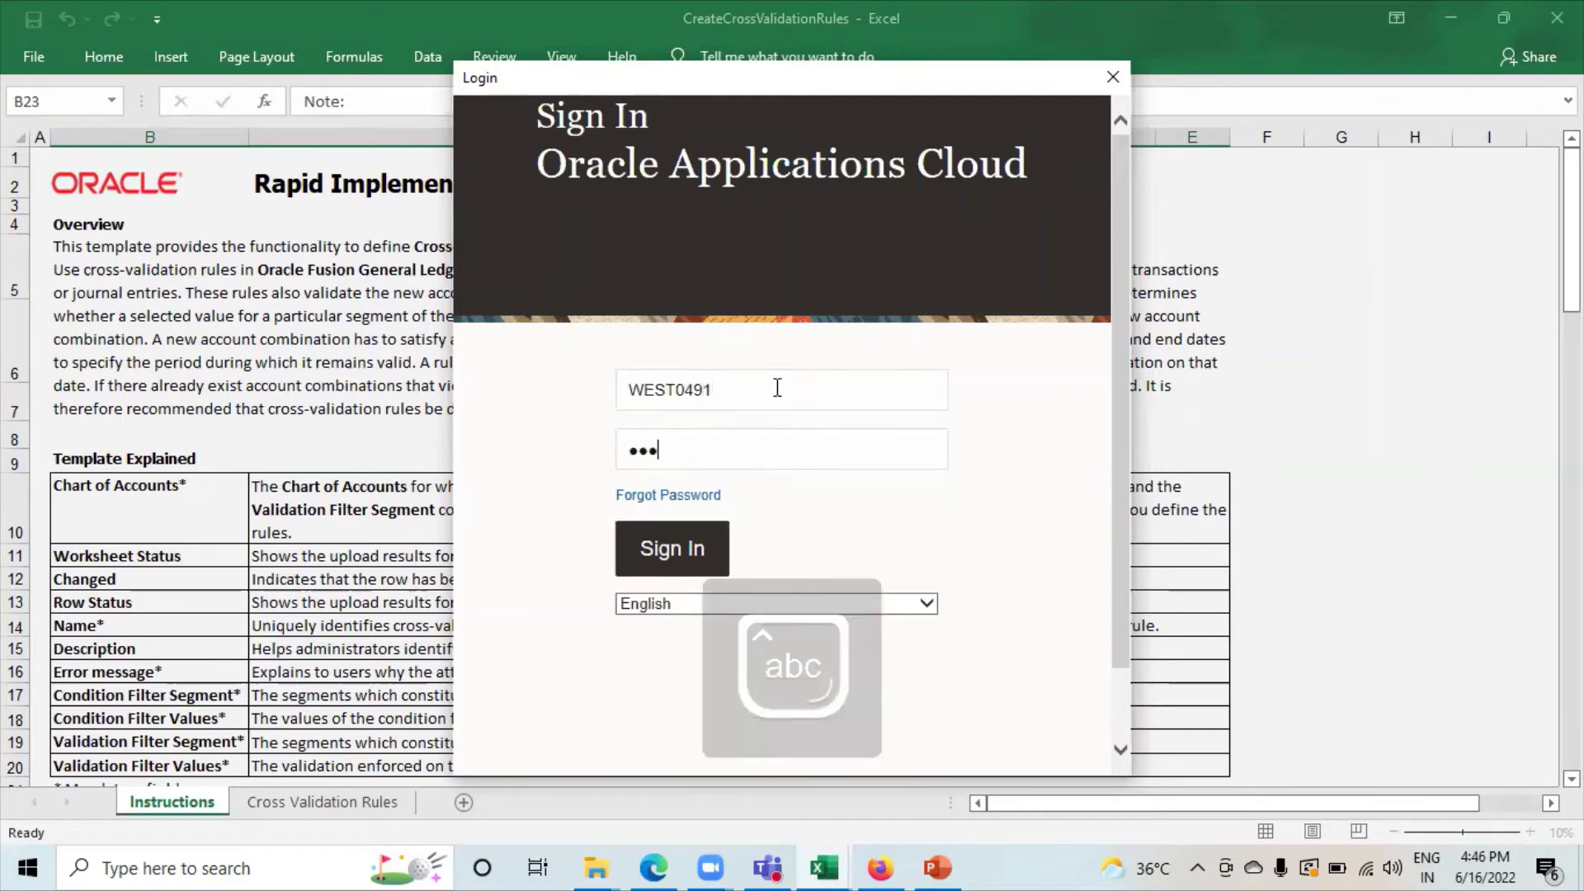
type("*")
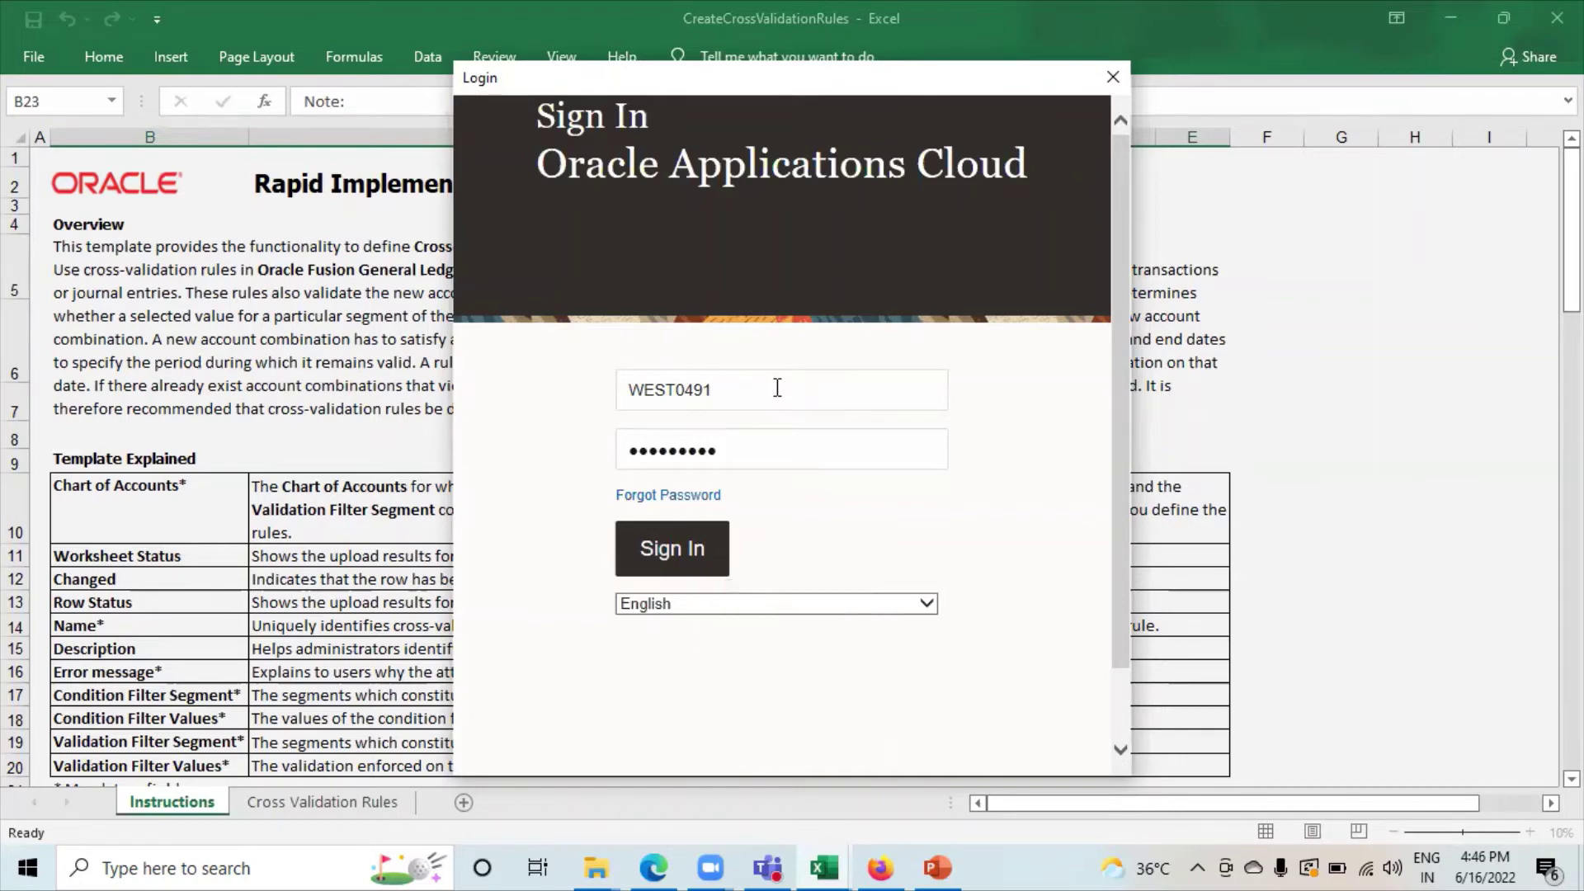
key("Return")
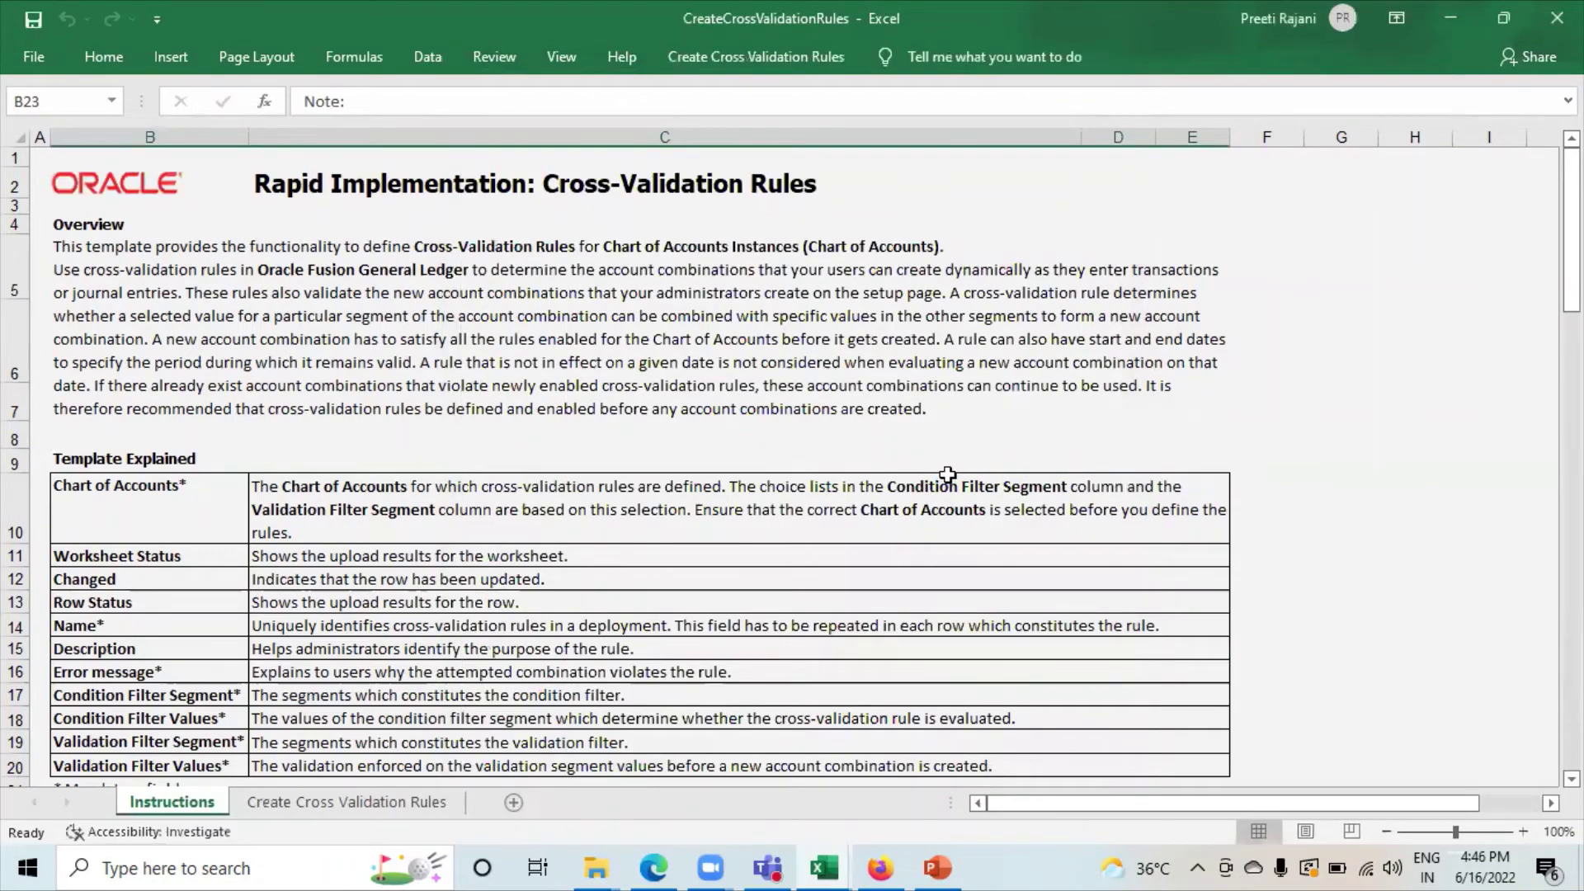
Switch to the Create Cross Validation Rules sheet and let its data download from the server.
scroll(360, 749, "down", 2)
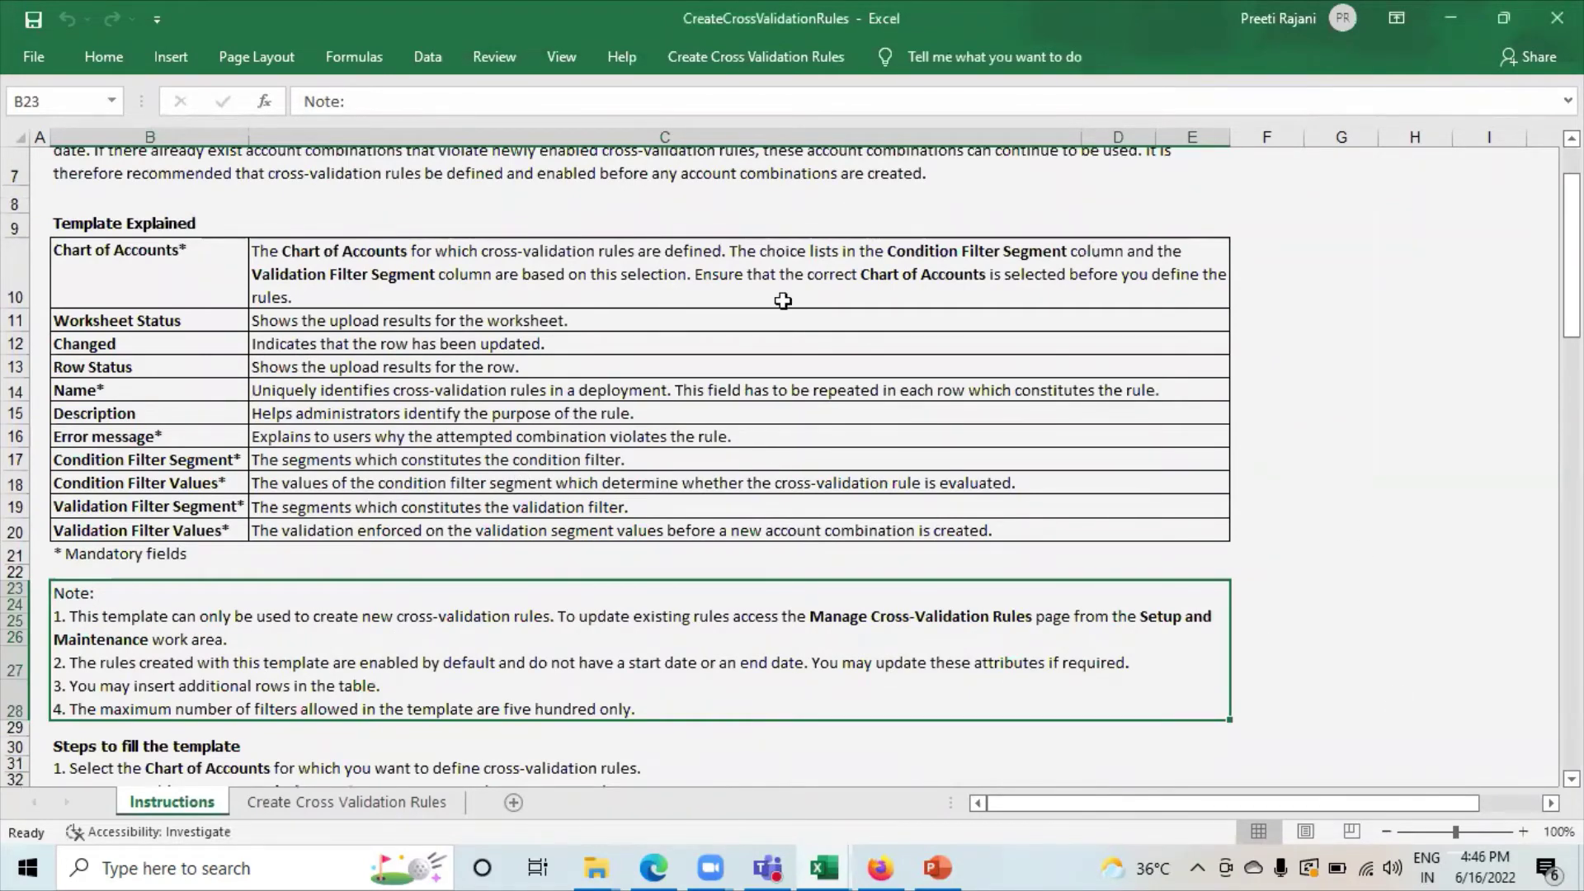
scroll(245, 421, "down", 7)
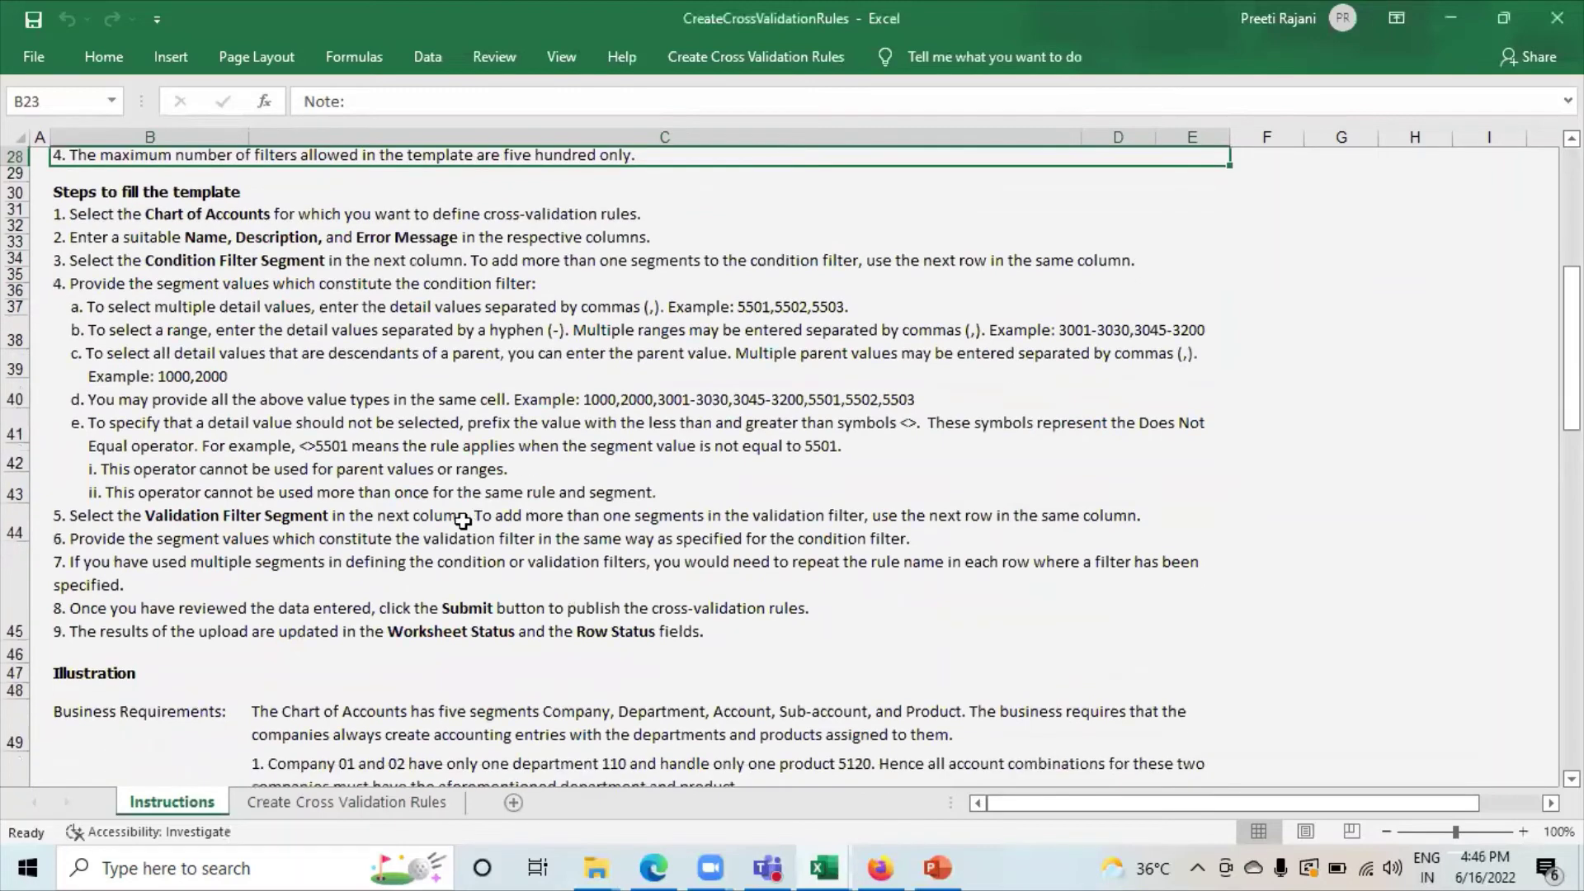
scroll(463, 521, "down", 6)
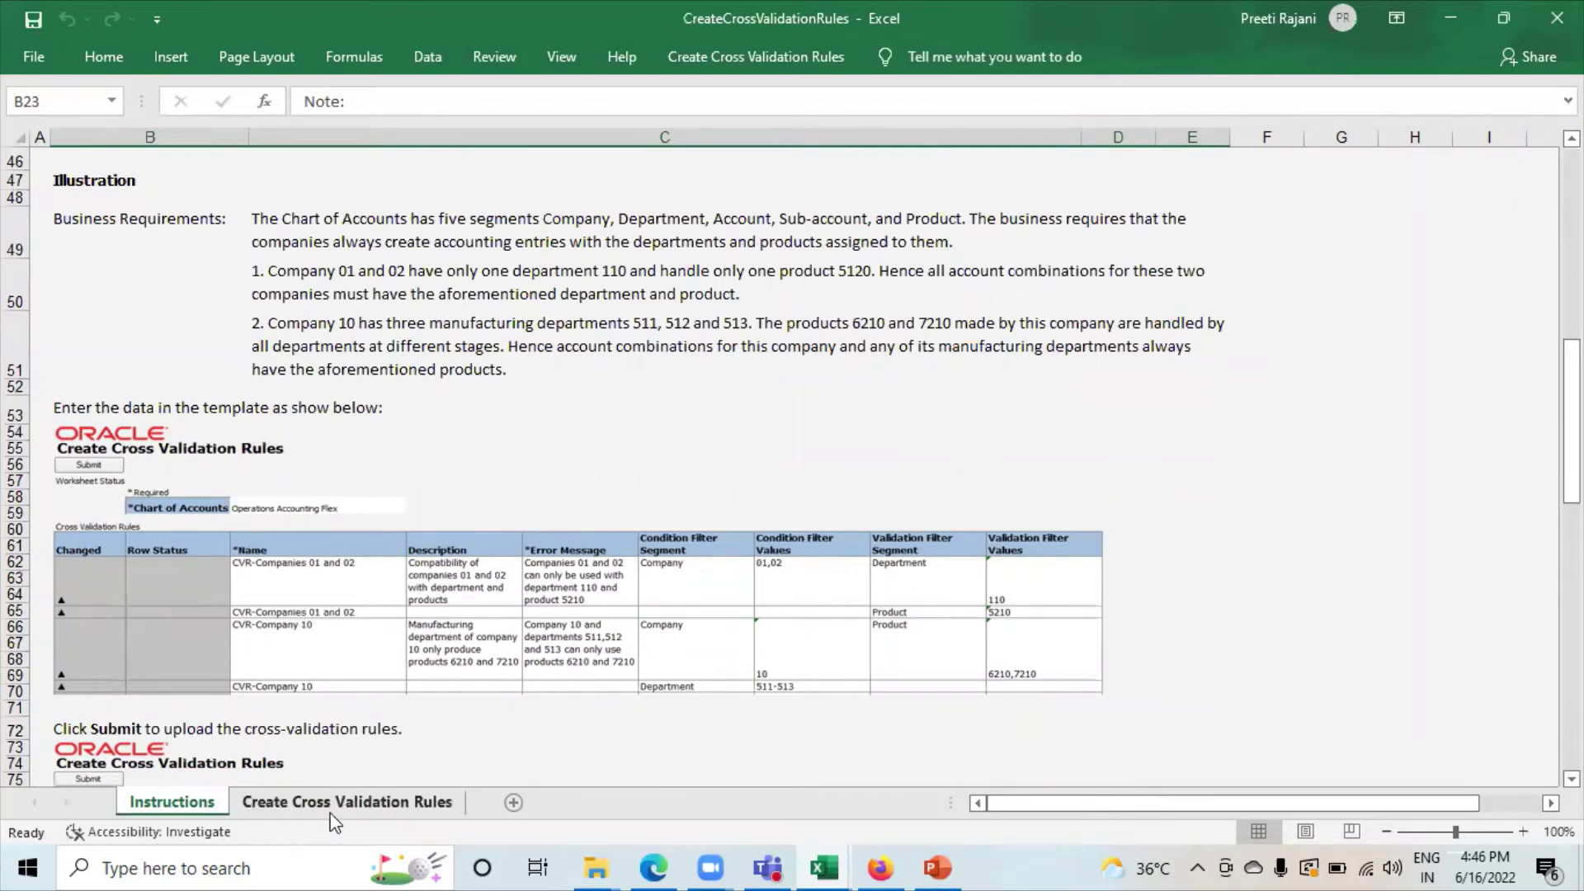
left_click(334, 801)
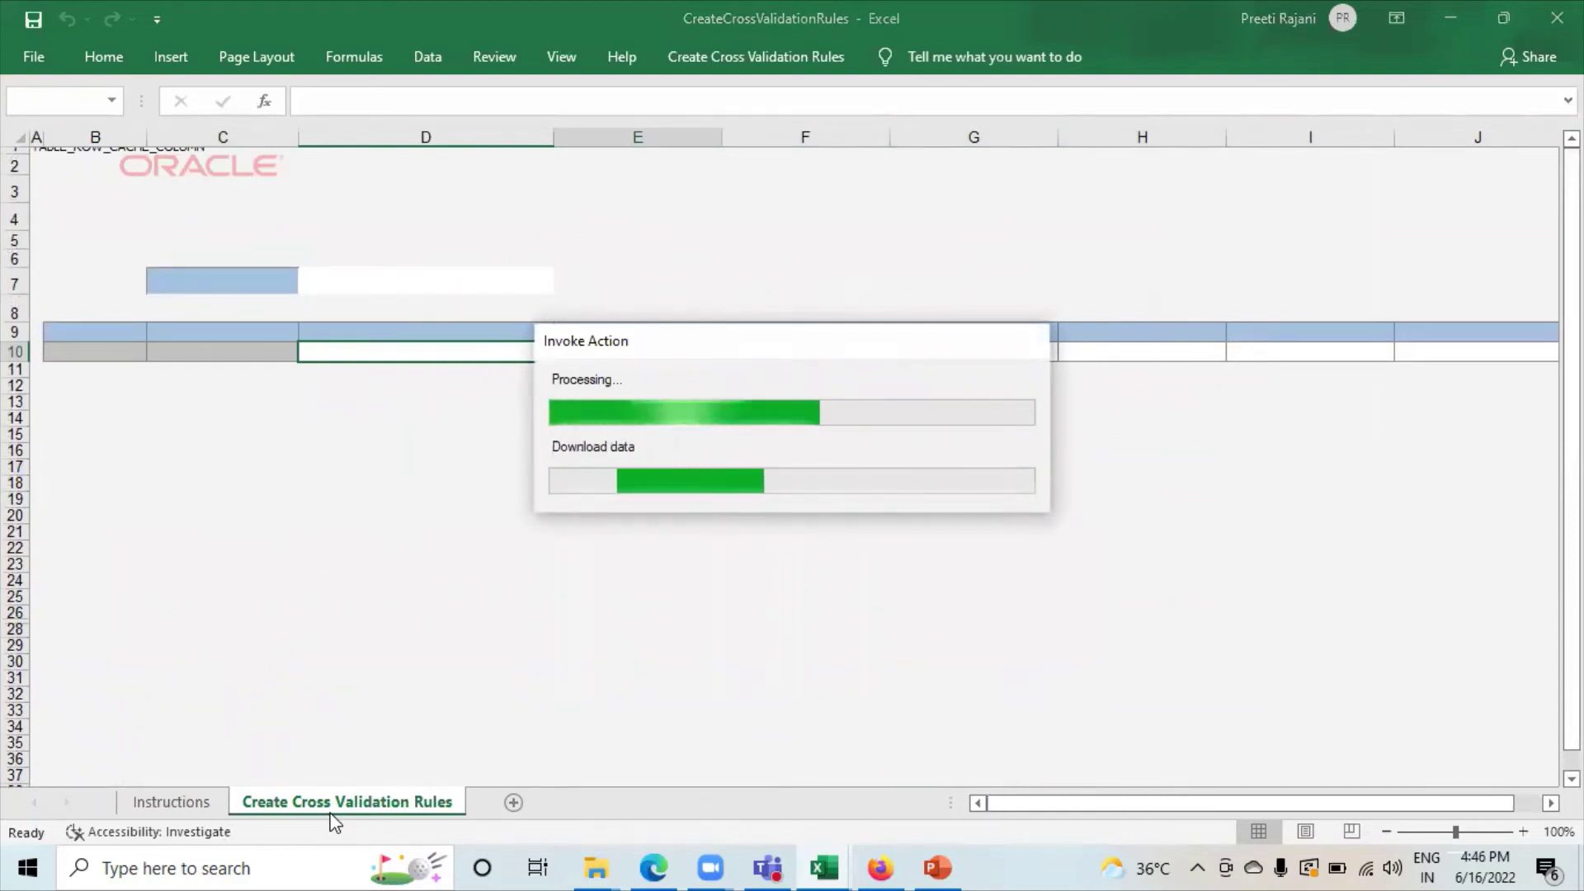
Pick New Life Ledger as the Chart of Accounts in E7 and begin rule name 'CVR1-CC-' in E11.
left_click(486, 287)
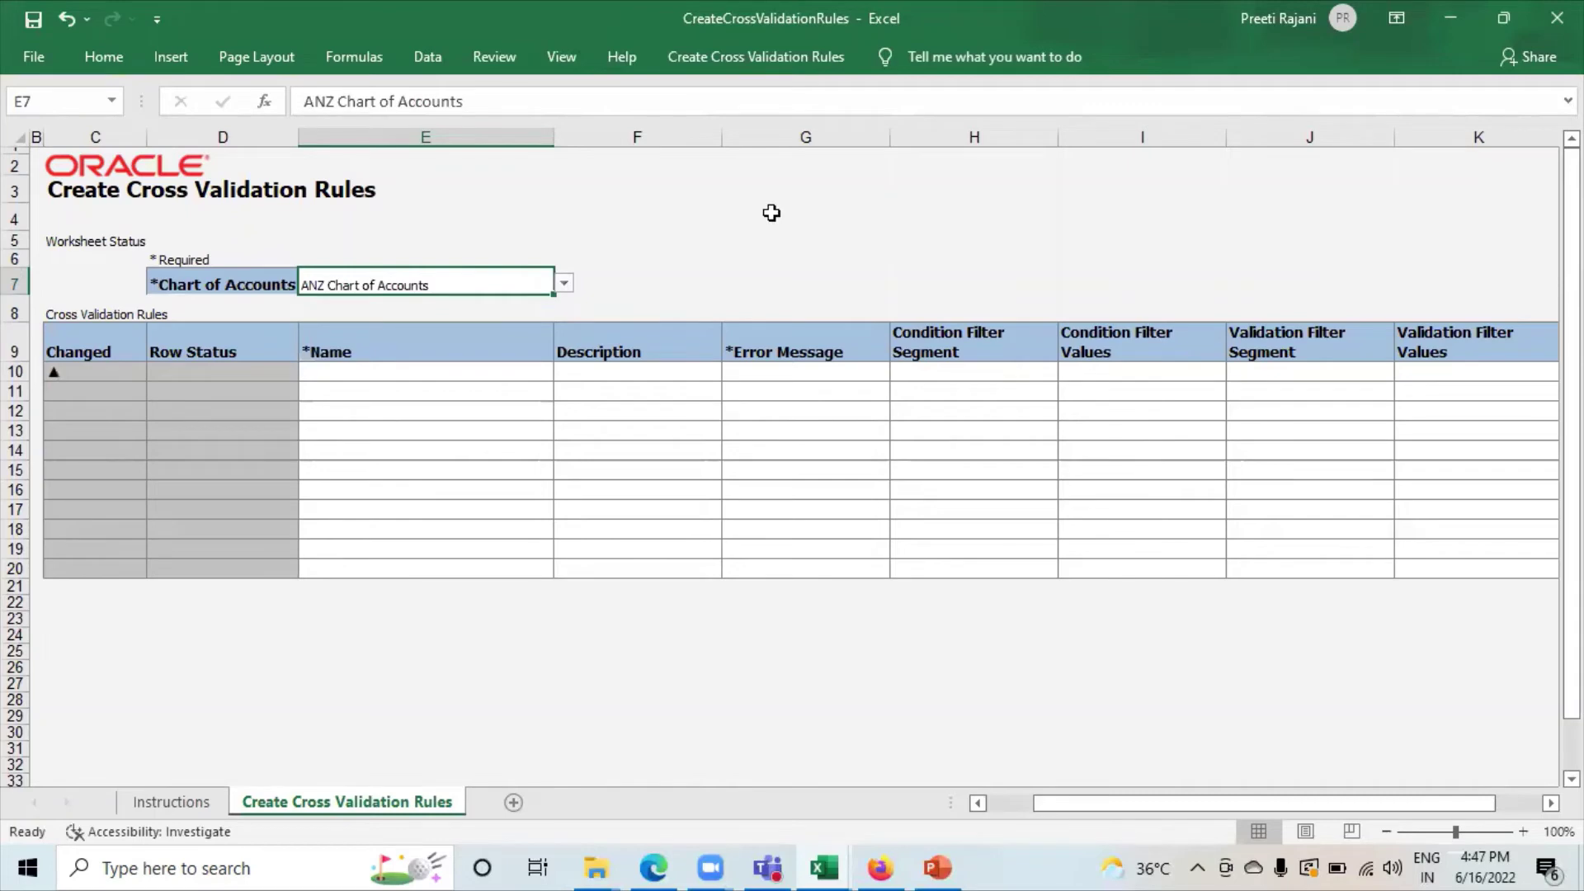
left_click(559, 261)
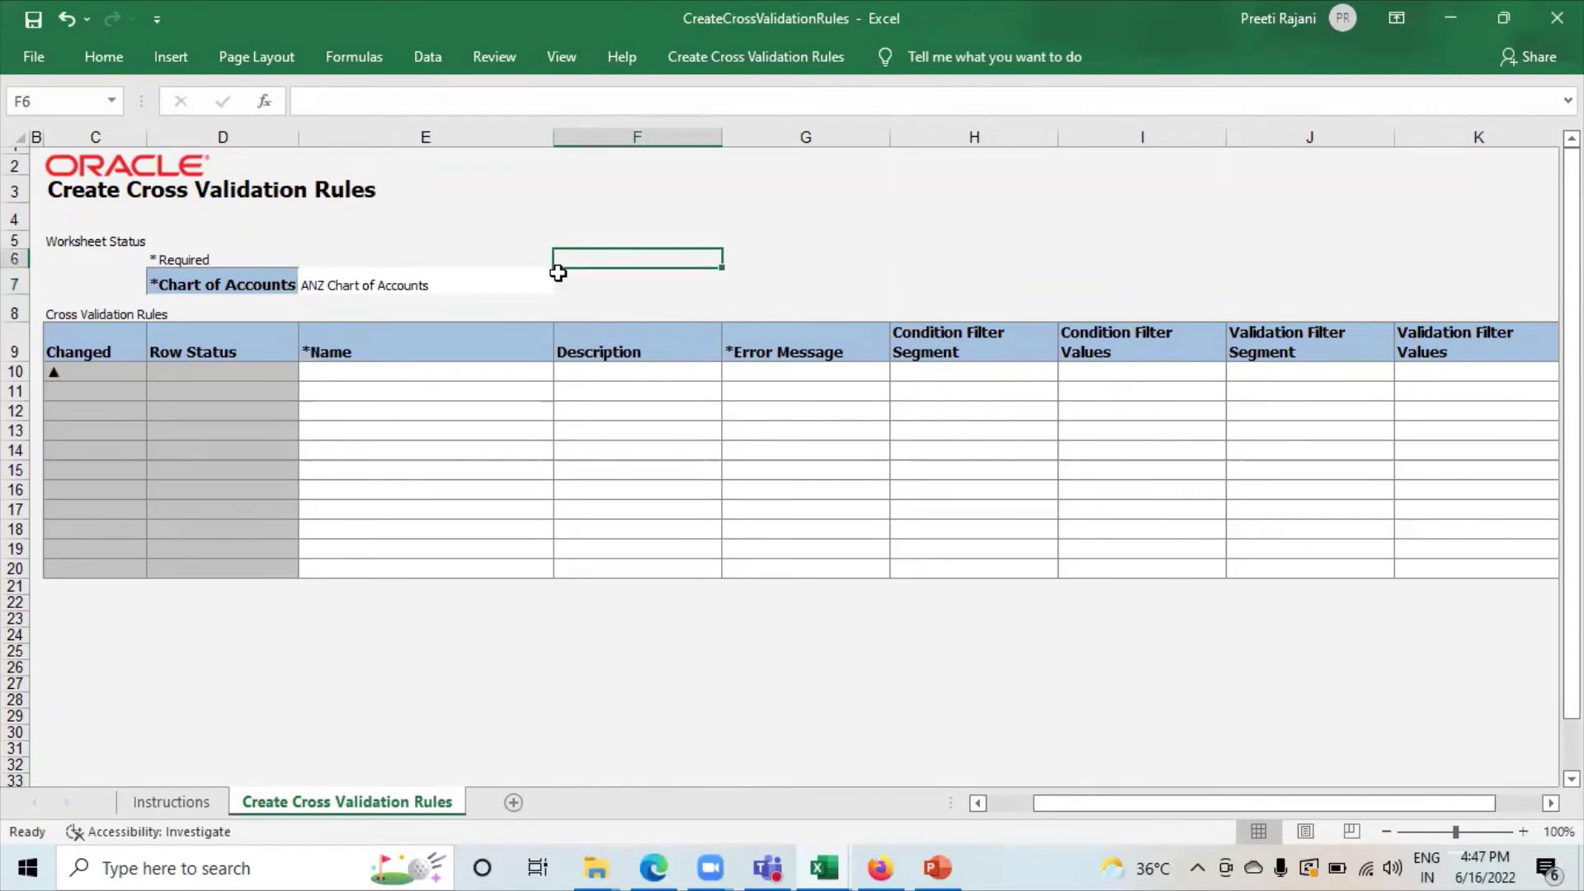
left_click(508, 280)
left_click(564, 284)
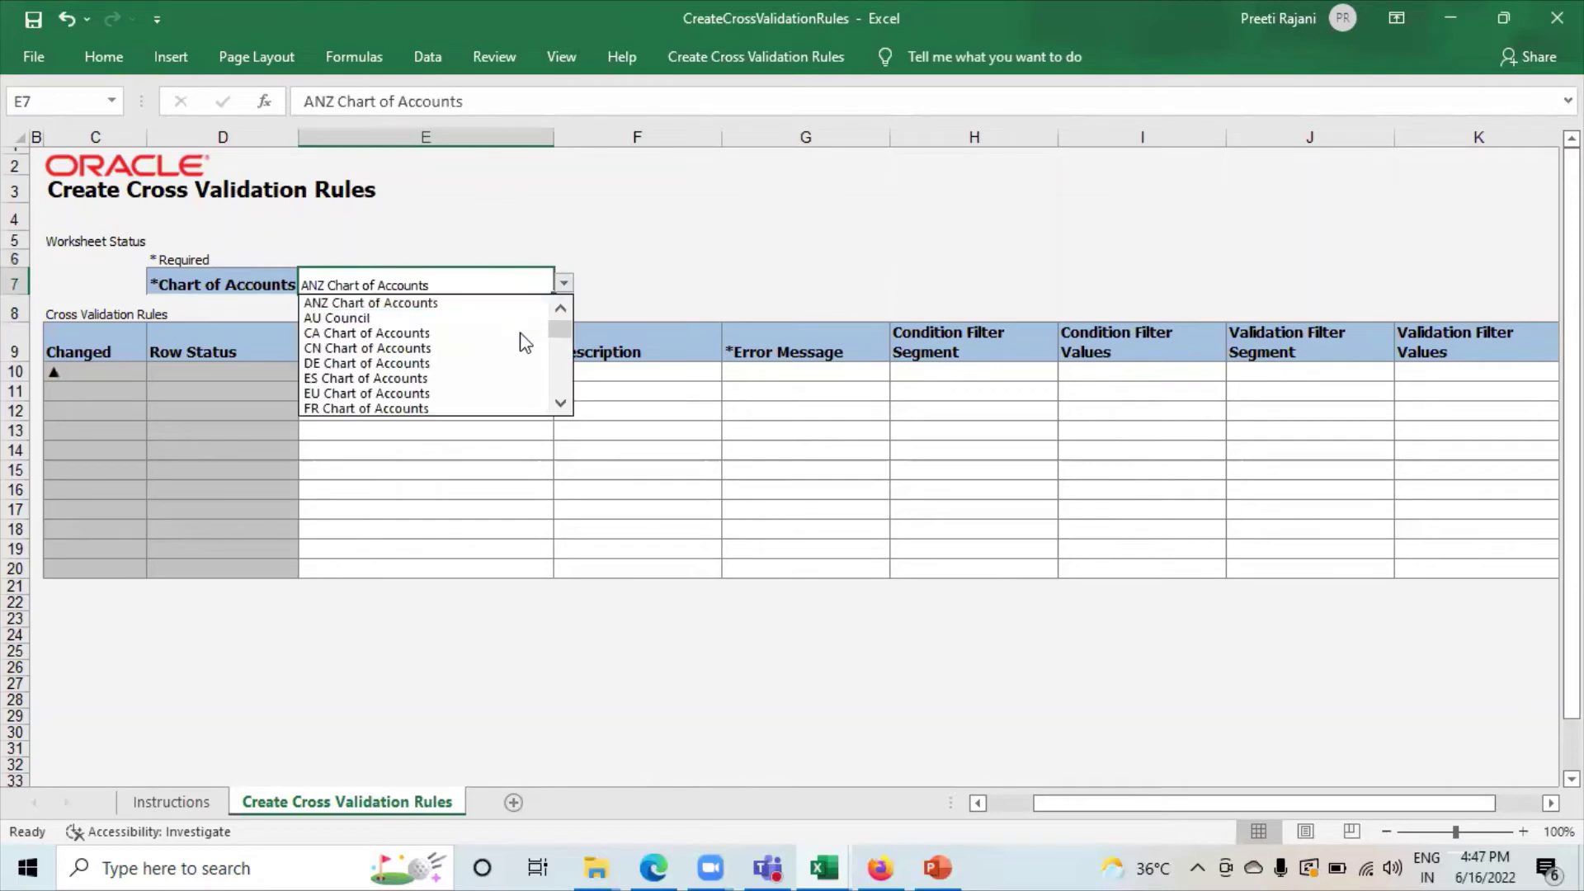
left_click(560, 403)
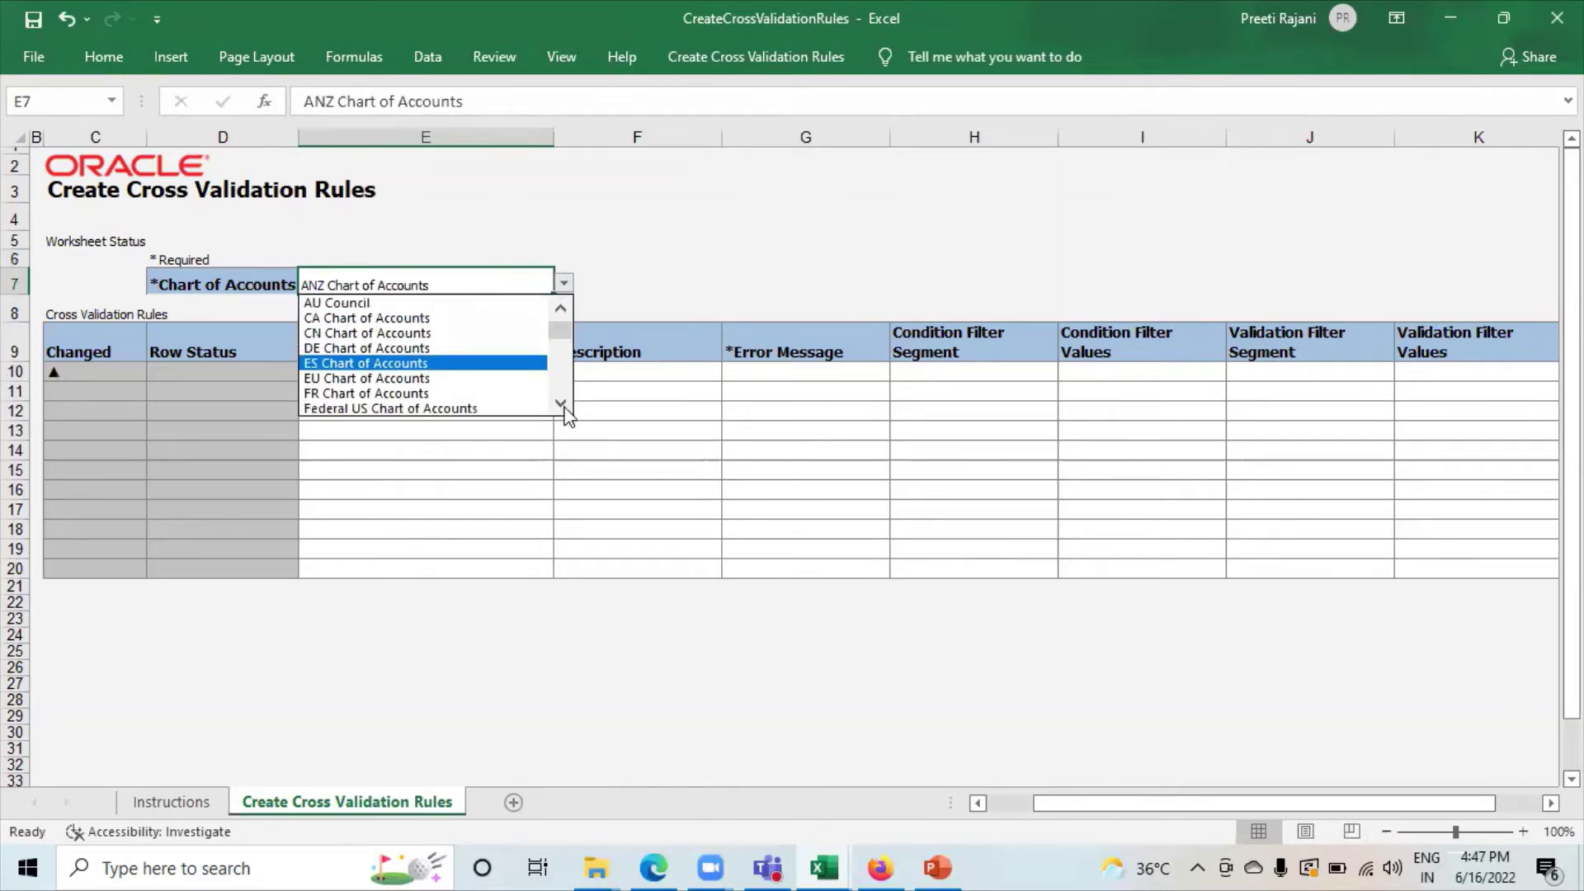
left_click(561, 405)
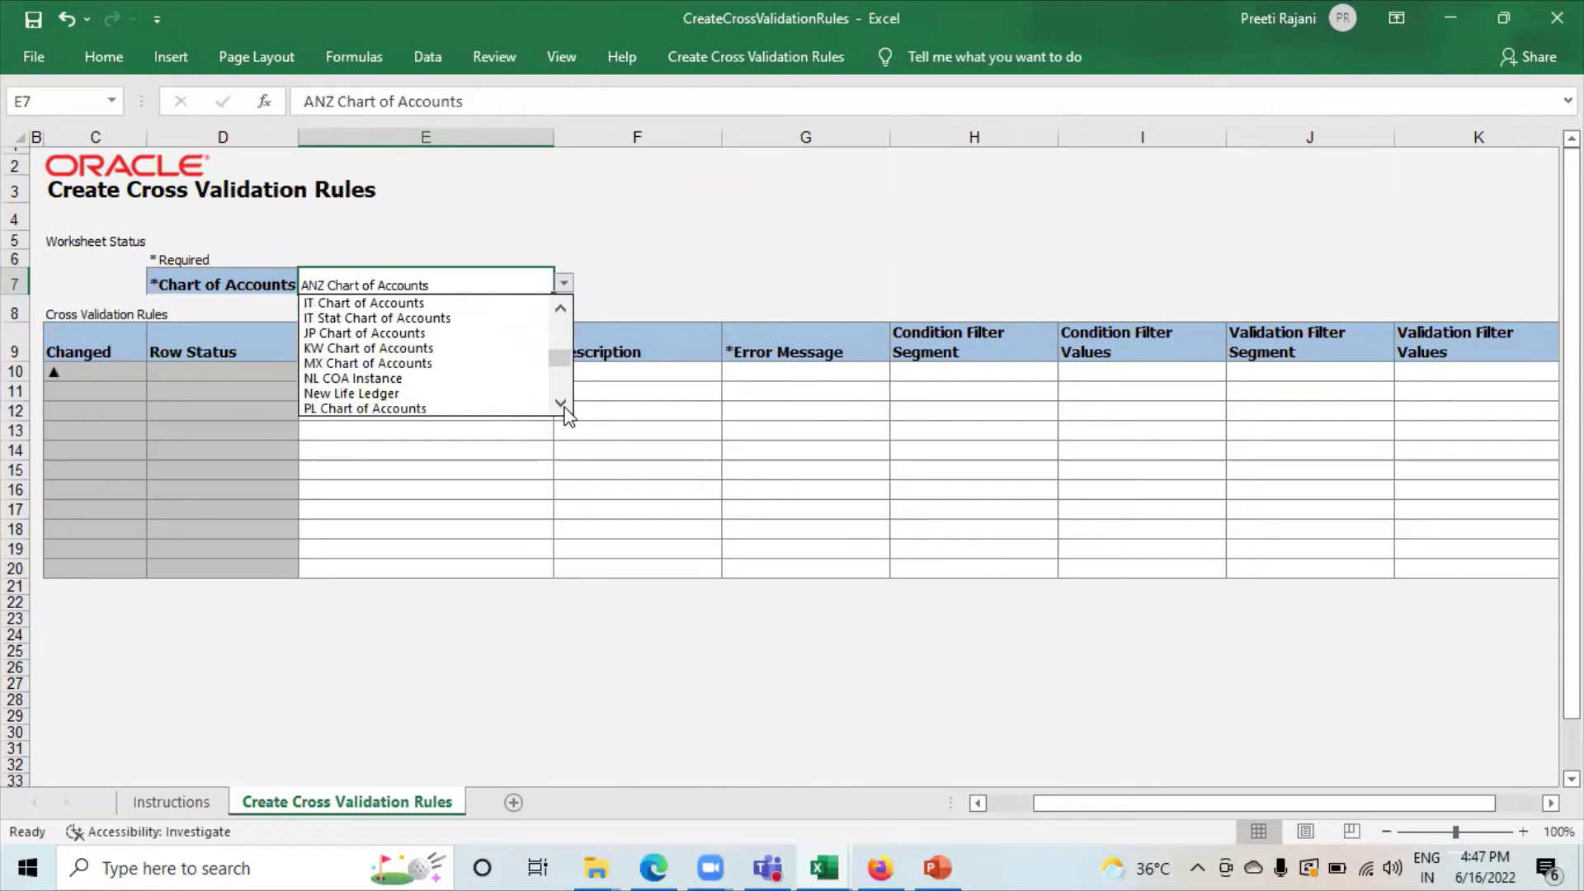
left_click(373, 394)
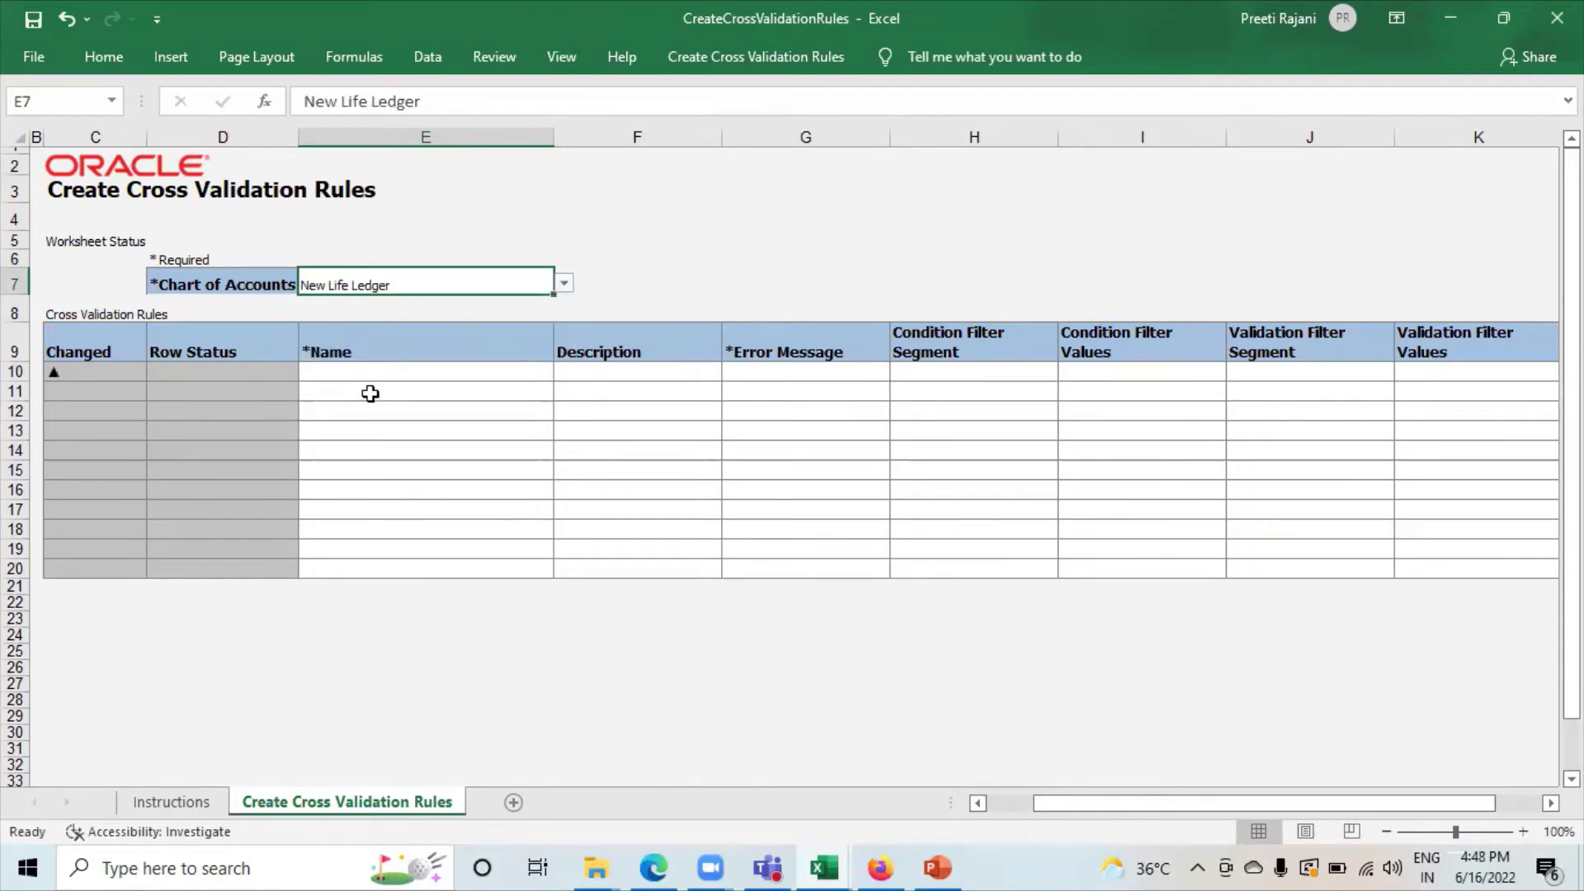
left_click(371, 394)
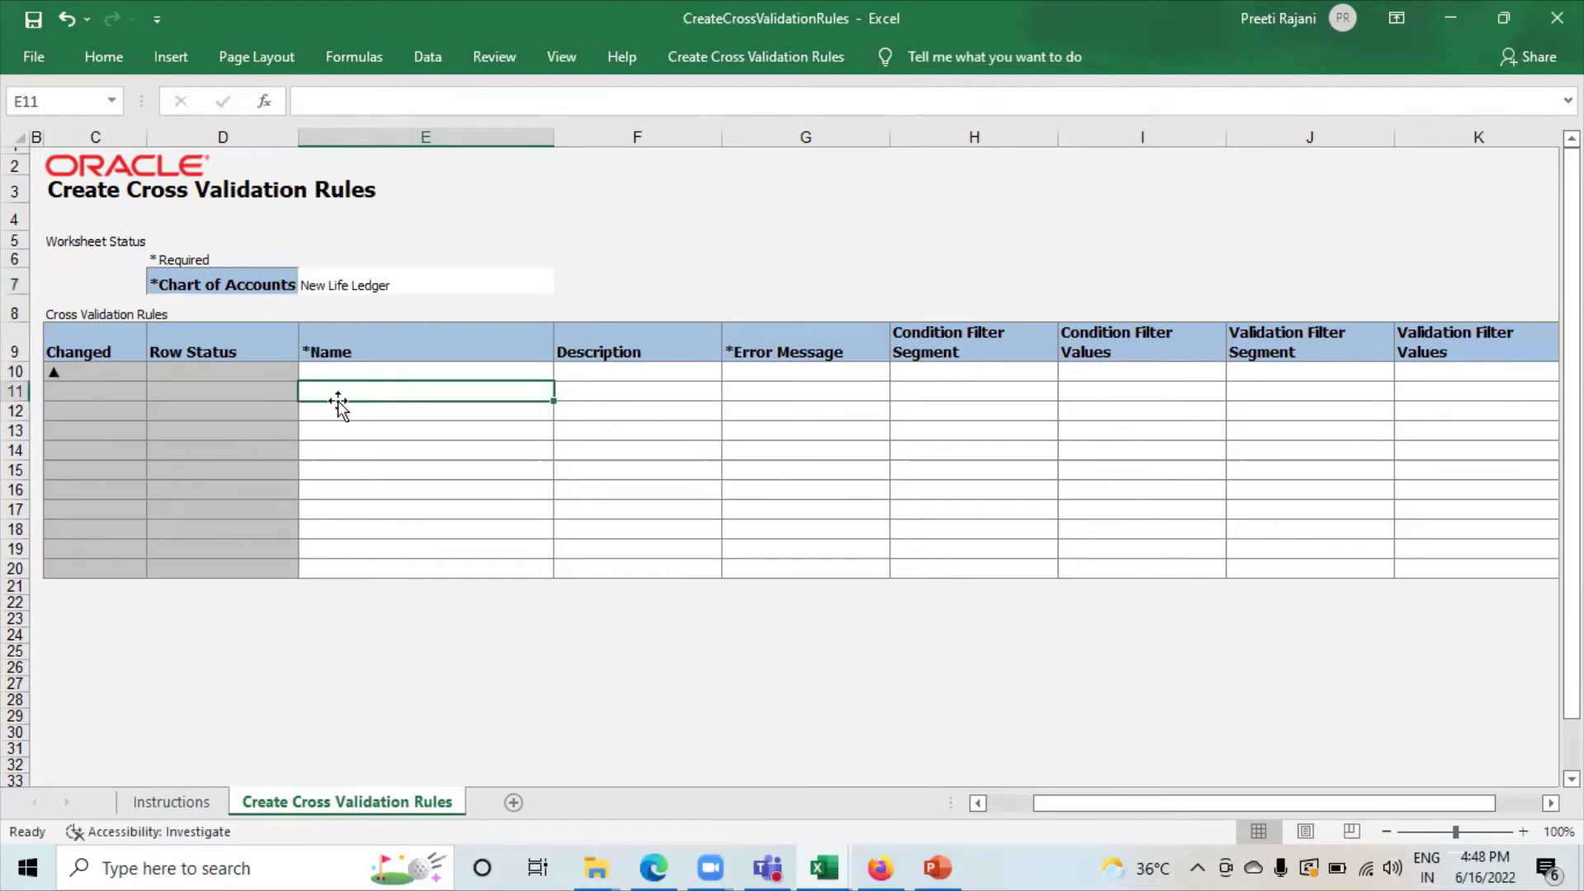
type("CVR")
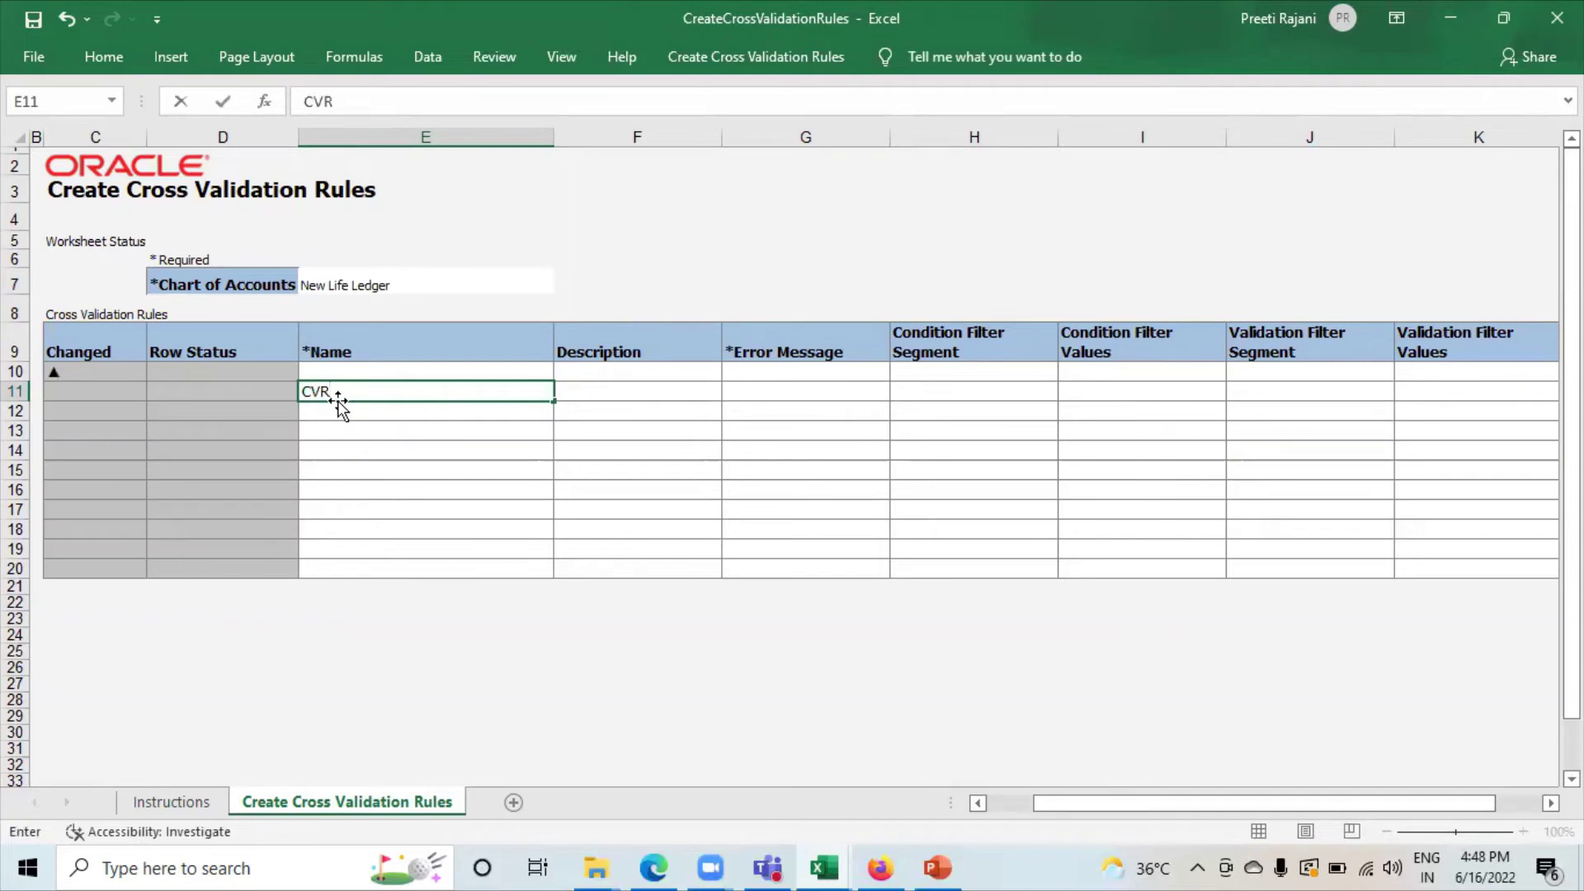
type("1-CC-")
Finish the name CVR1-CC-BS and describe it as allowing Cost center "000" for Balance Sheet Accounts.
type("BS")
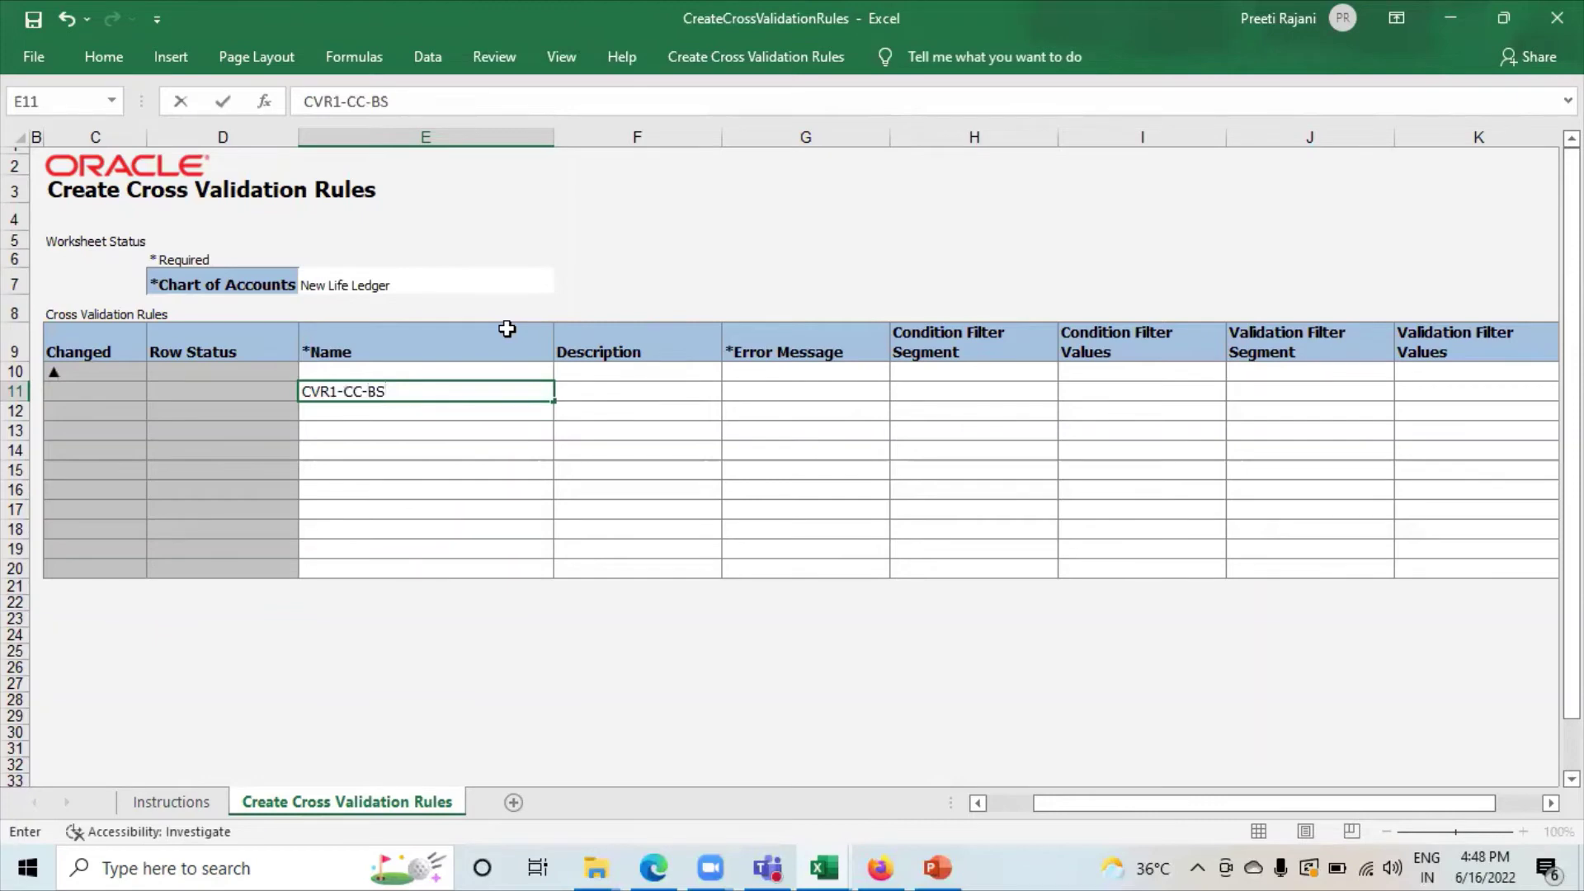
left_click(585, 389)
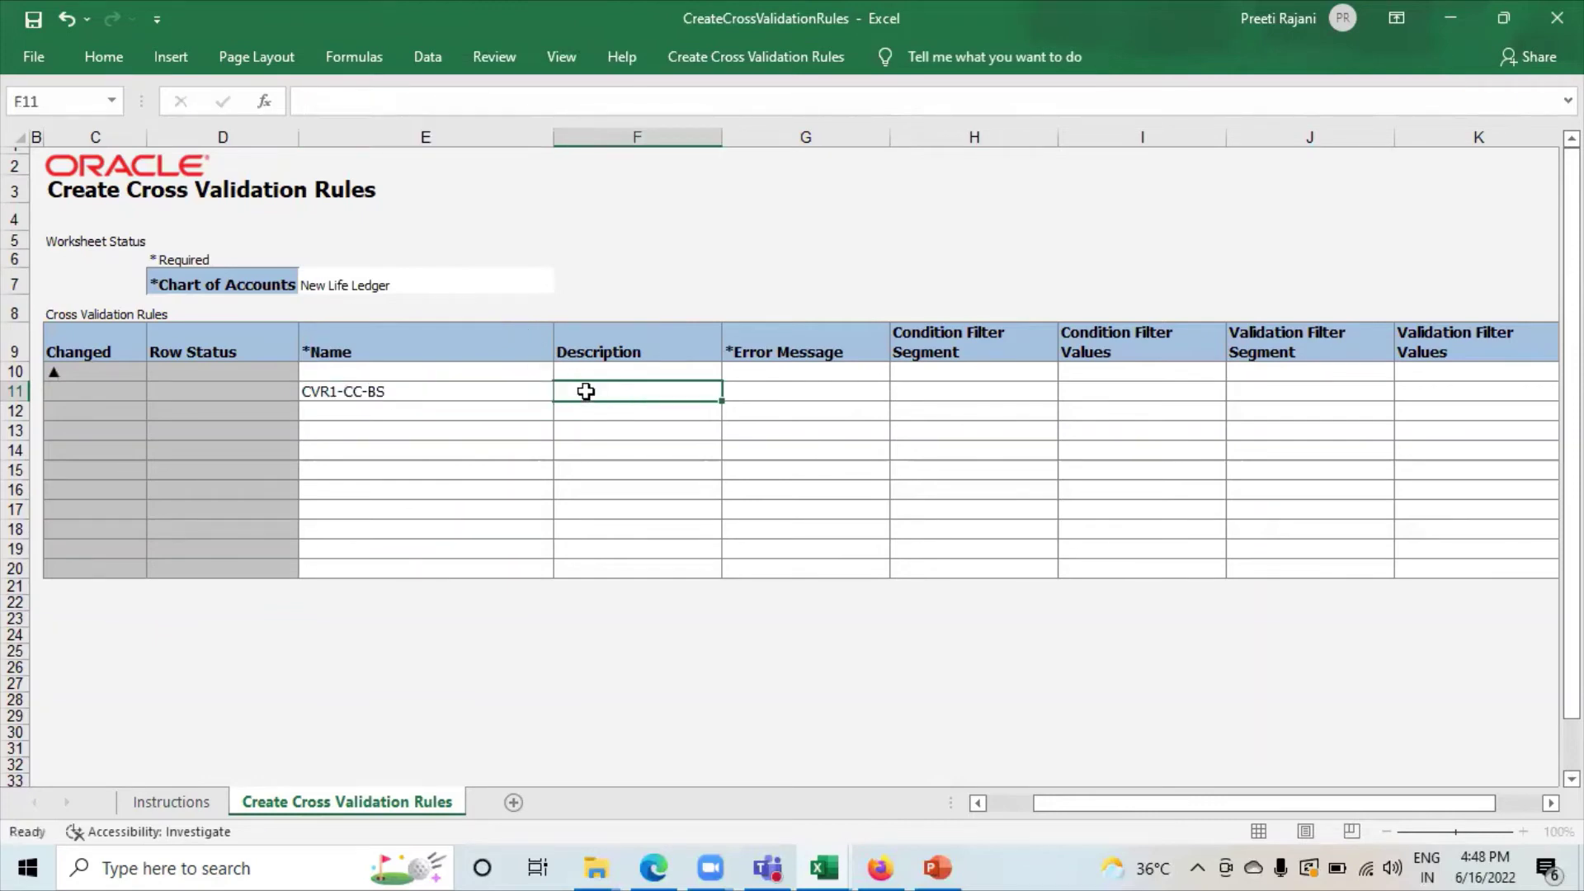
type("This")
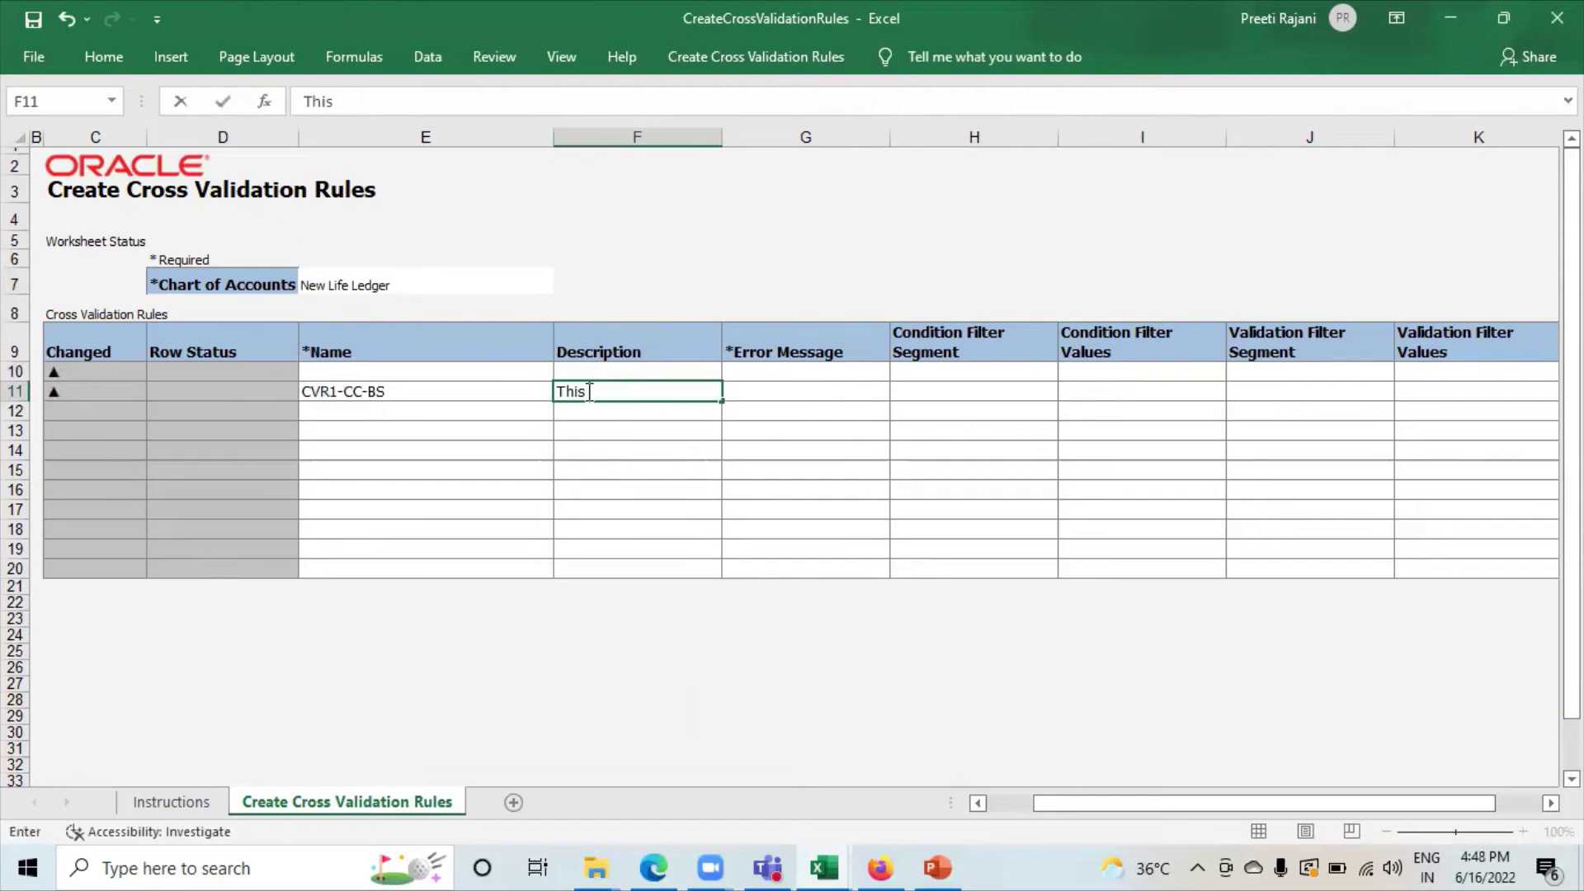
type(" rule allows ")
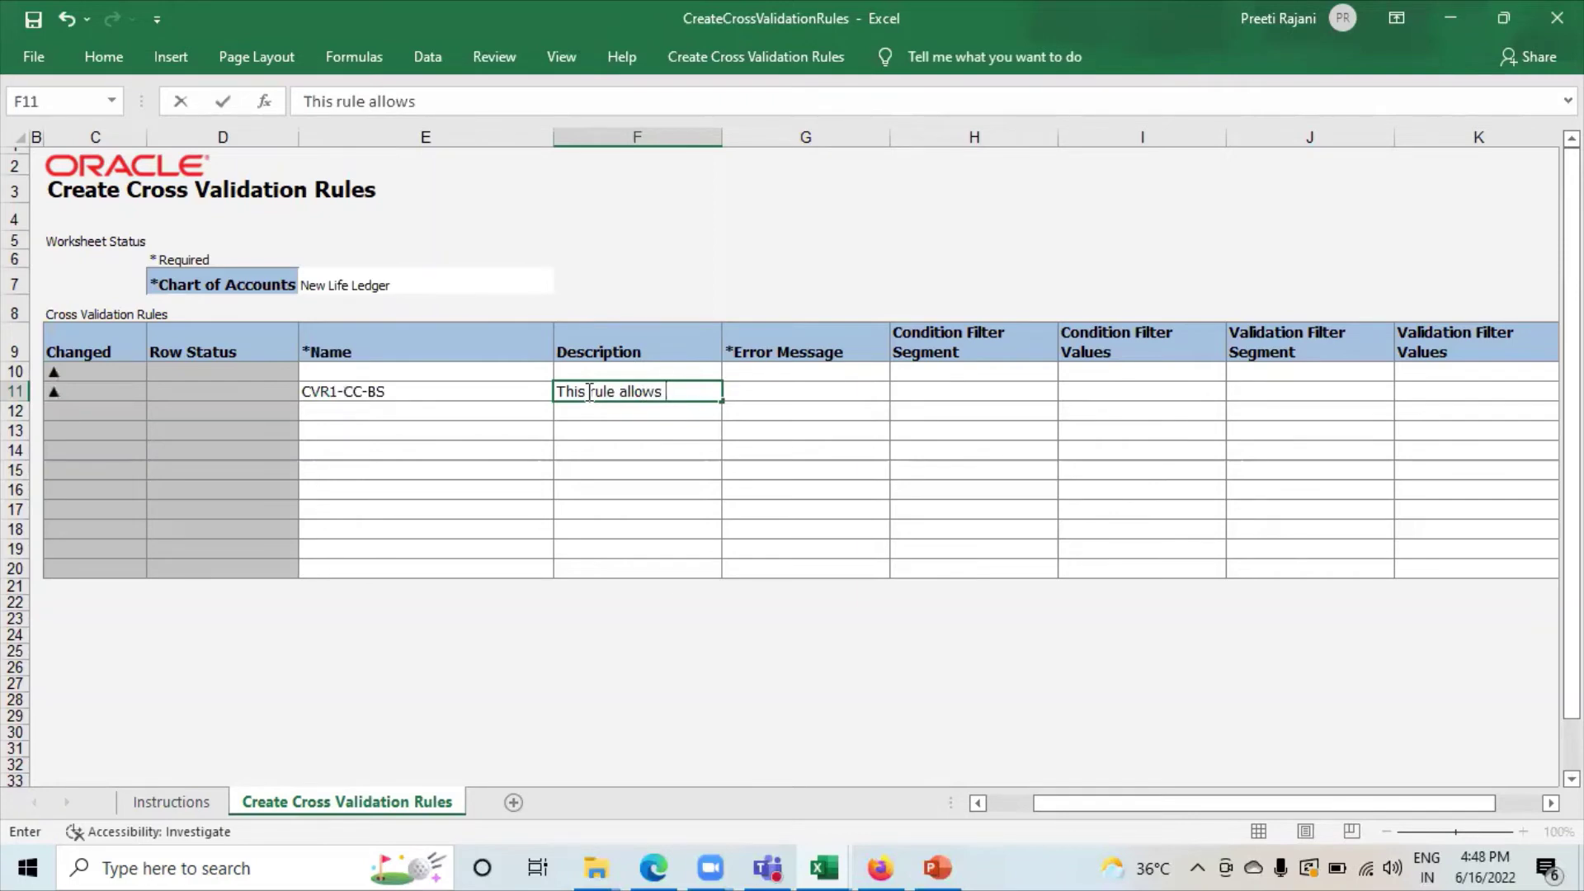
type("using Cost c")
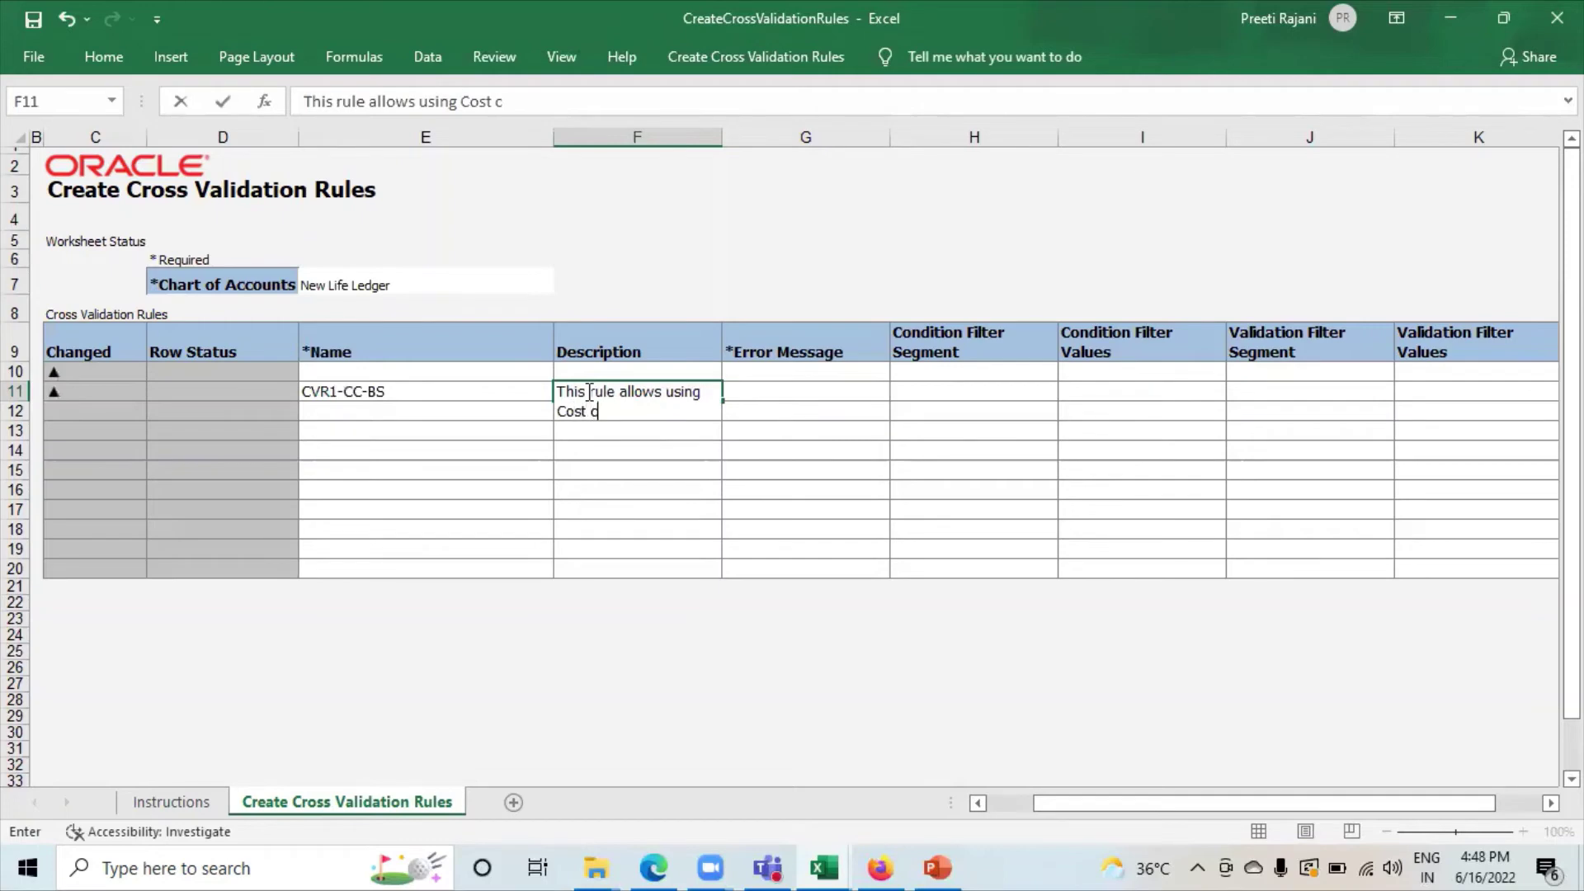
type("enter \"000")
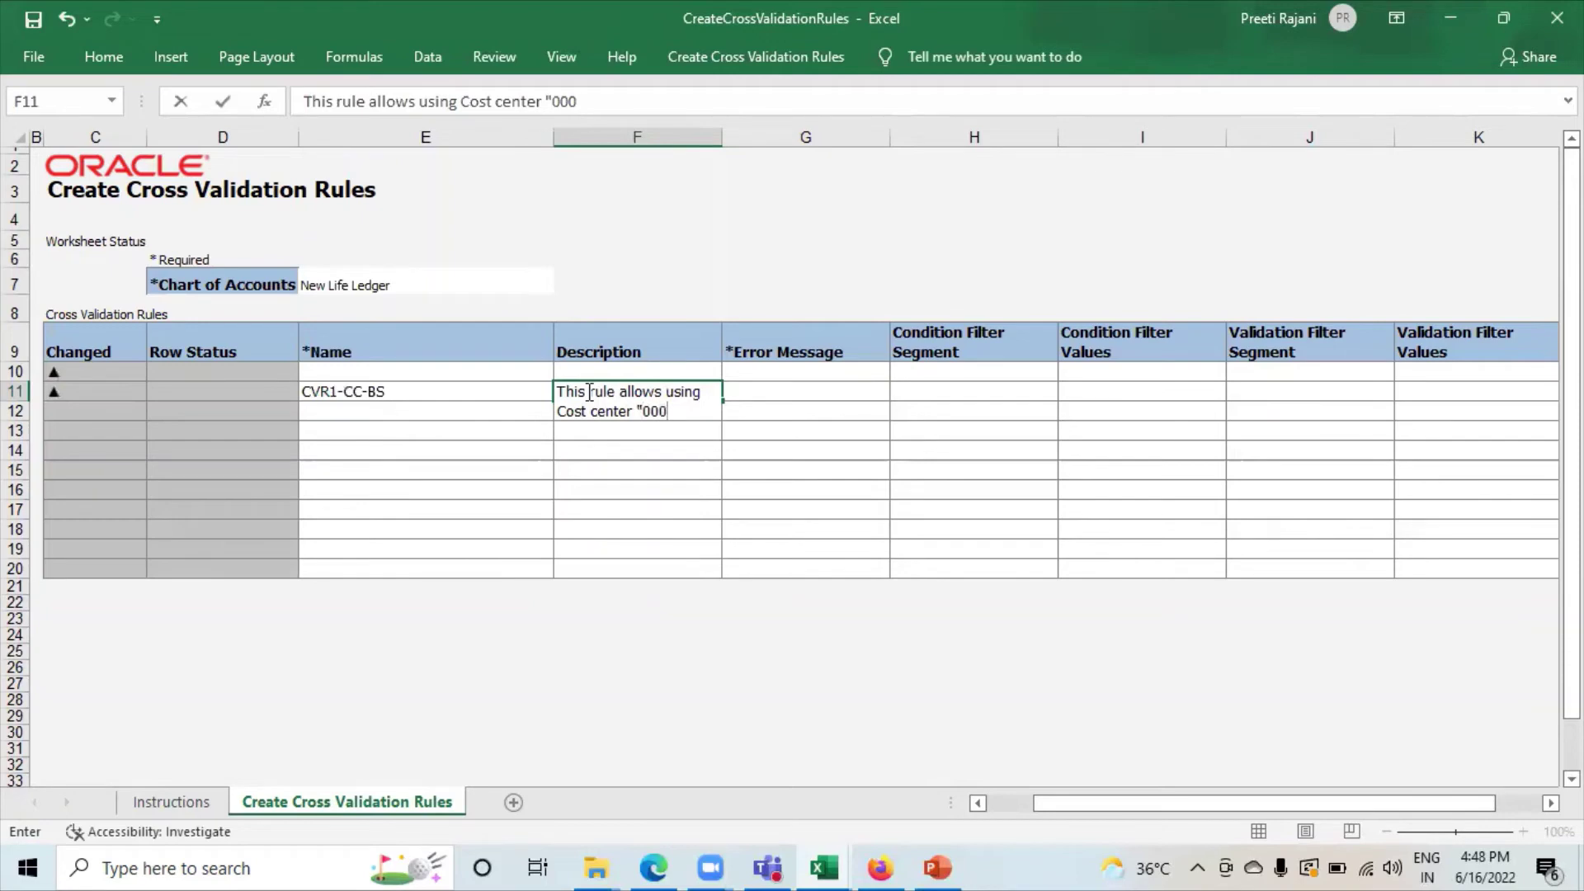
type("\" for Blan")
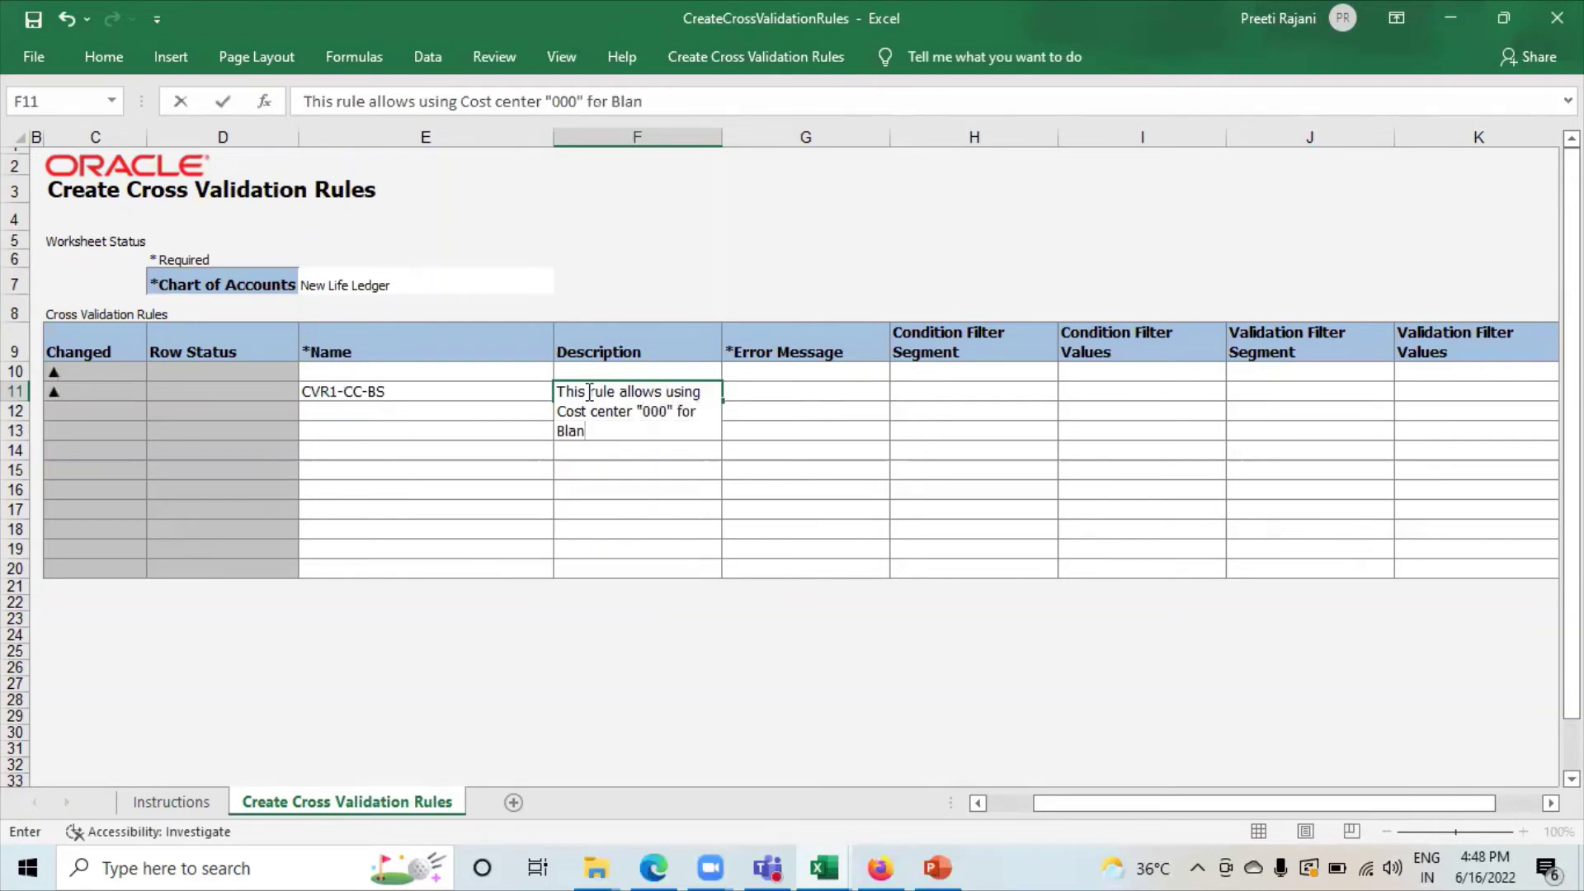
key("BackSpace")
key("BackSpace")
key("BackSpace")
type("a")
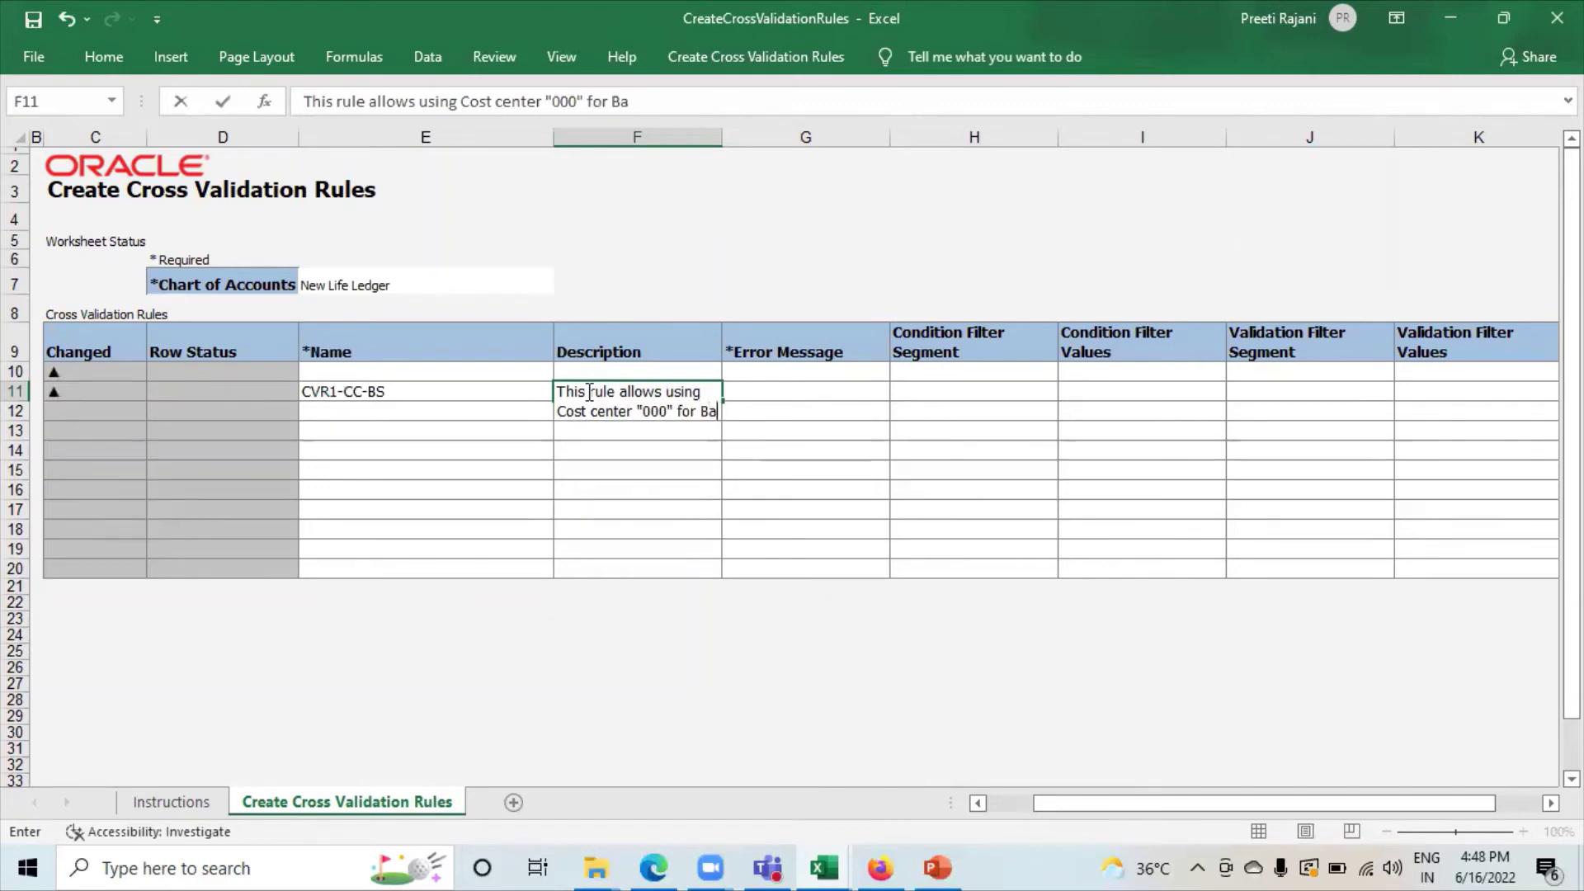
type("lace Sh")
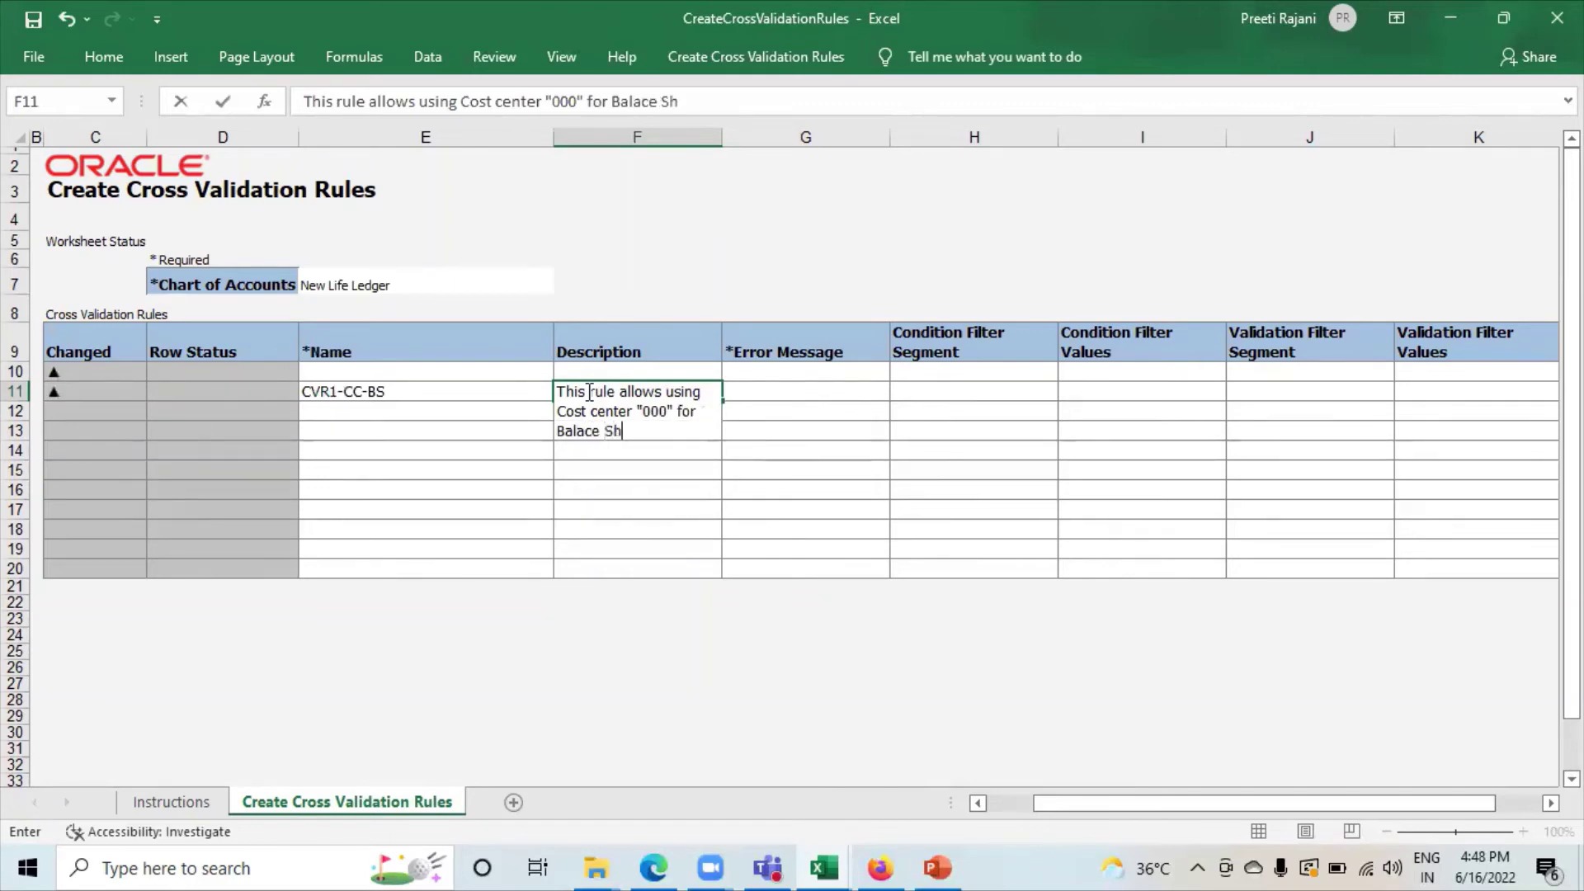
type("eet Accounts.")
Enter the error message 'You are not allowed to use Cost Center other than "000".' in G11.
left_click(767, 396)
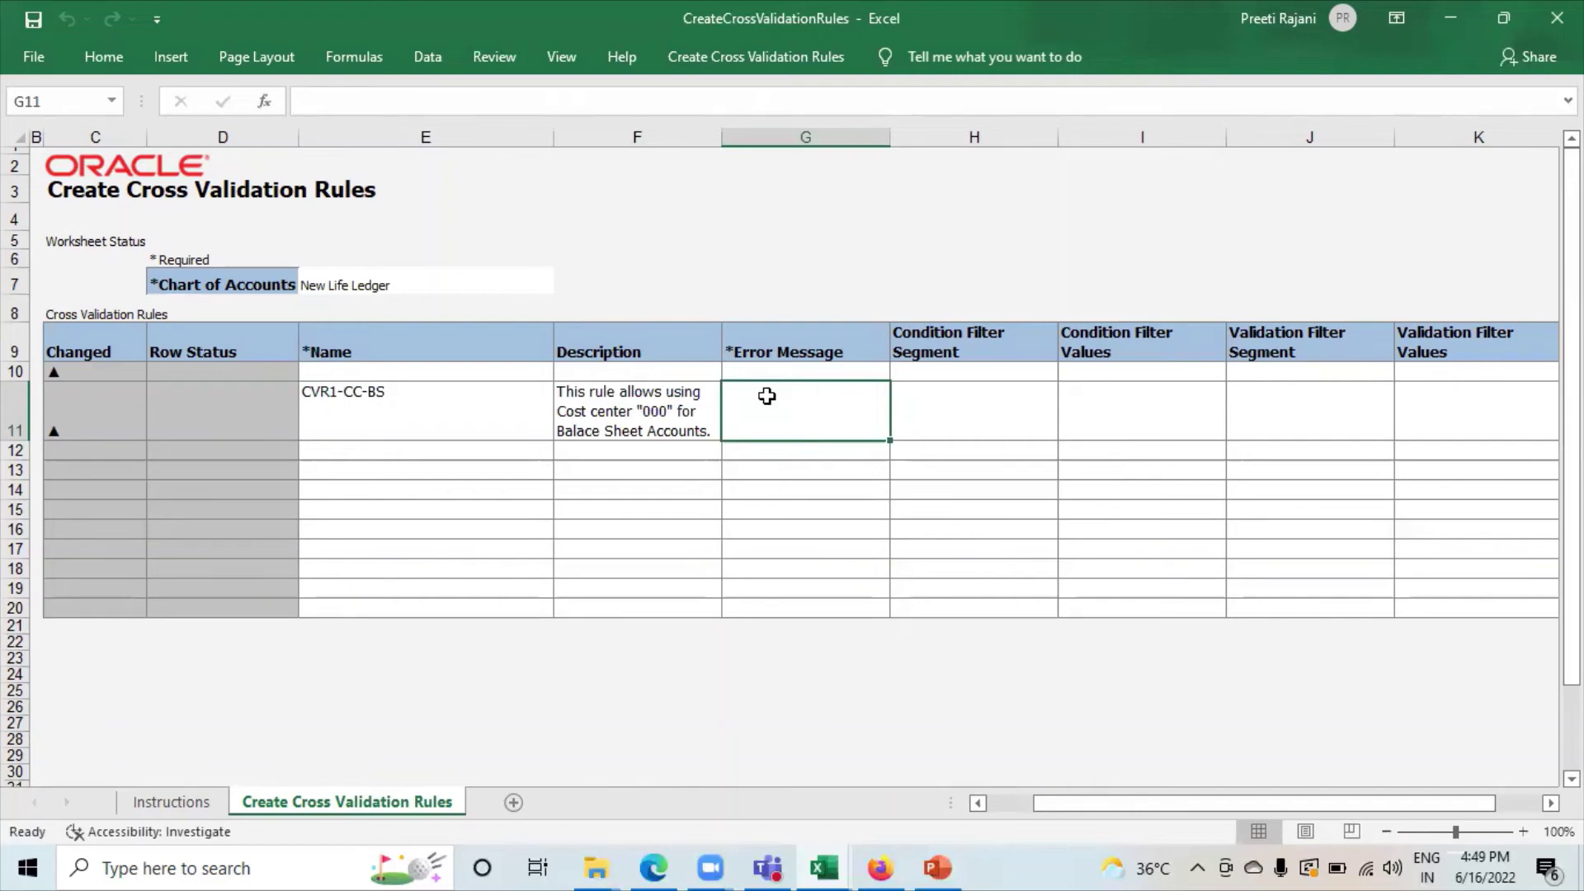
type("You ")
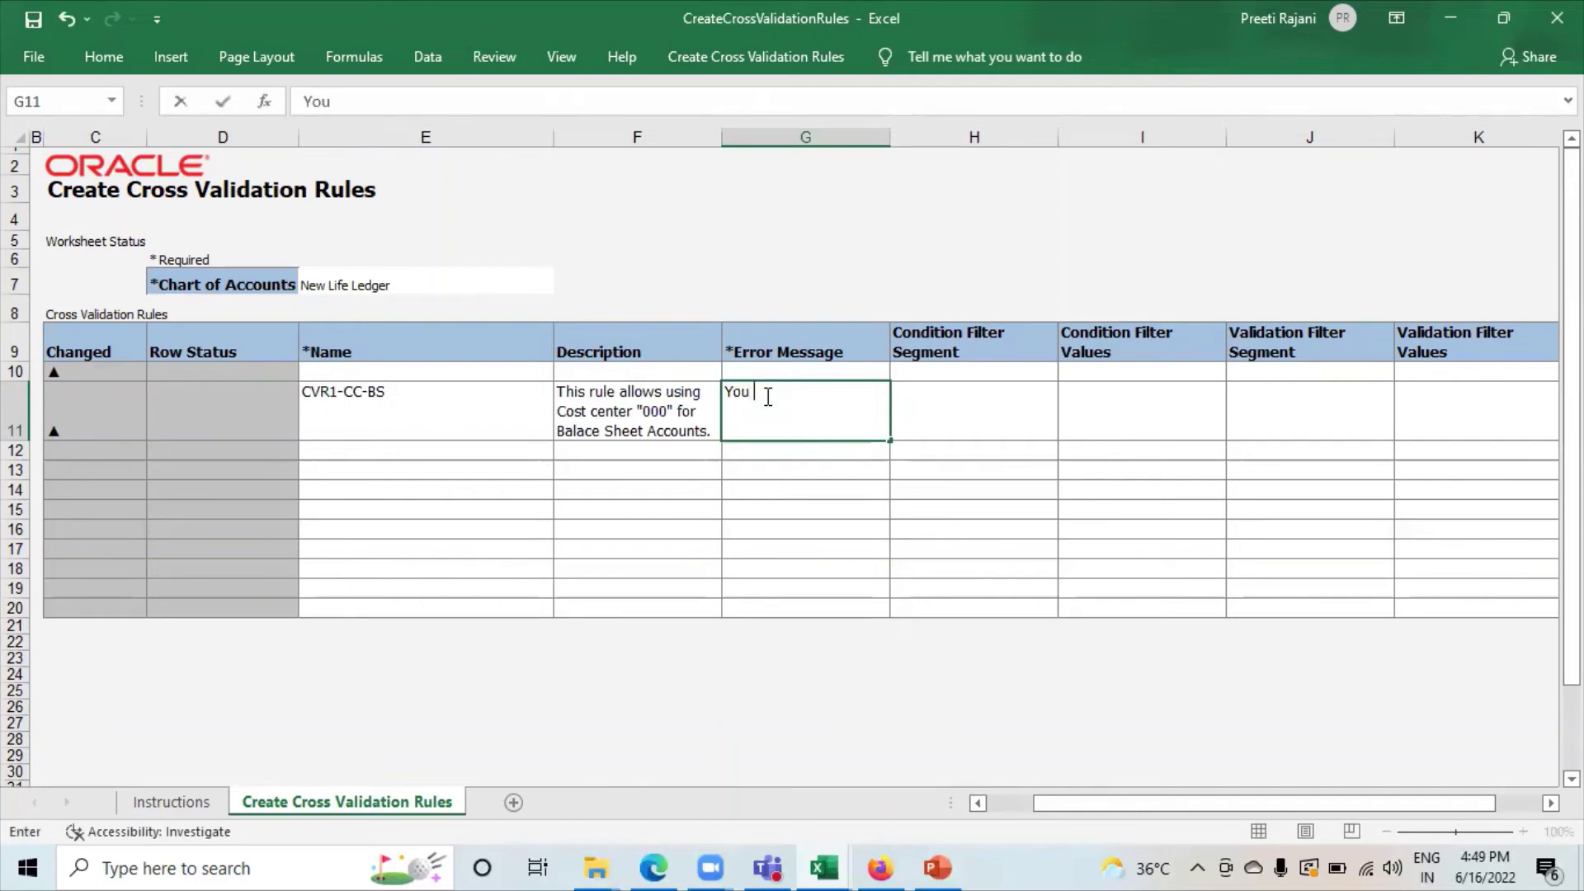
type("are not allowed to use")
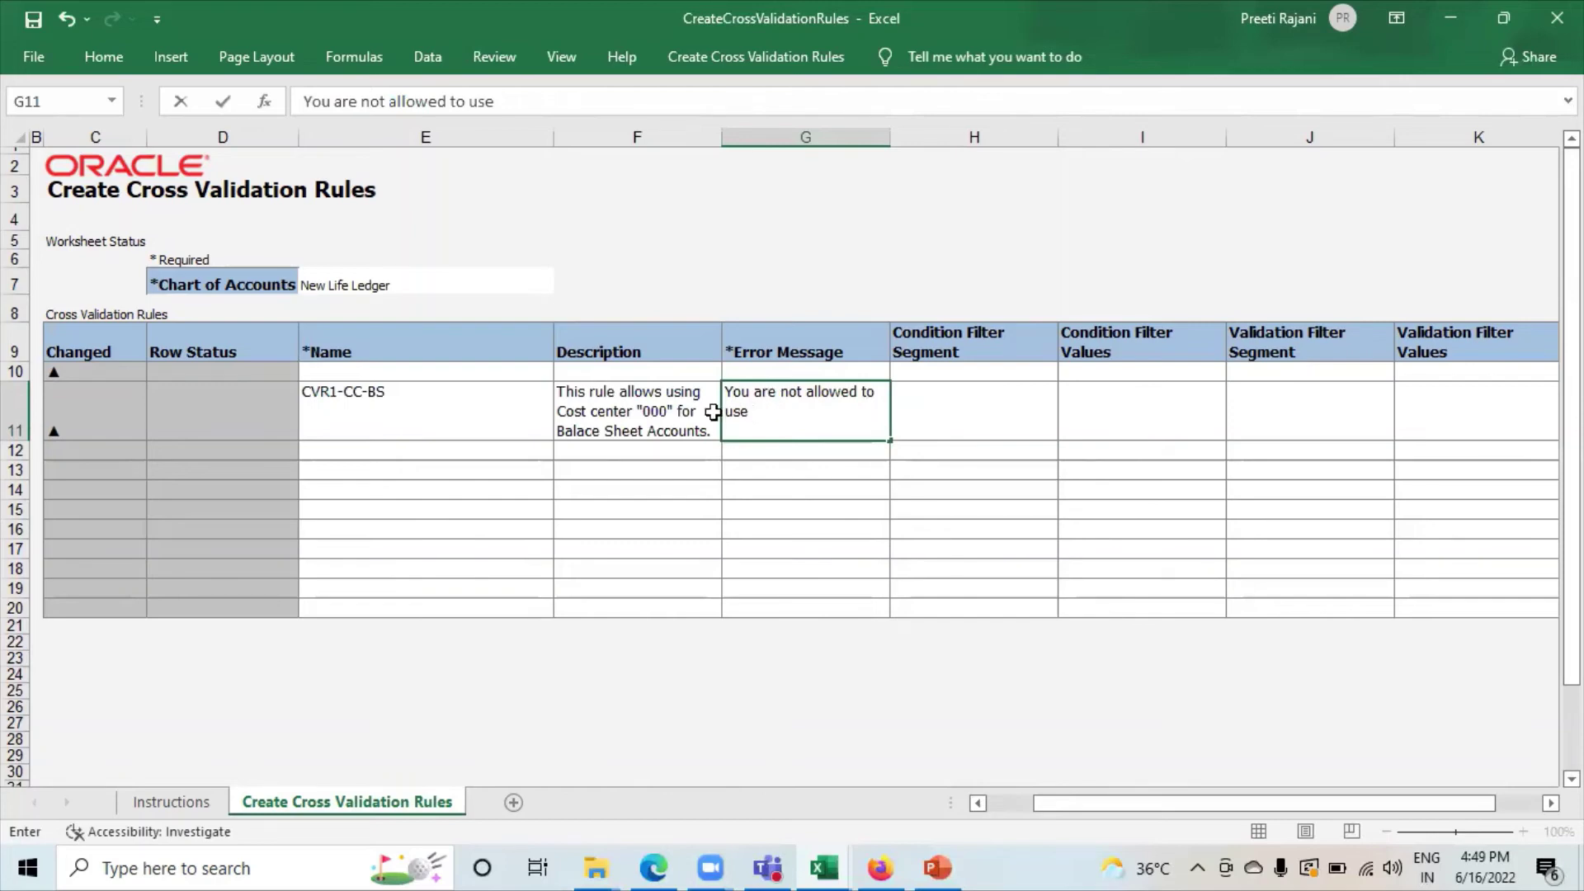
type("Cost Center oth")
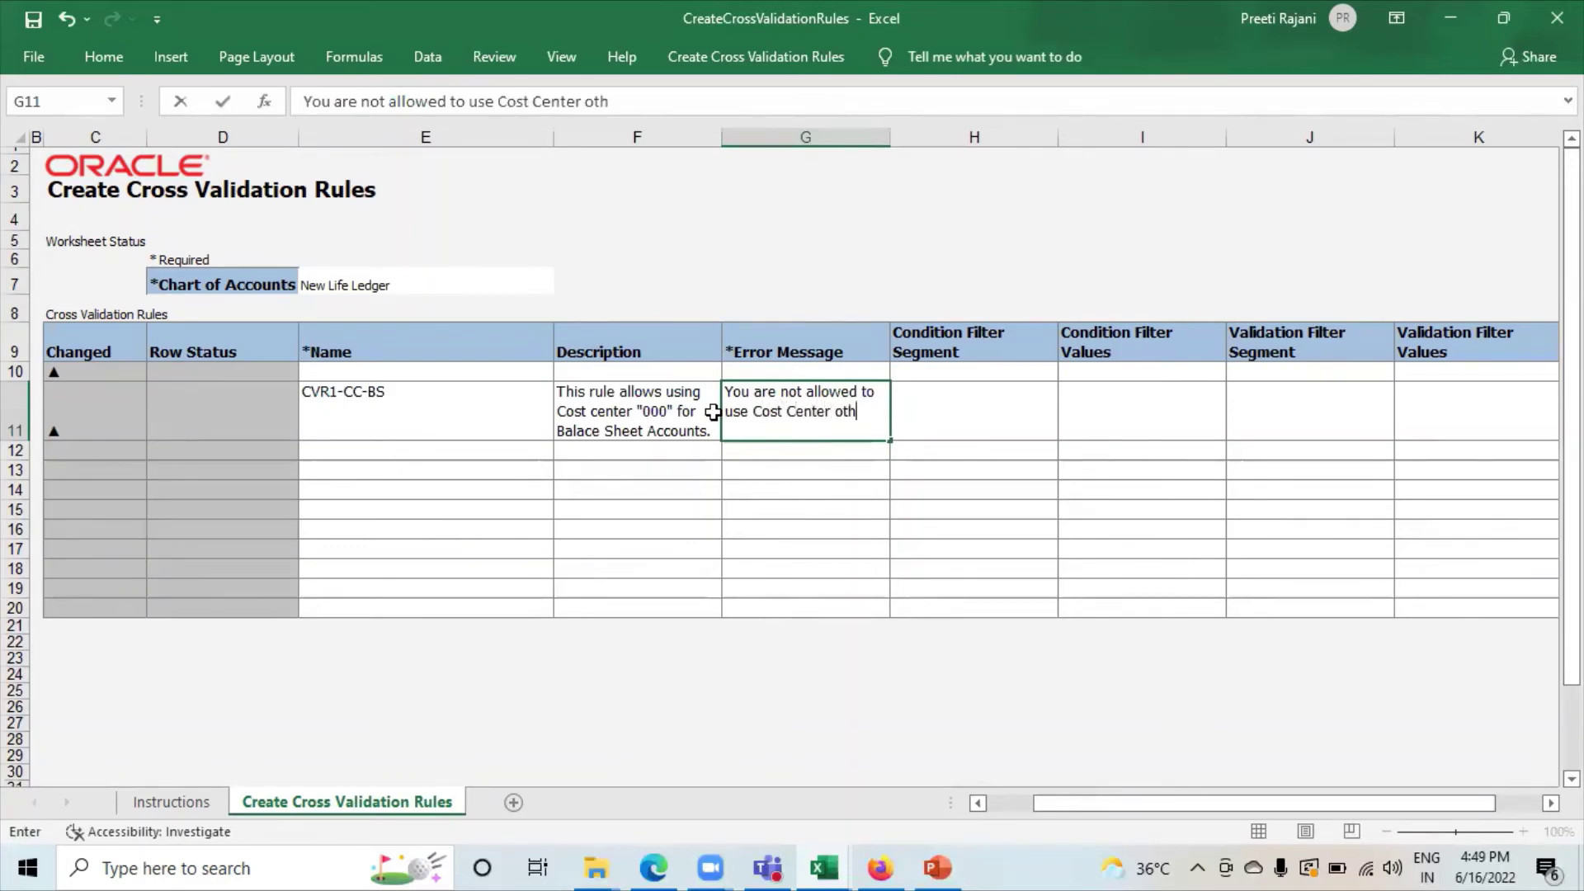
type("er than \"000")
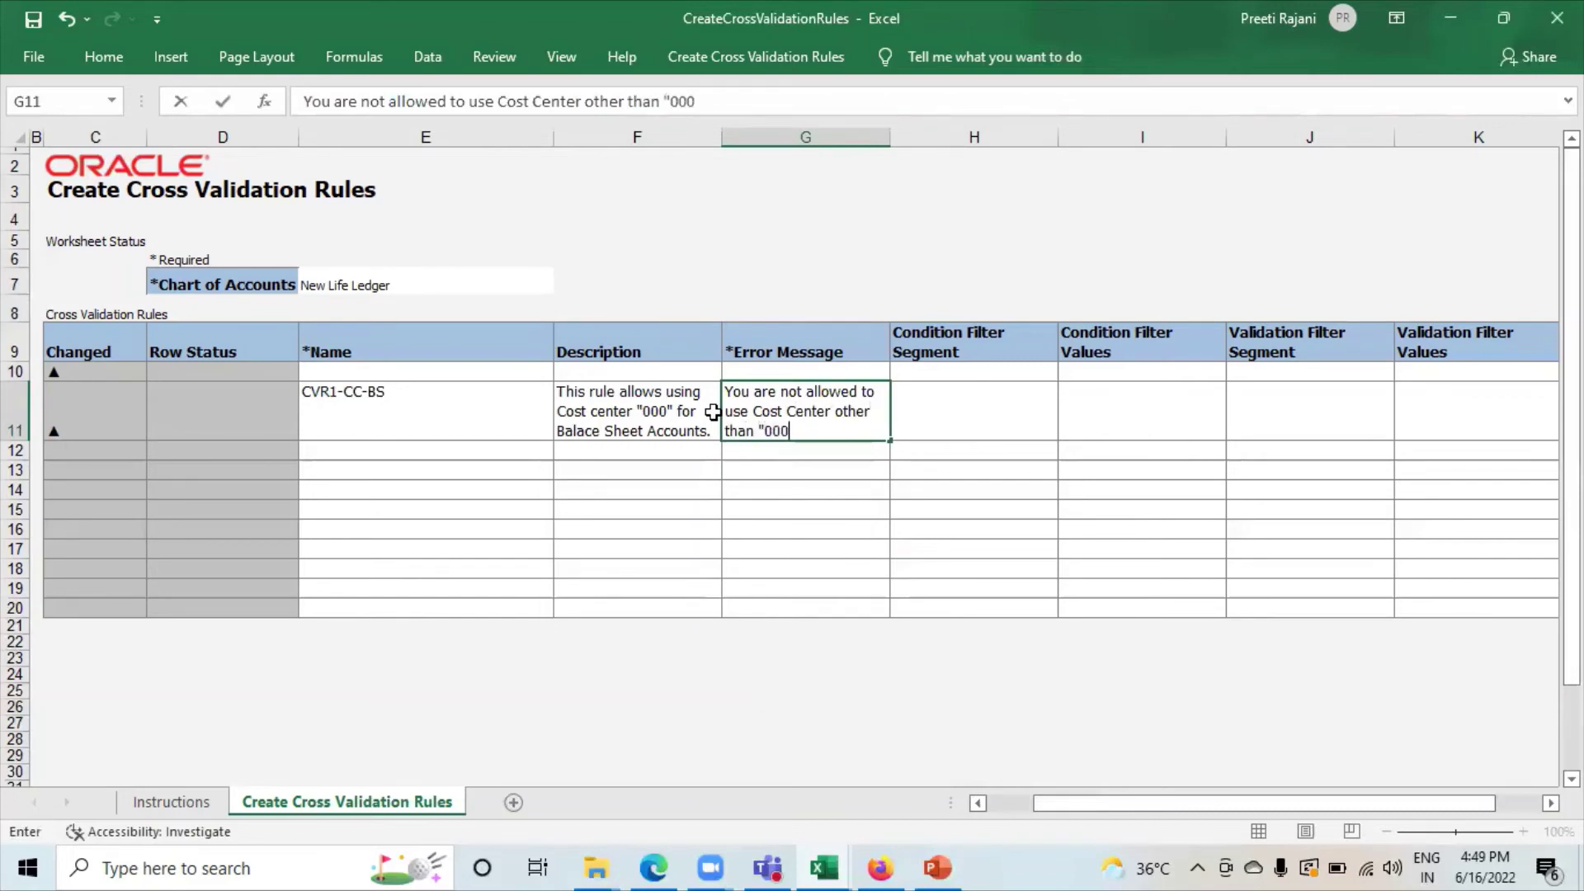
type("\".")
left_click(938, 408)
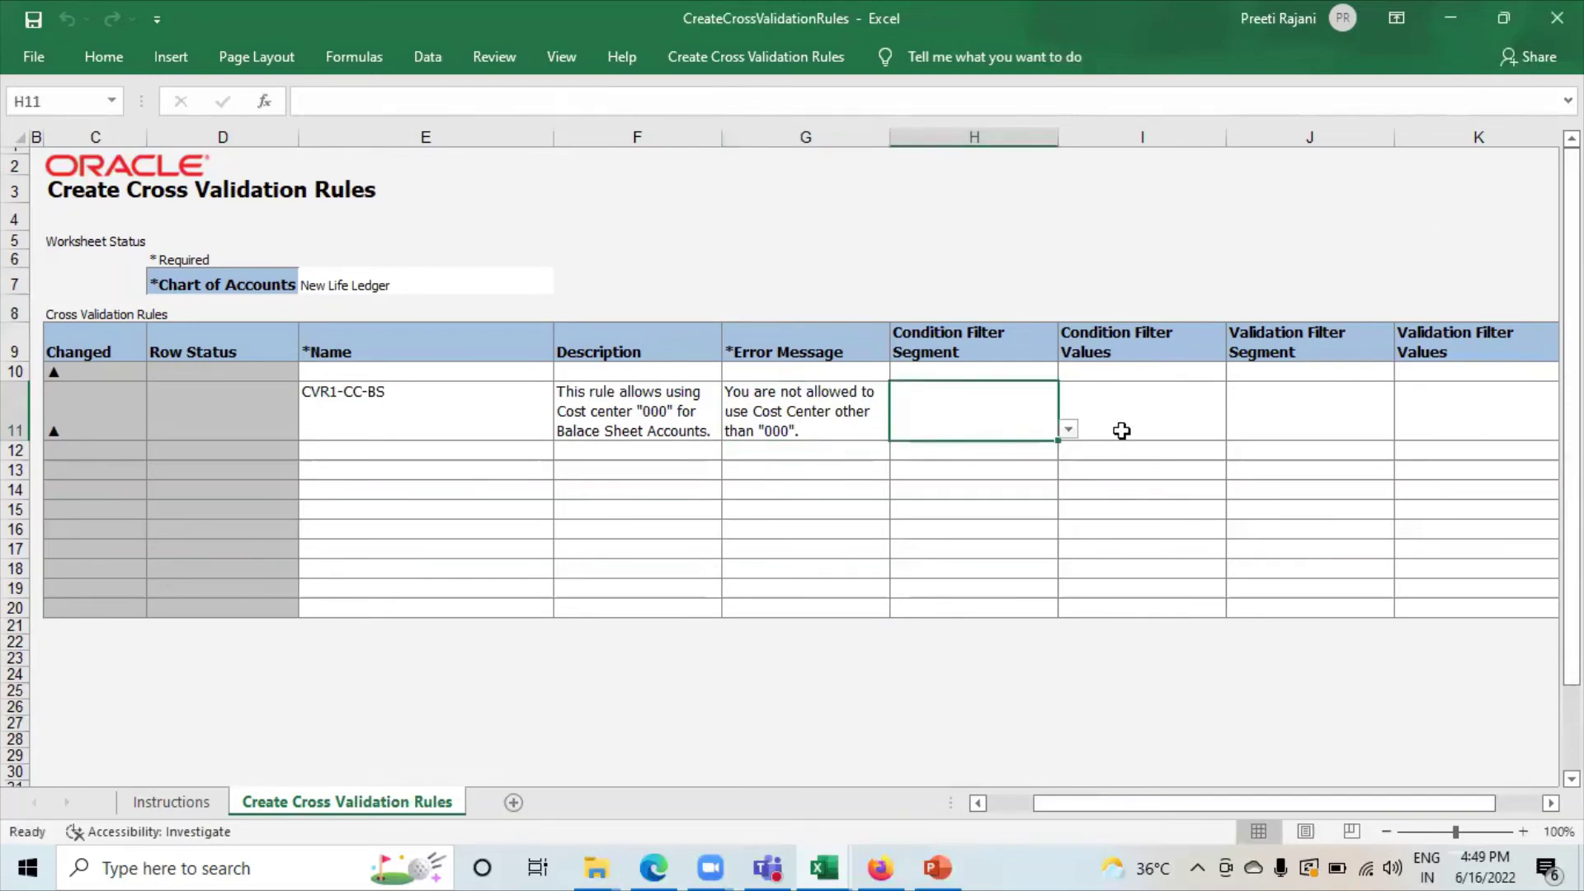
left_click(1080, 420)
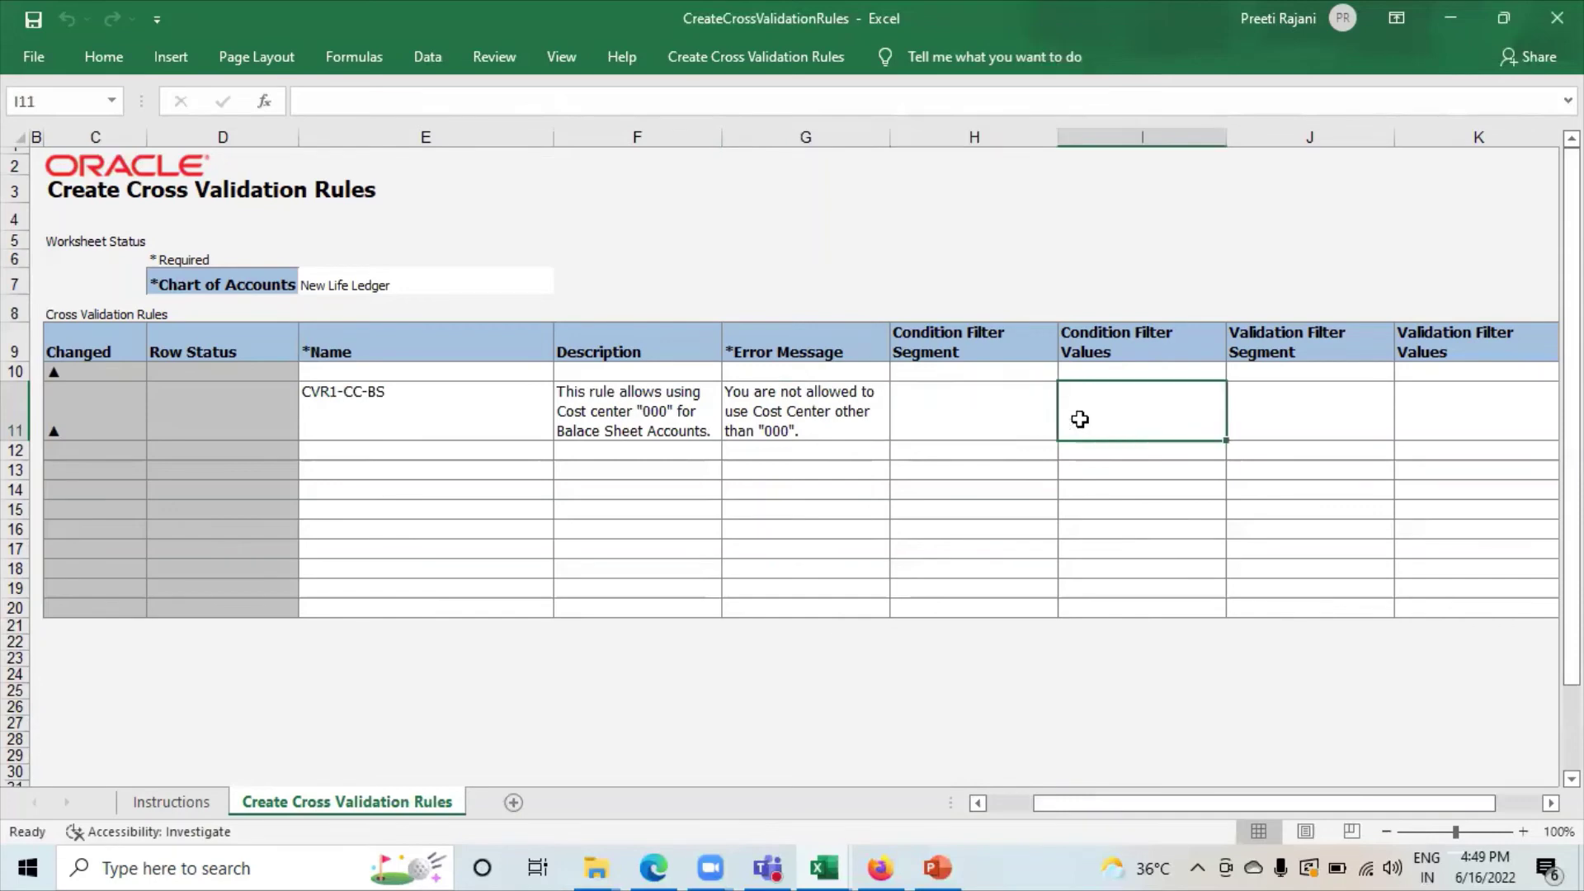
left_click(1017, 411)
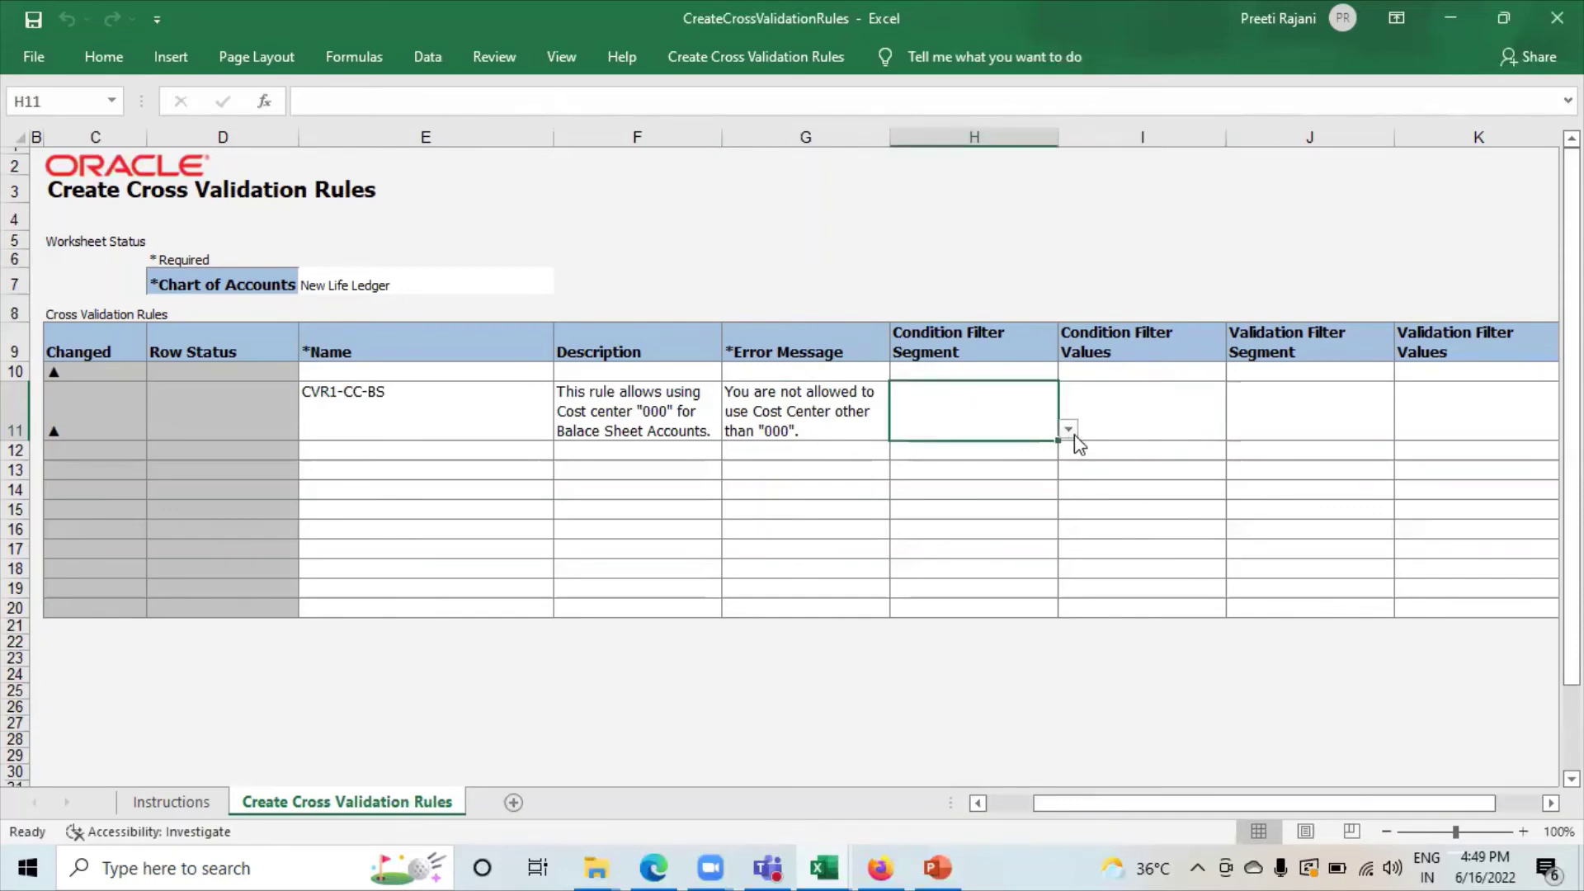
left_click(1069, 430)
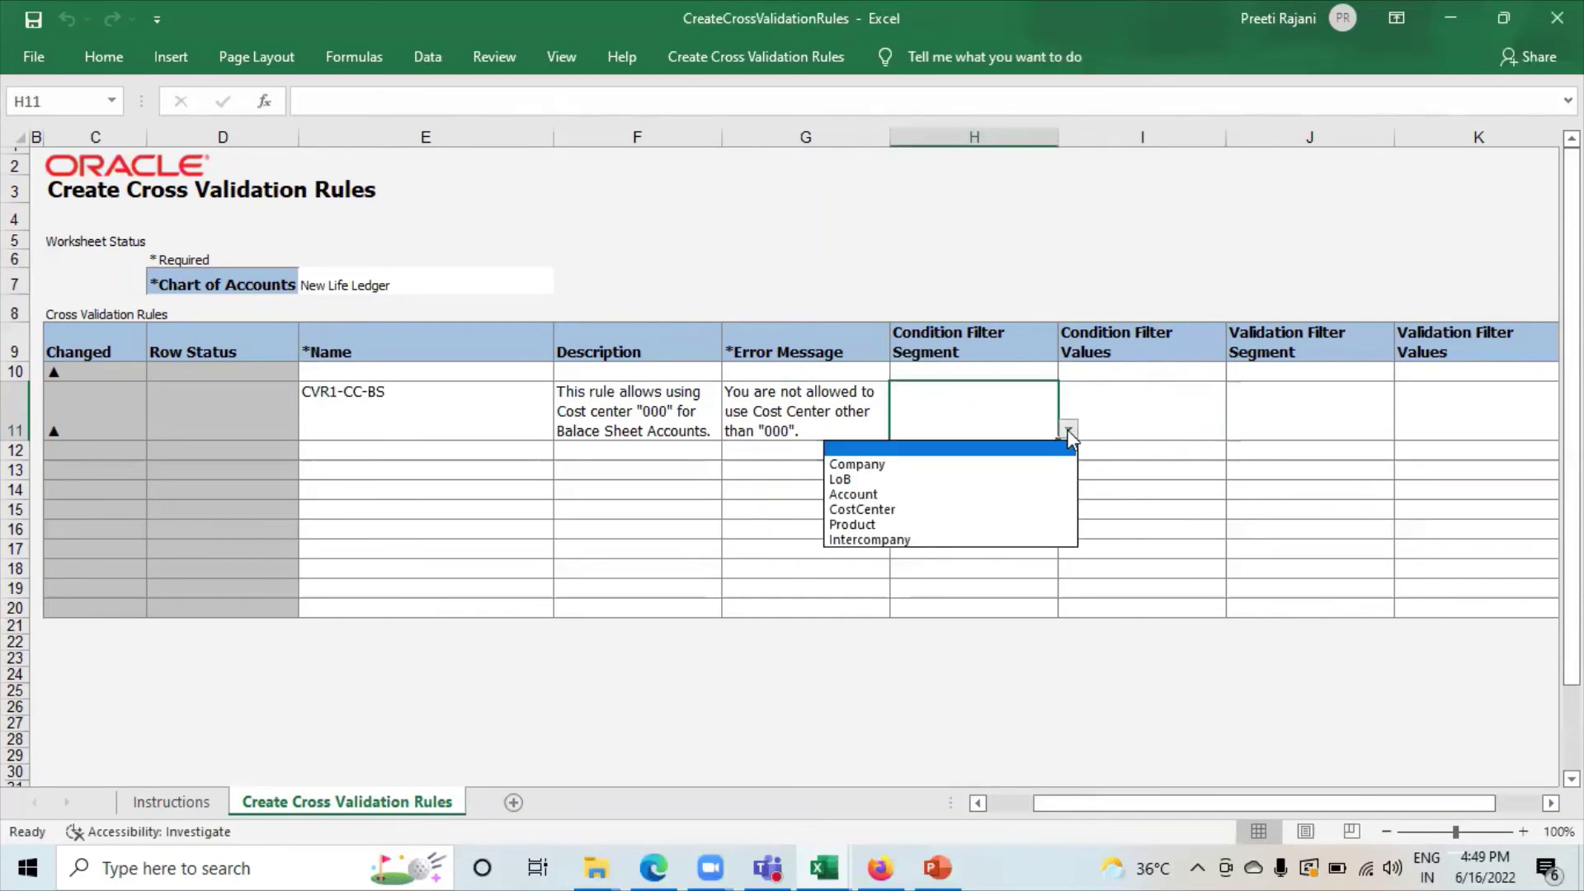
left_click(944, 495)
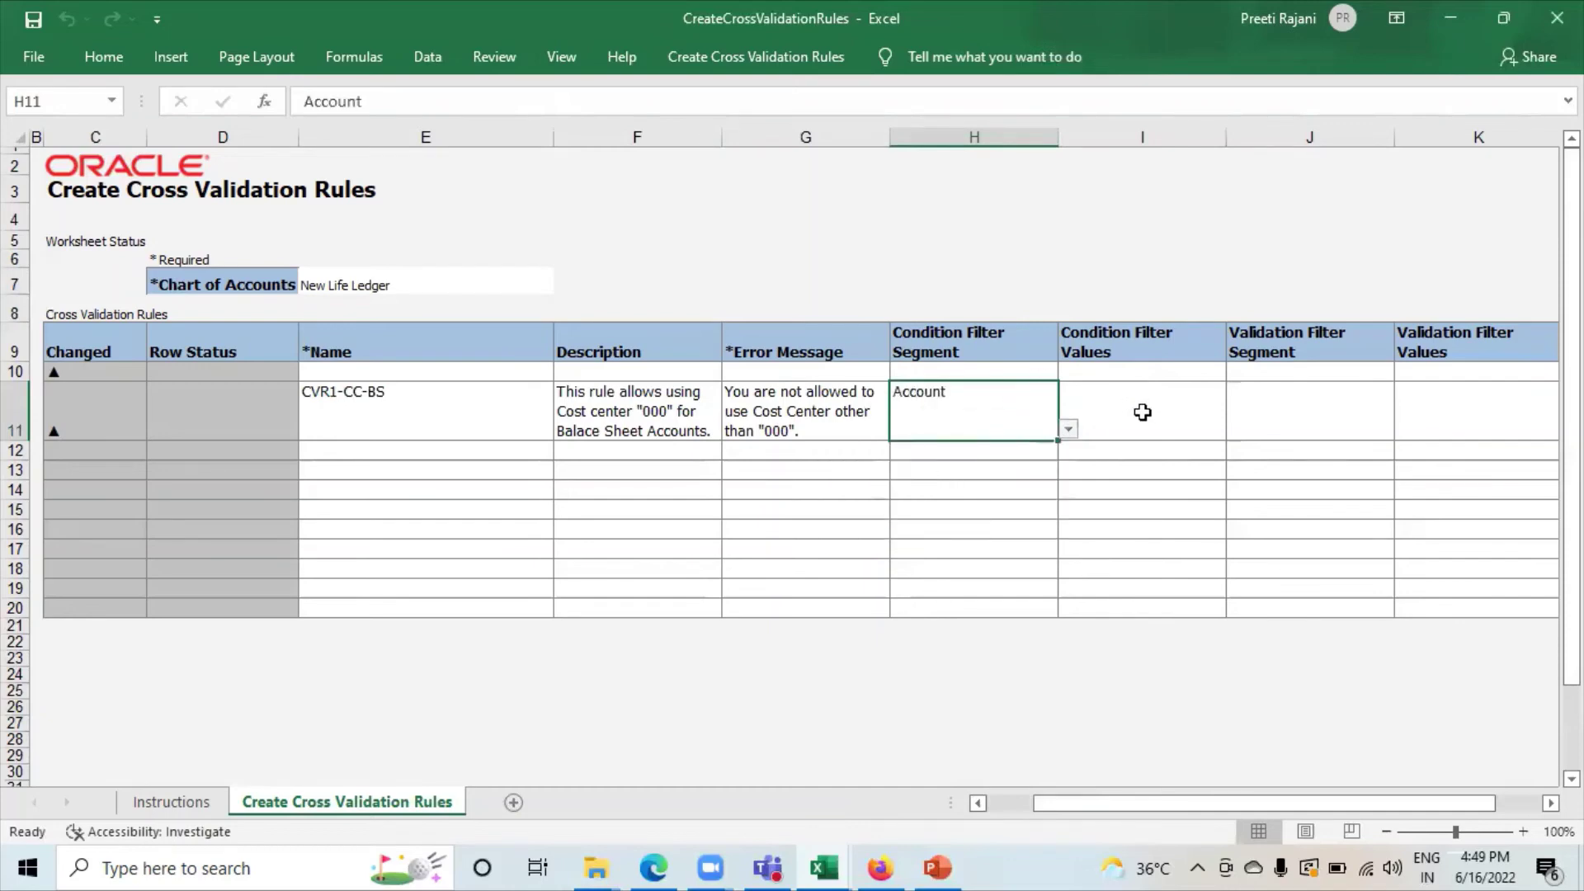
left_click(1142, 413)
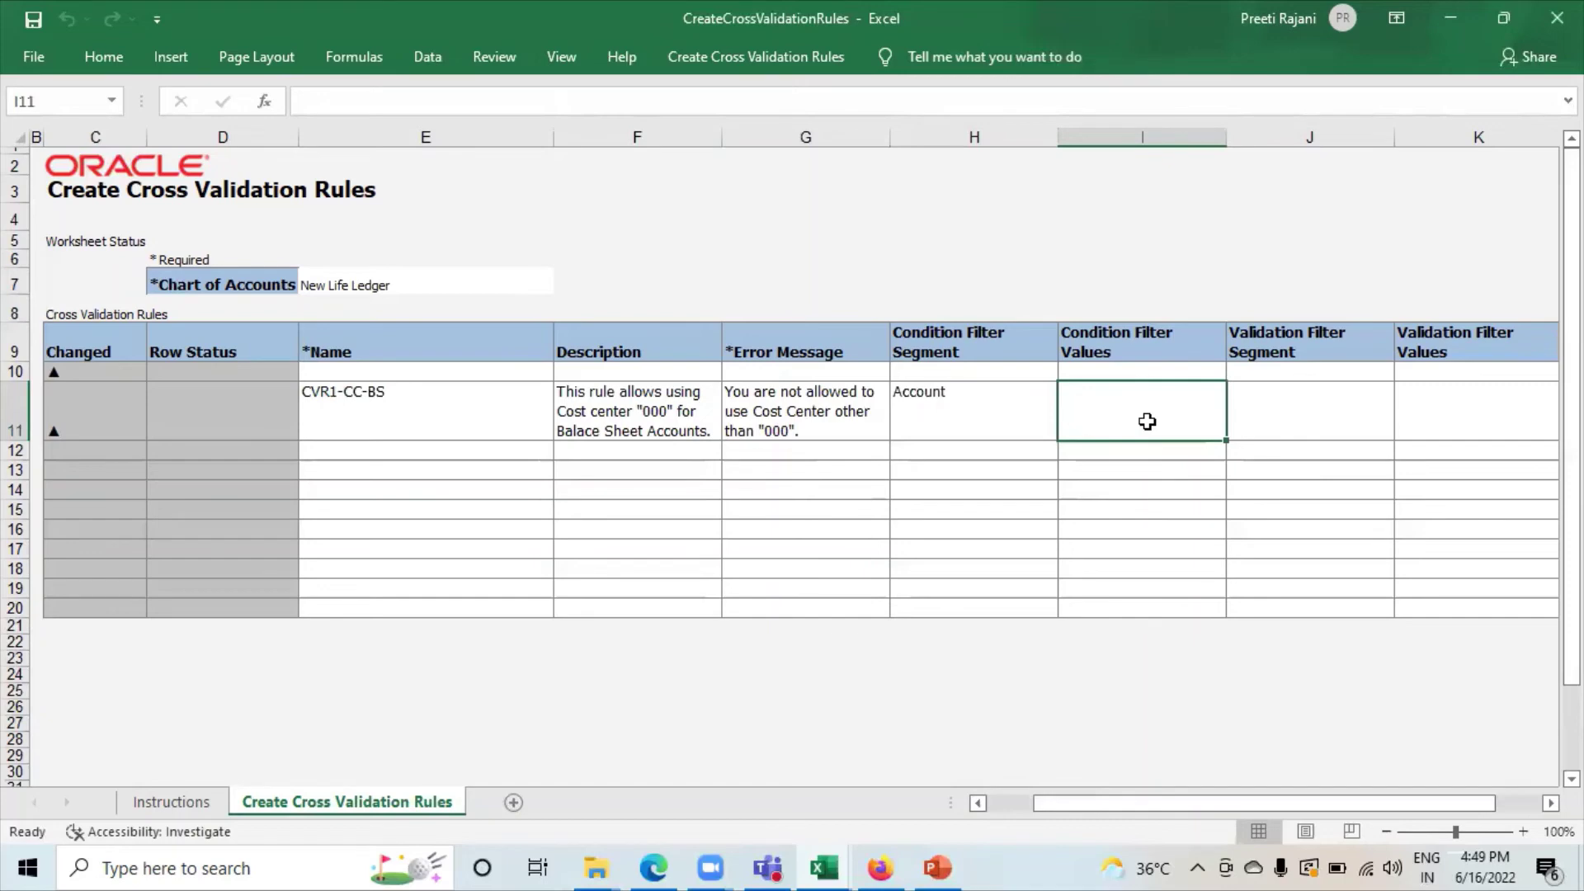
type("00")
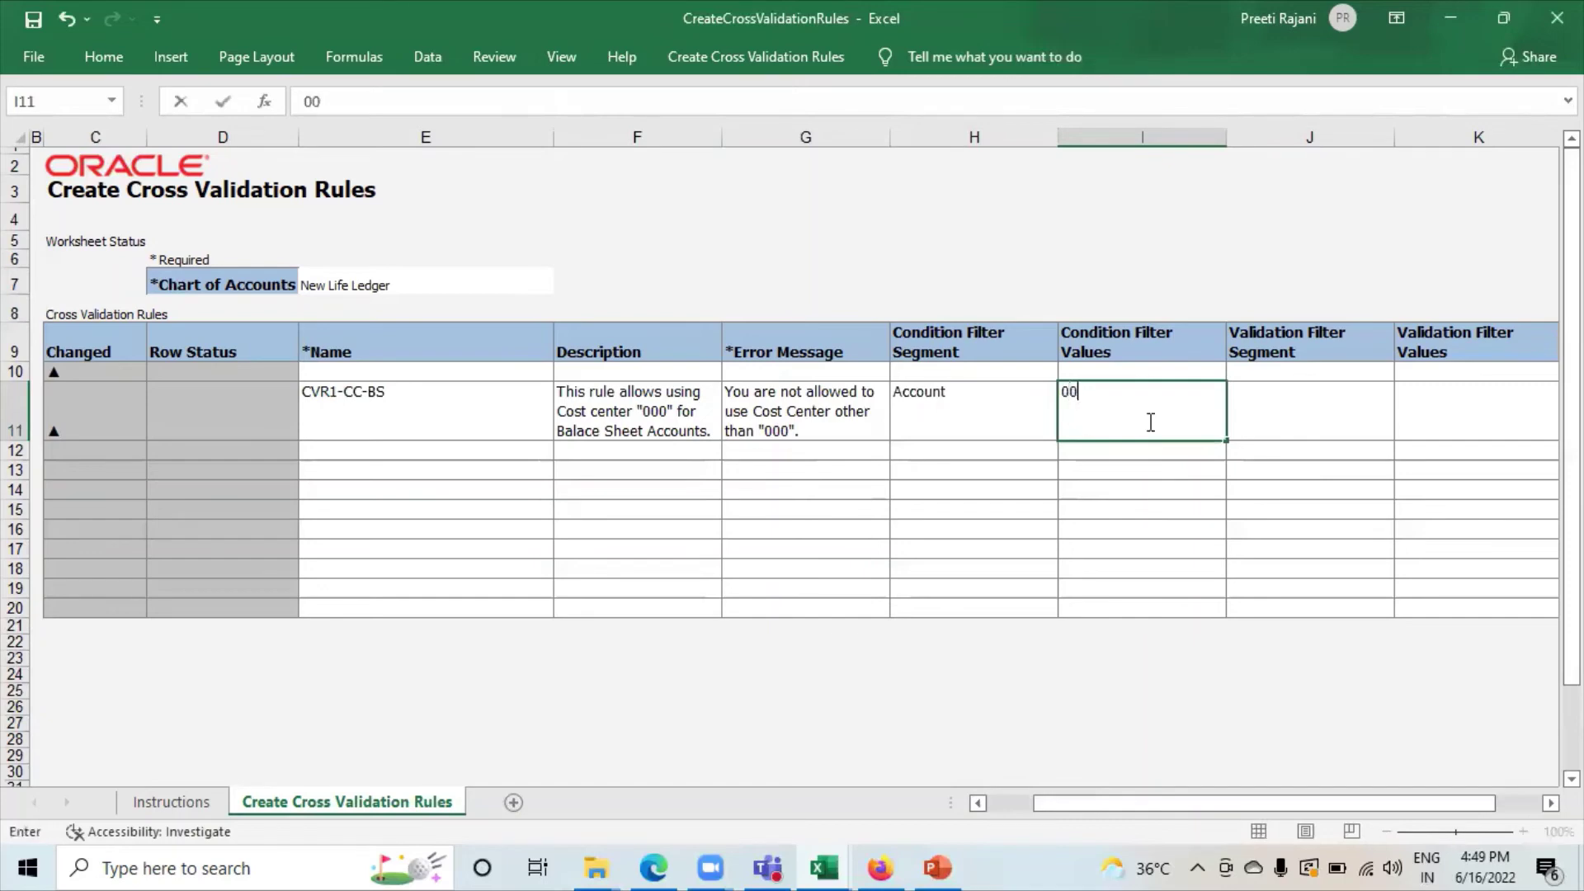
type("000-3999")
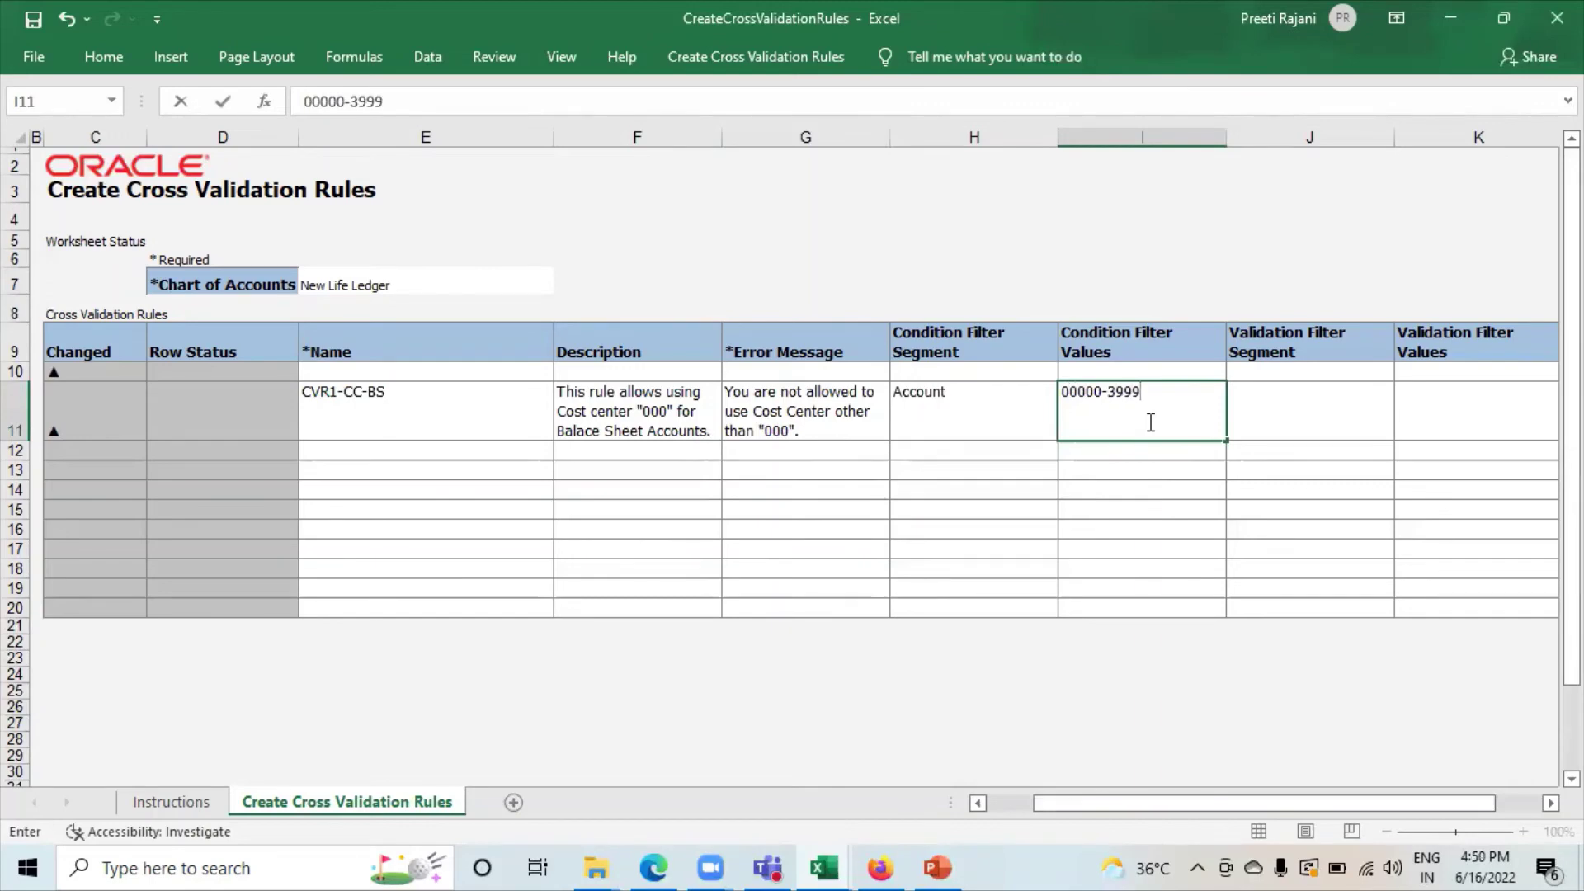
type("9")
Set the rule's validation filter to segment CostCenter with value 000.
left_click(1328, 394)
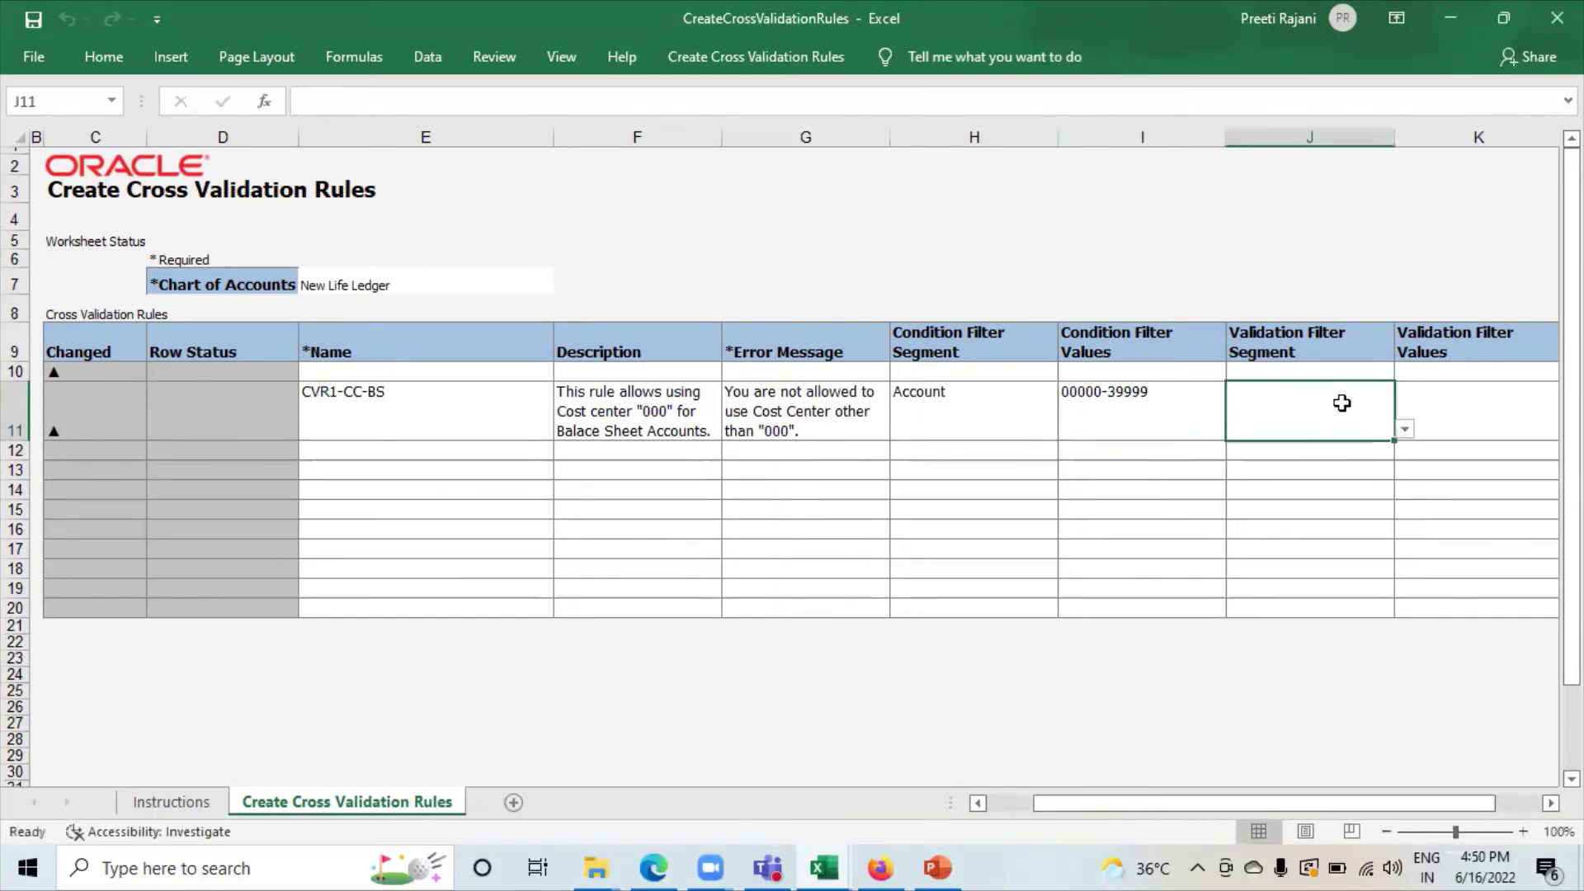
left_click(1404, 430)
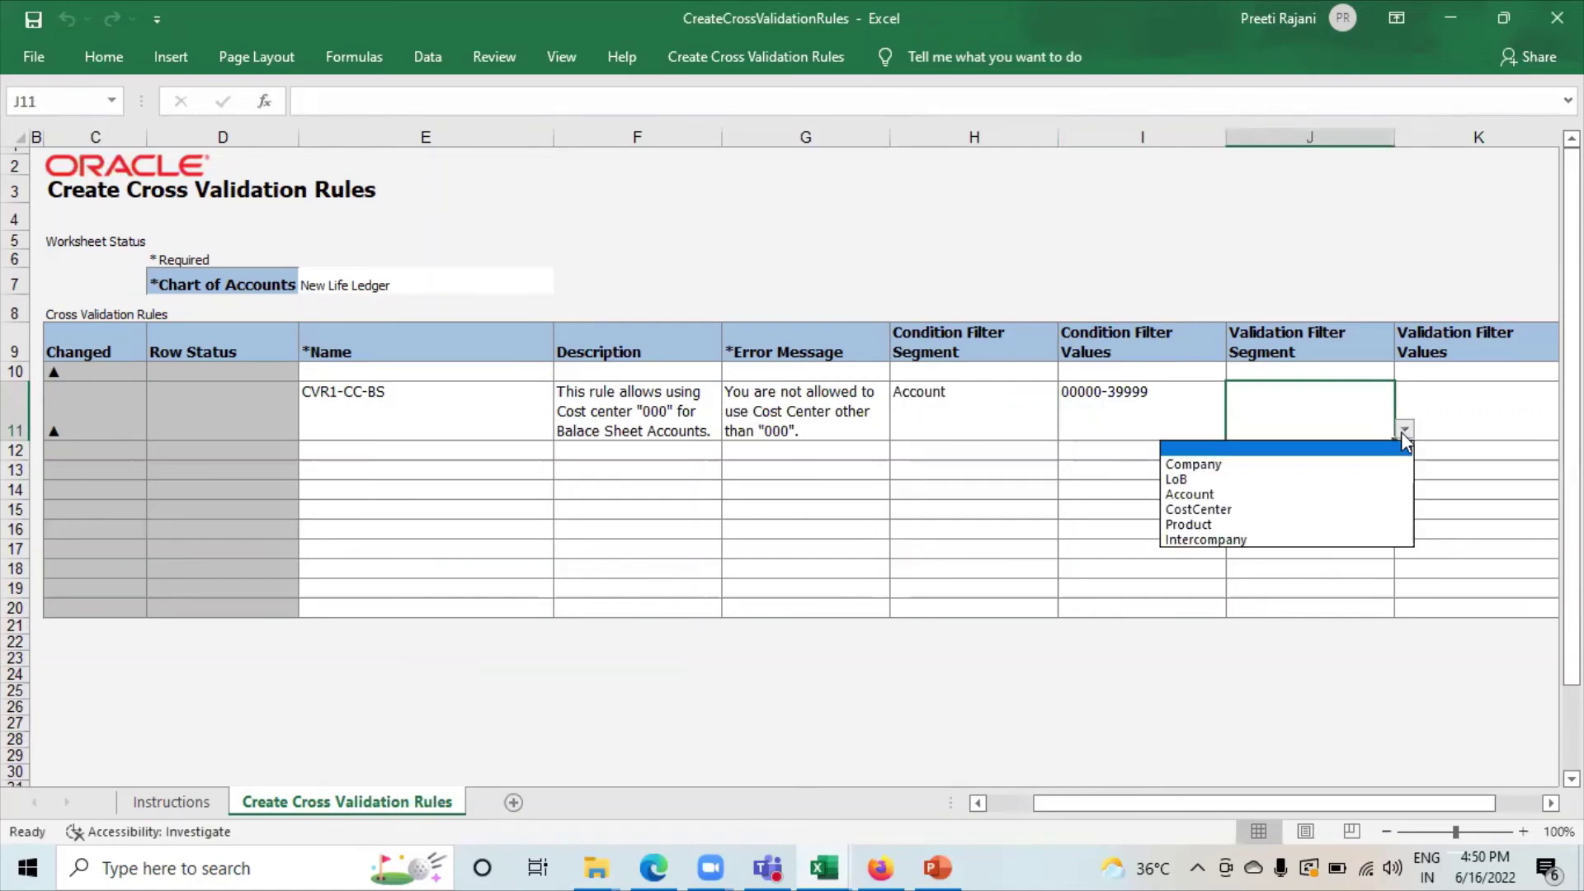
left_click(1255, 505)
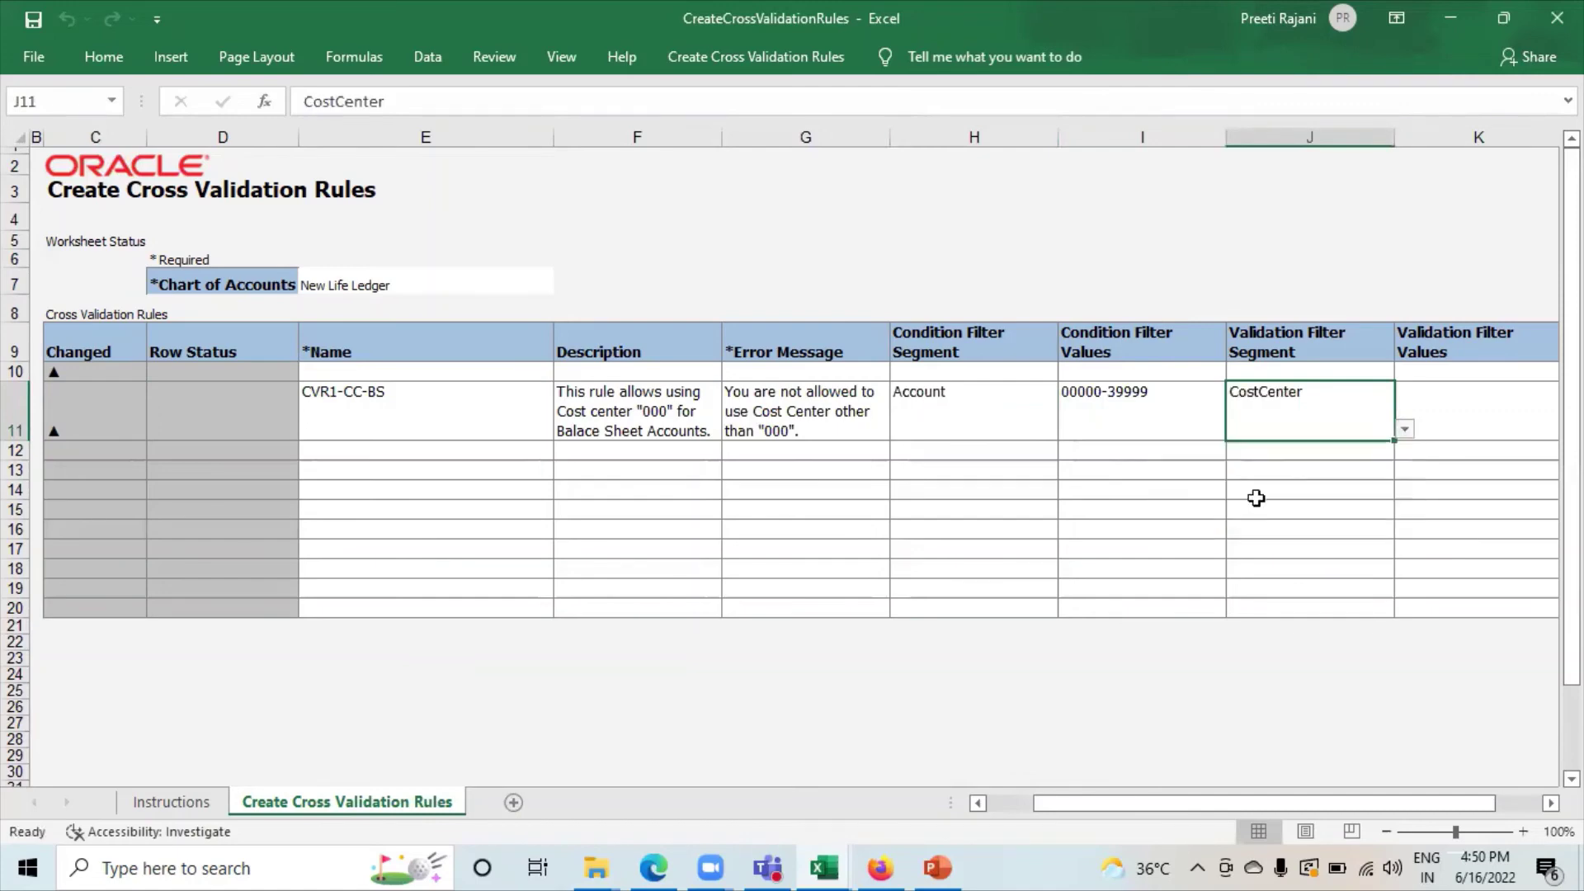
left_click(1460, 412)
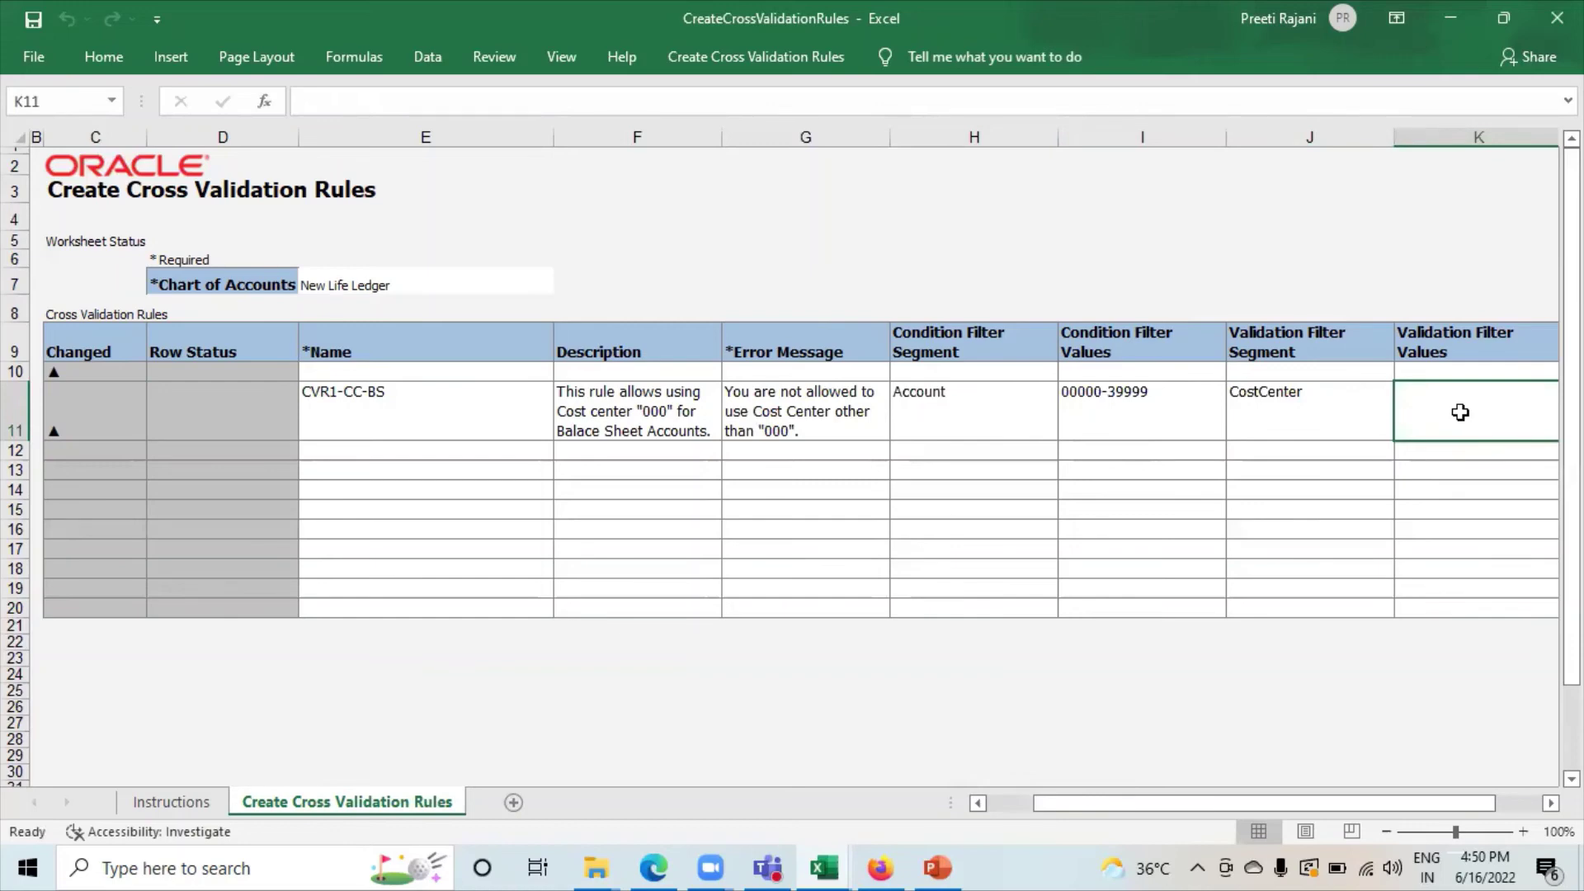
type("000")
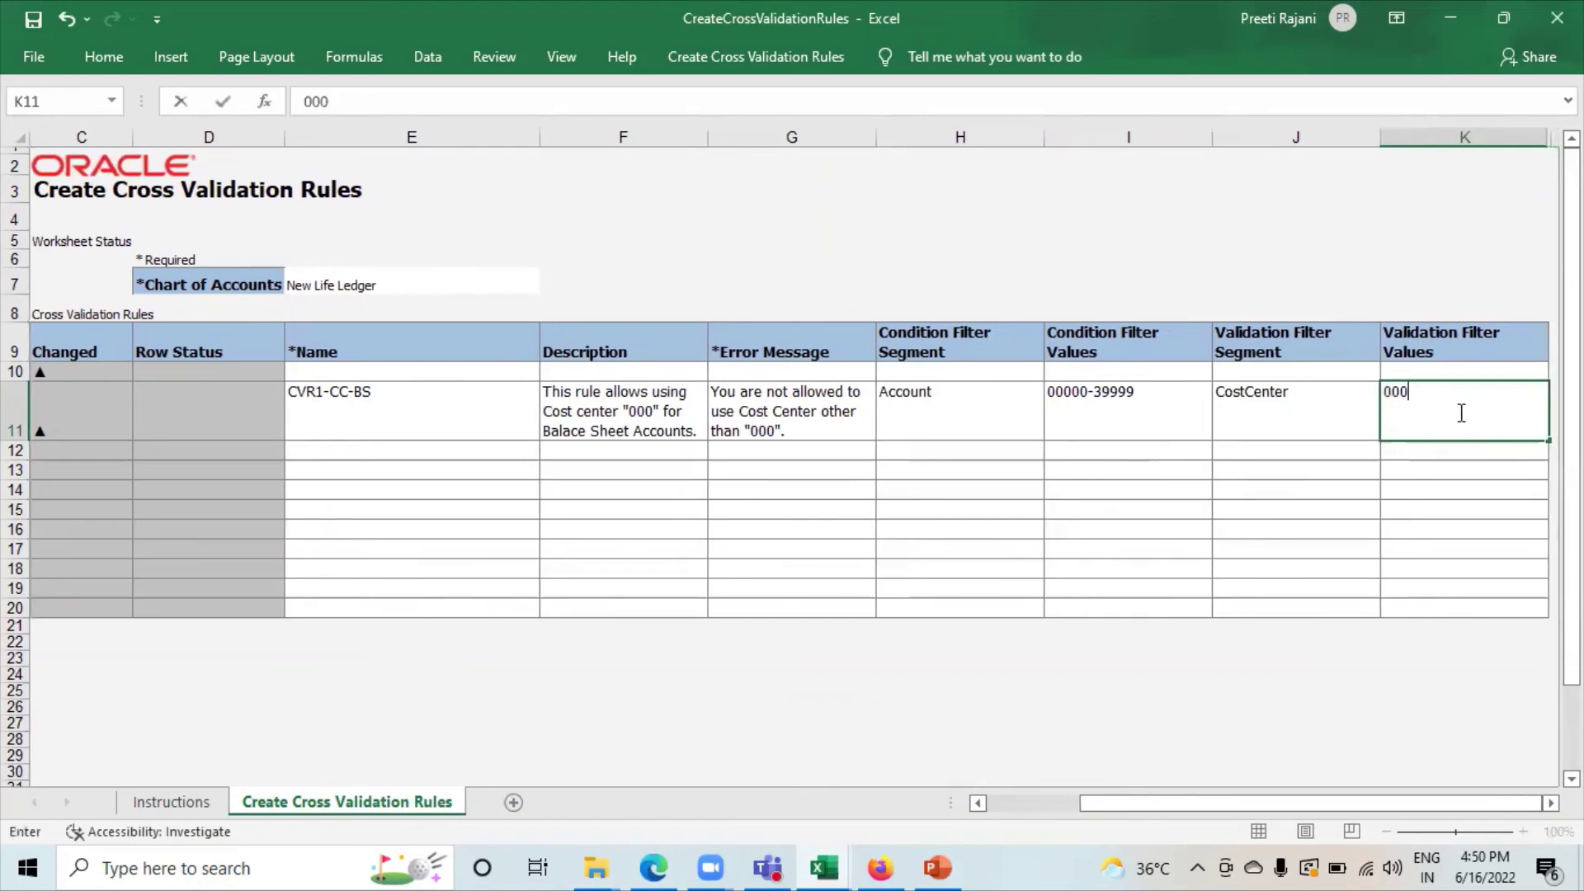
key("Return")
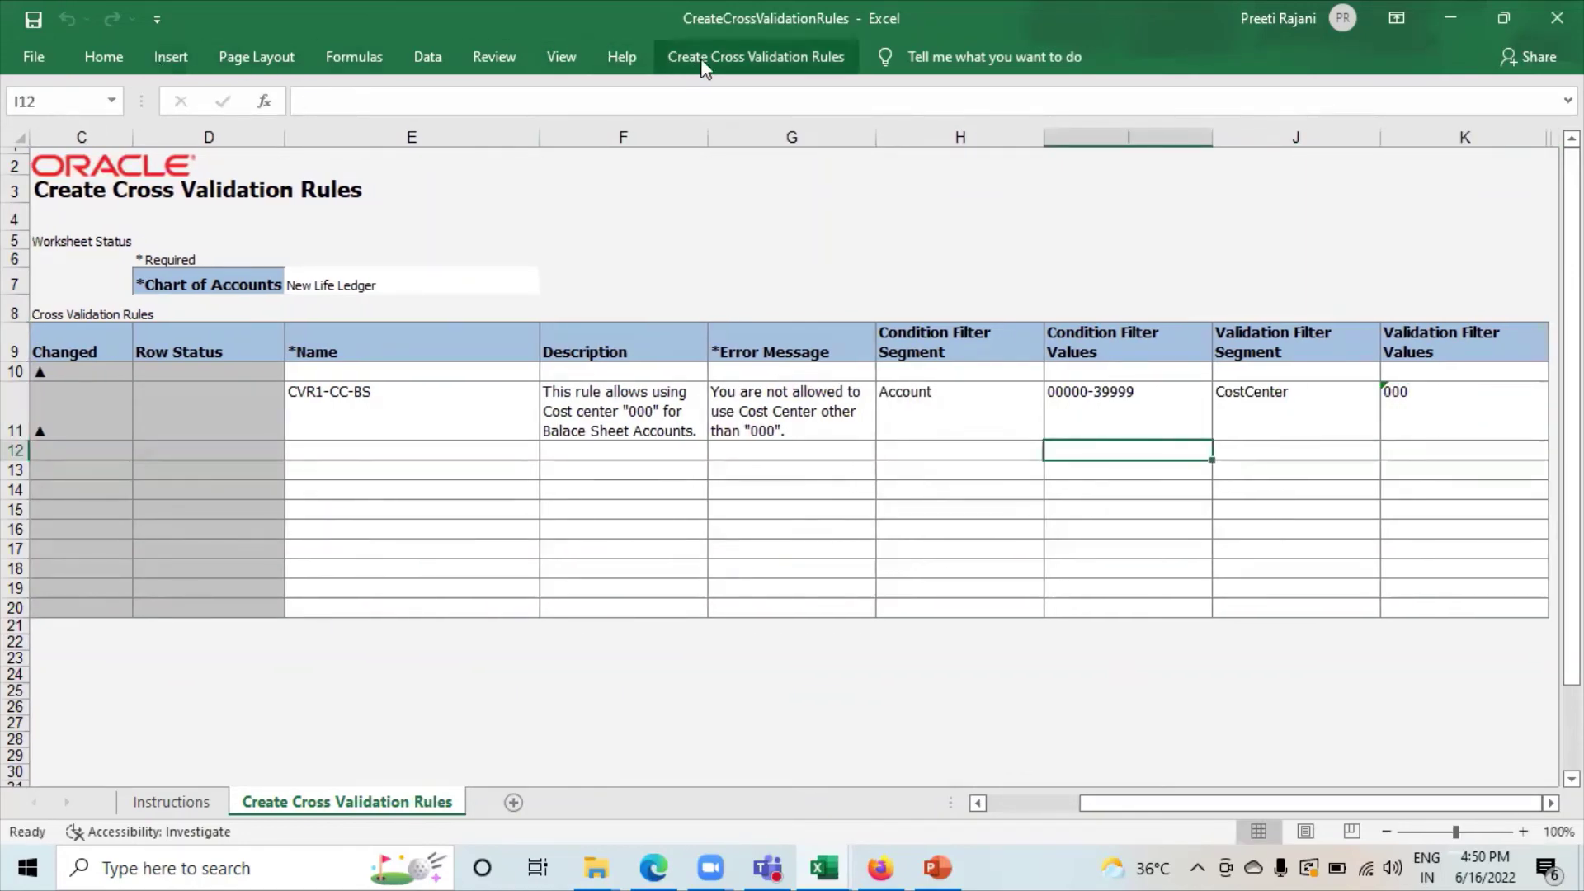
Submit the CVR1-CC-BS rule sheet to Oracle with the default upload options, then return to the browser.
left_click(756, 56)
left_click(301, 103)
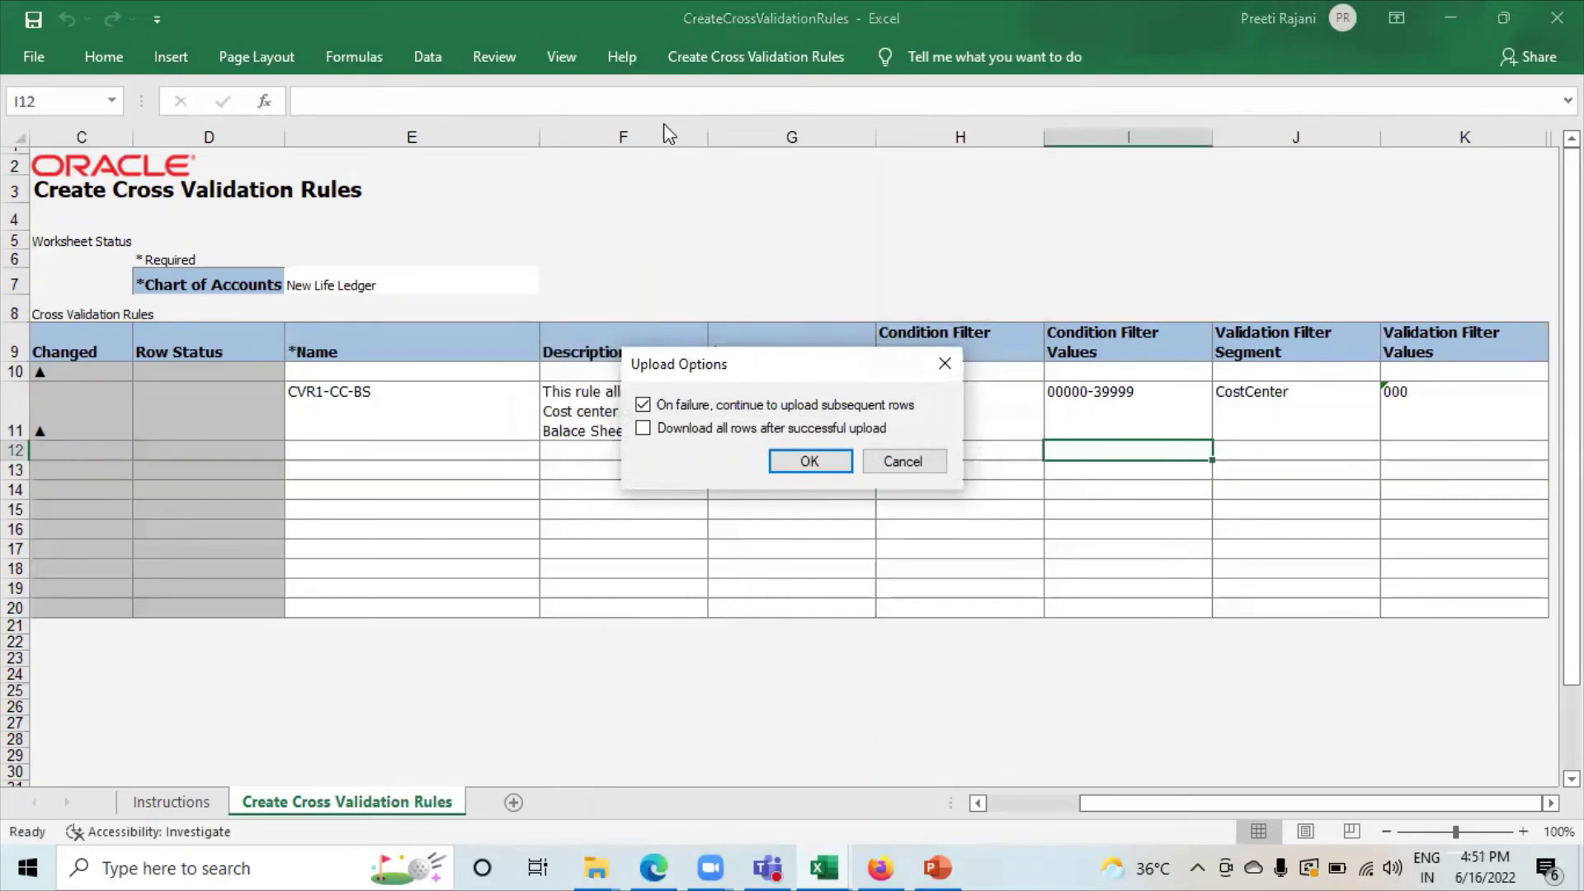
left_click(824, 461)
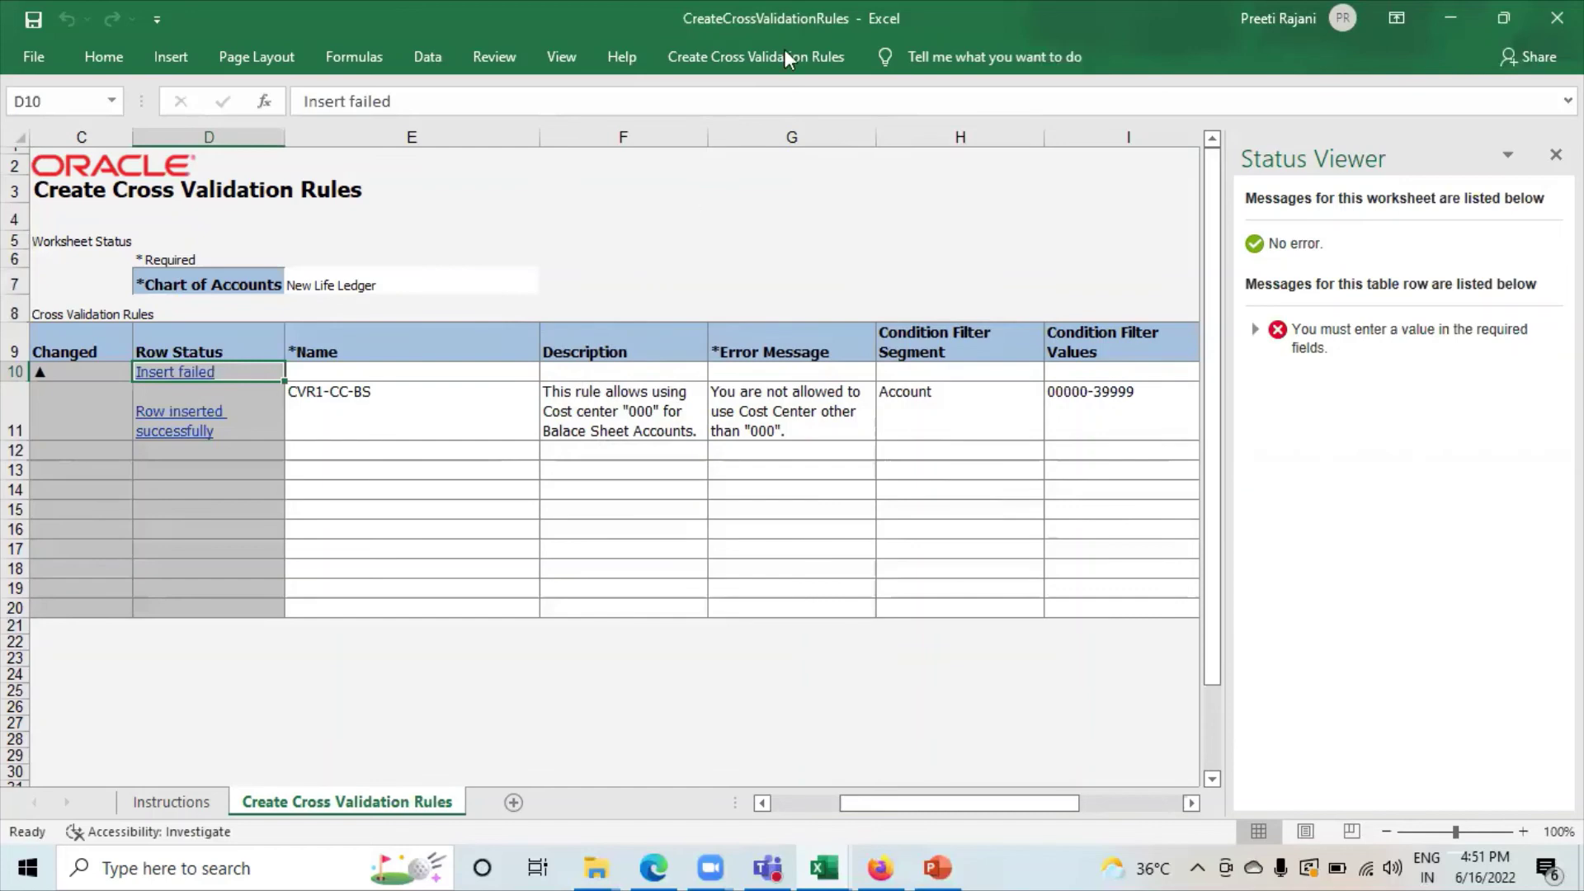
left_click(639, 835)
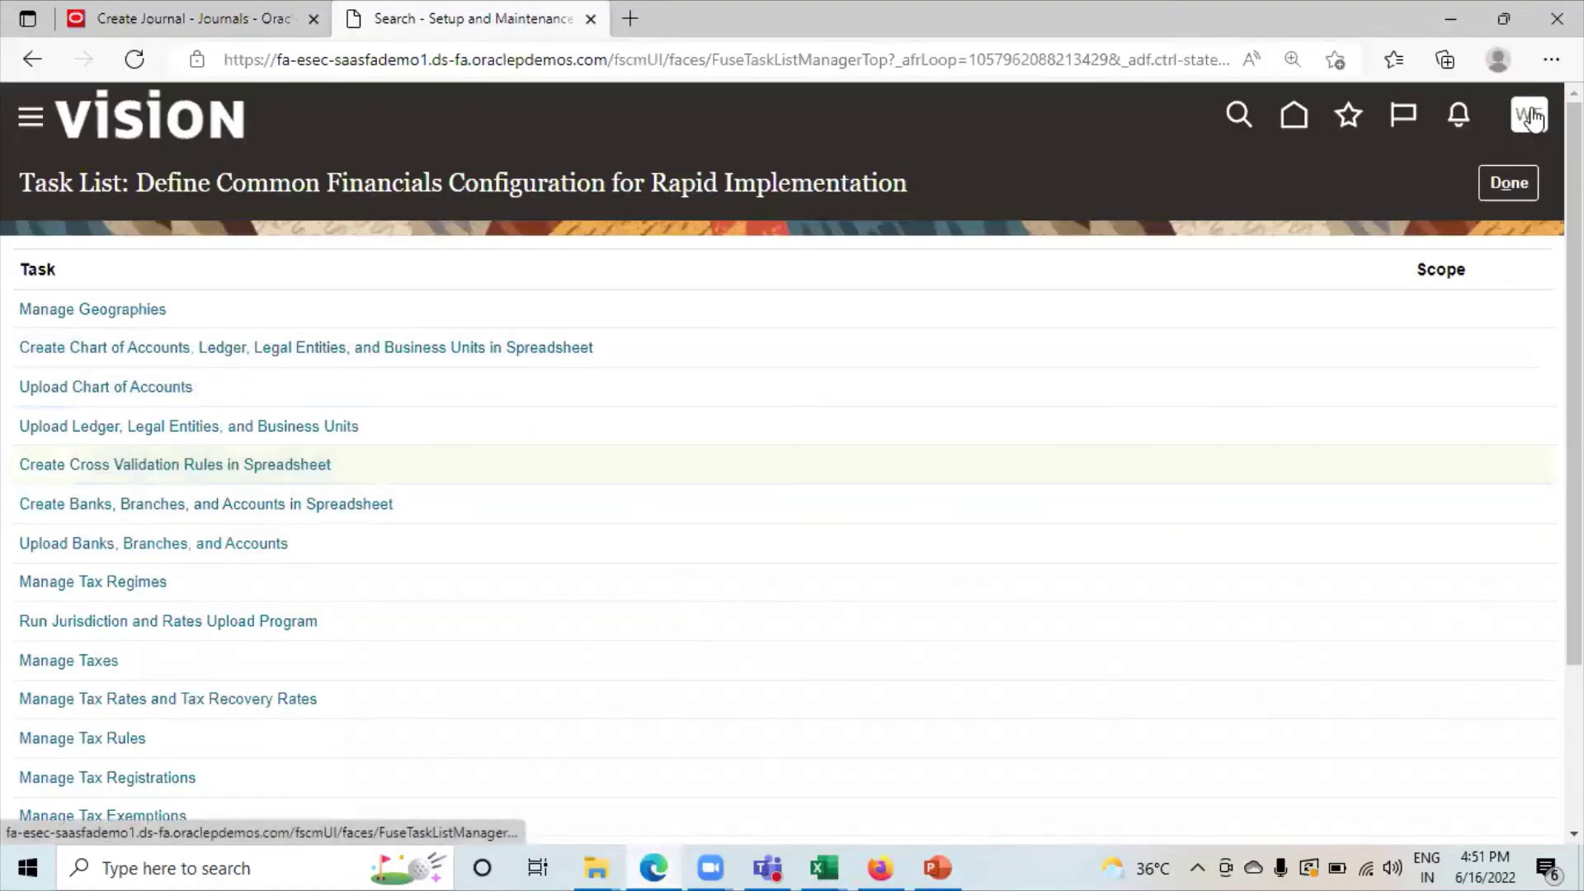
Go to Setup and Maintenance and open the New Life Corporation implementation project.
left_click(1530, 118)
left_click(1073, 501)
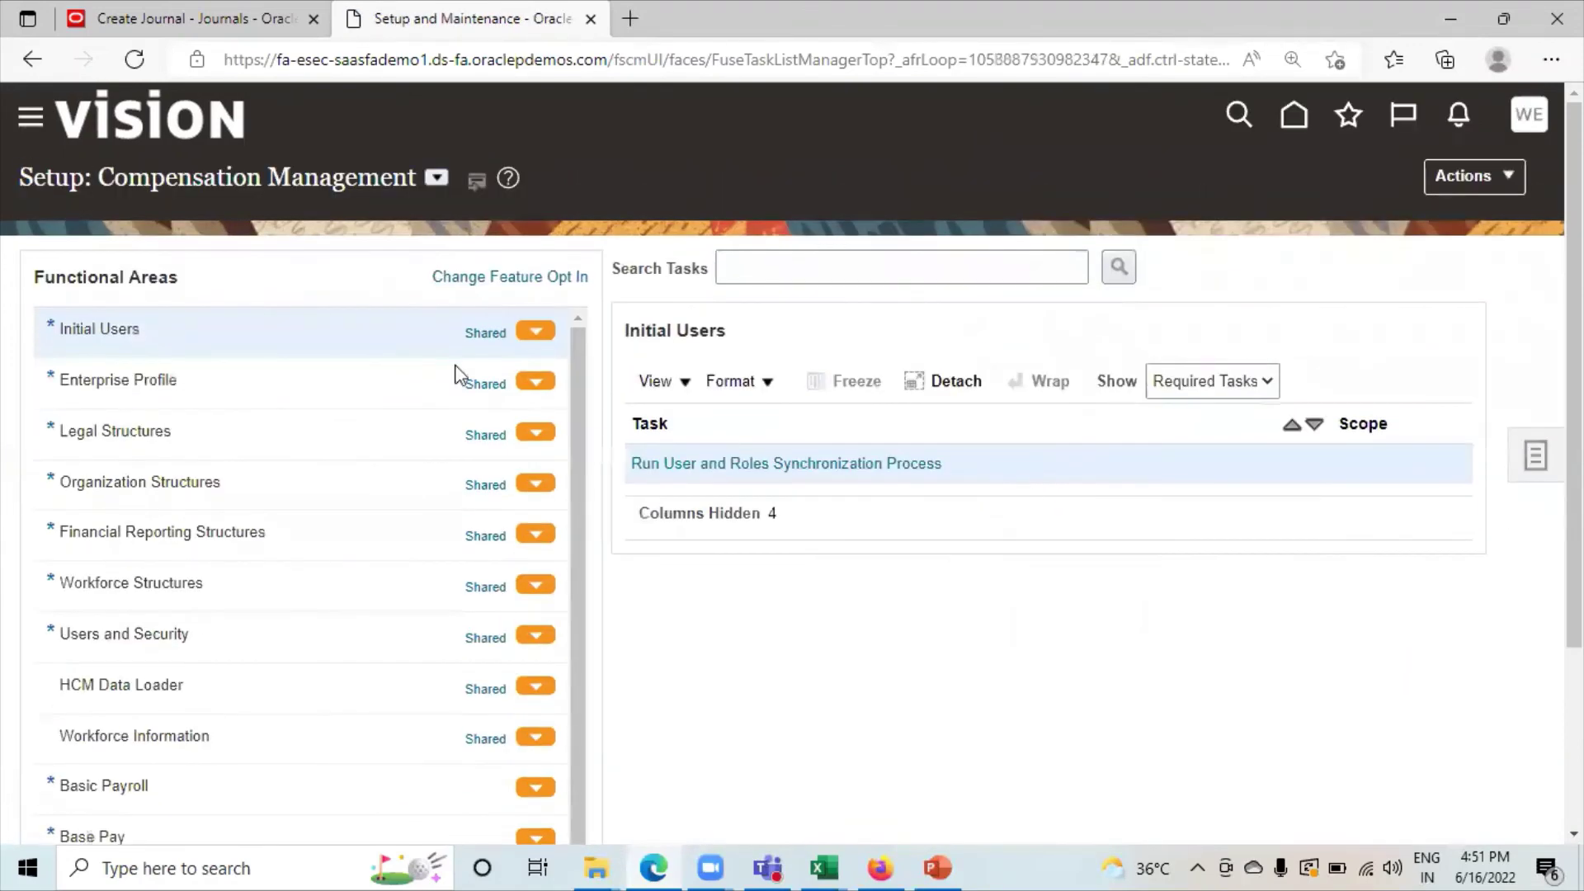
left_click(1531, 455)
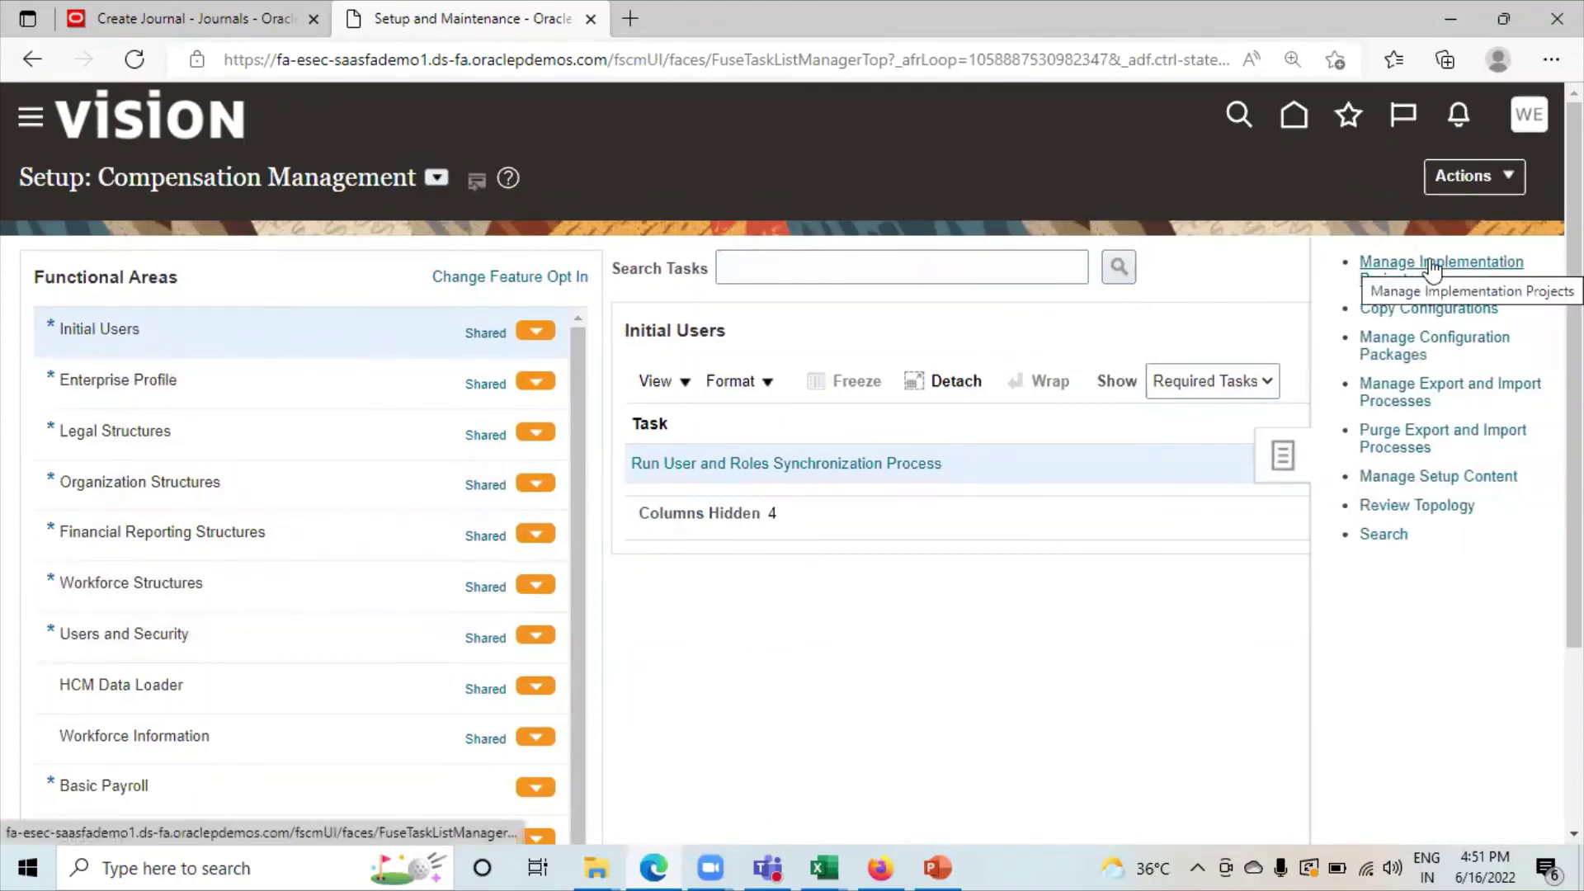
left_click(1428, 261)
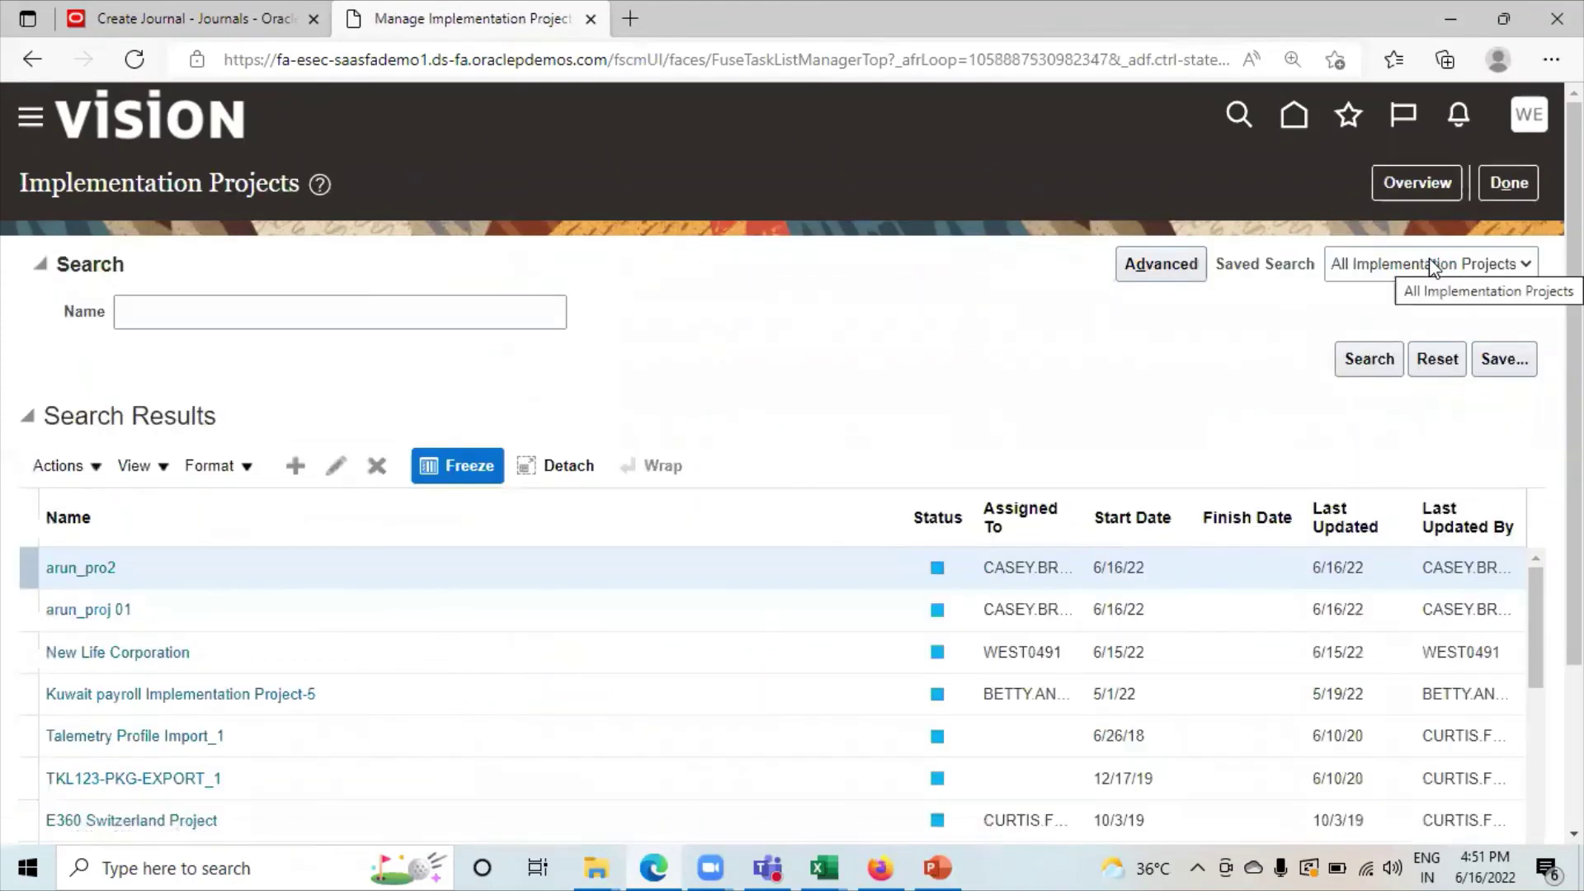
left_click(78, 656)
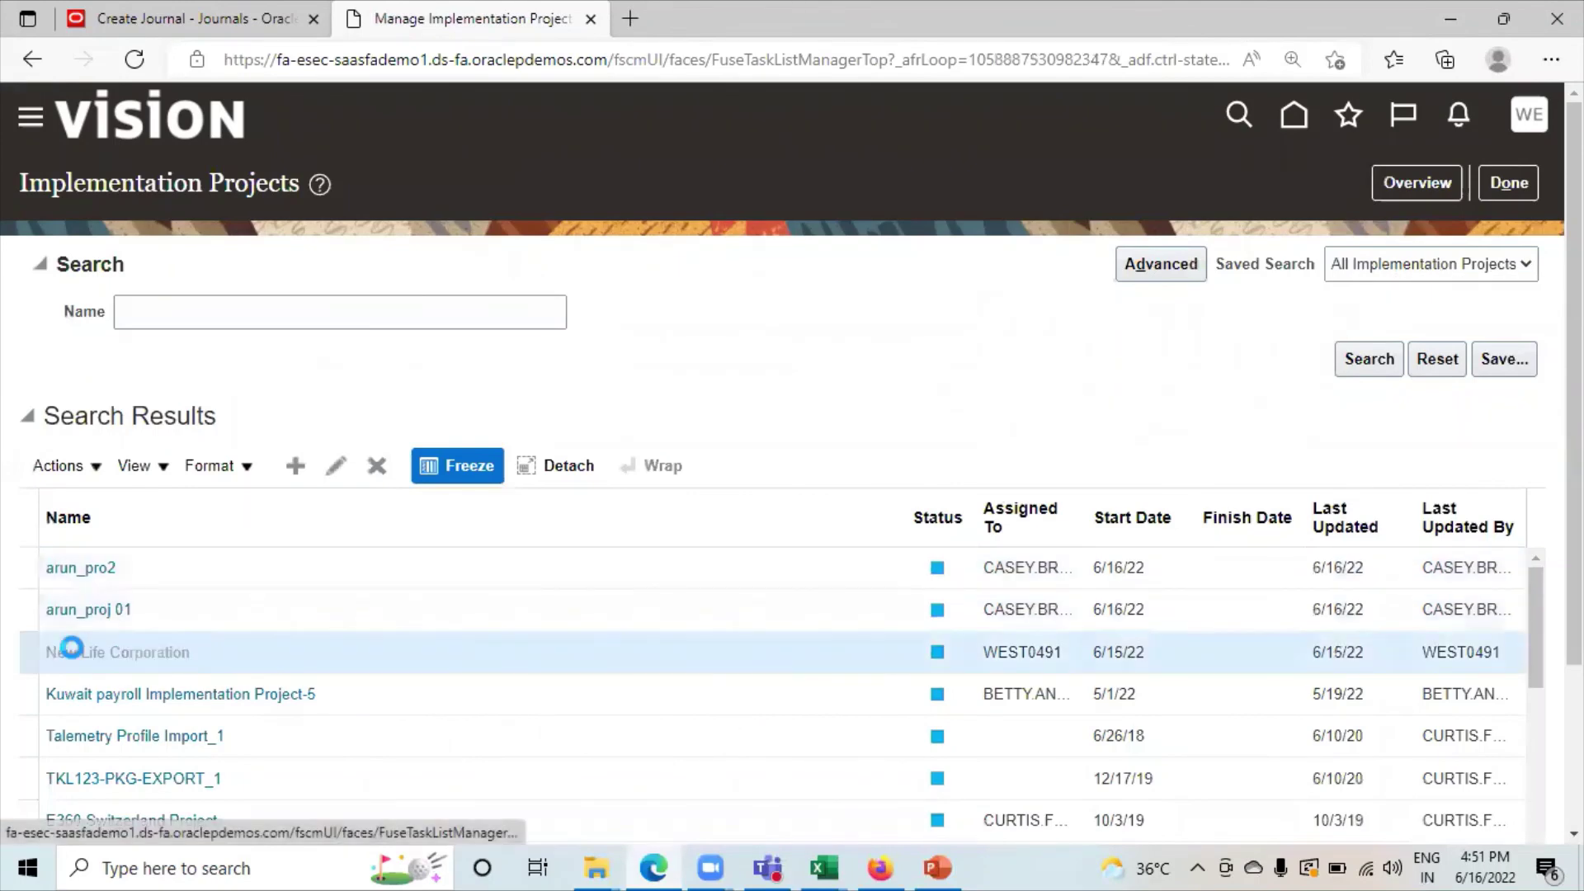
Search the project's tasks for 'manage cross-' and go to the Manage Cross-Validation Rules task.
left_click(127, 513)
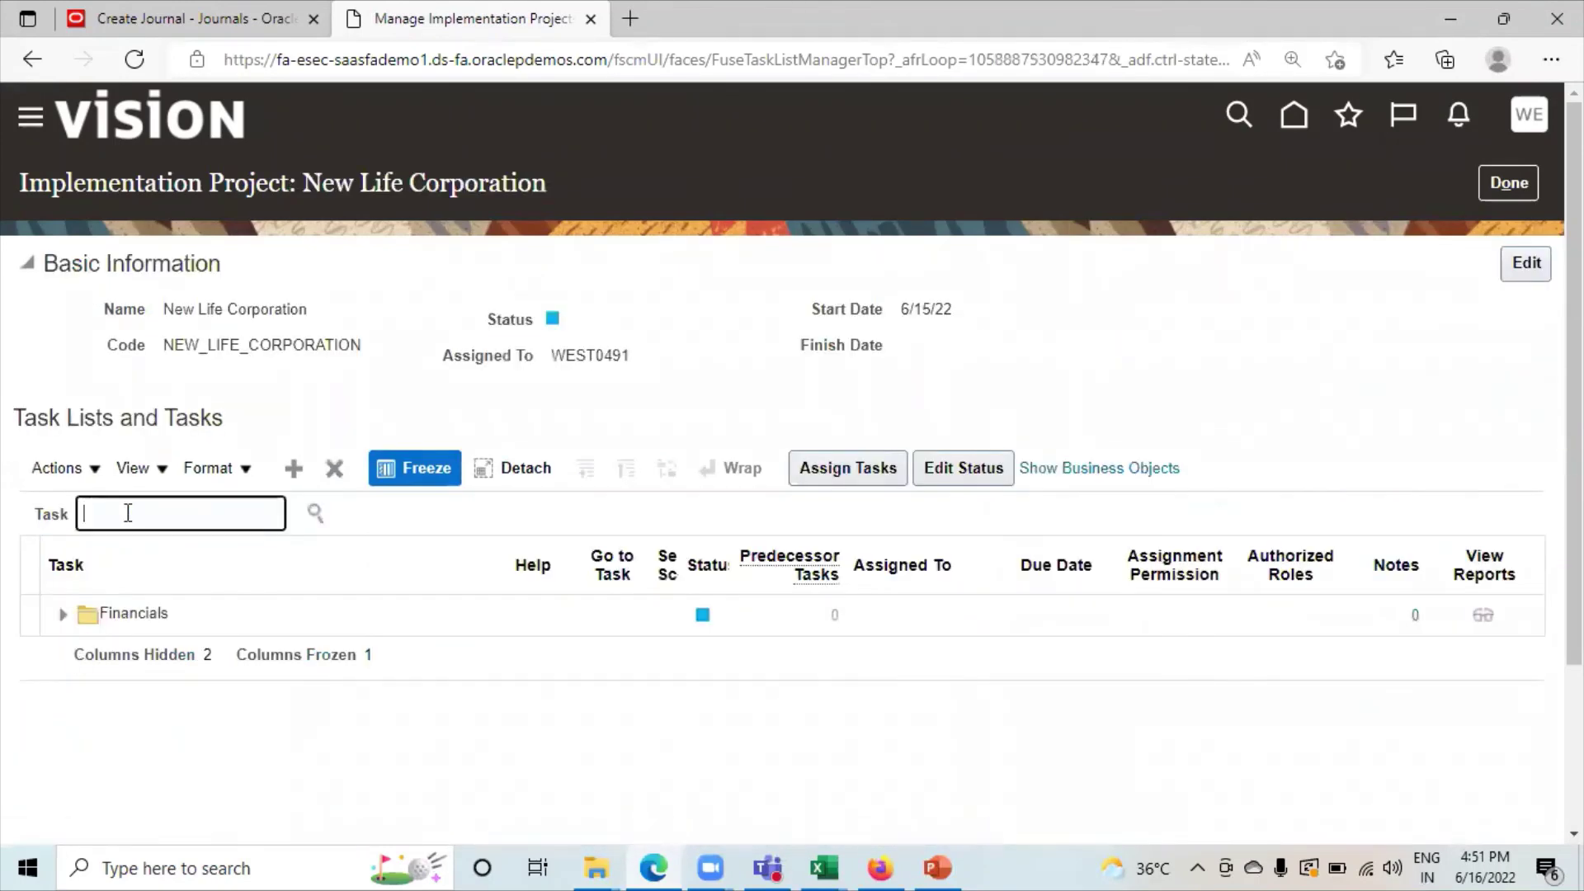
type("manage")
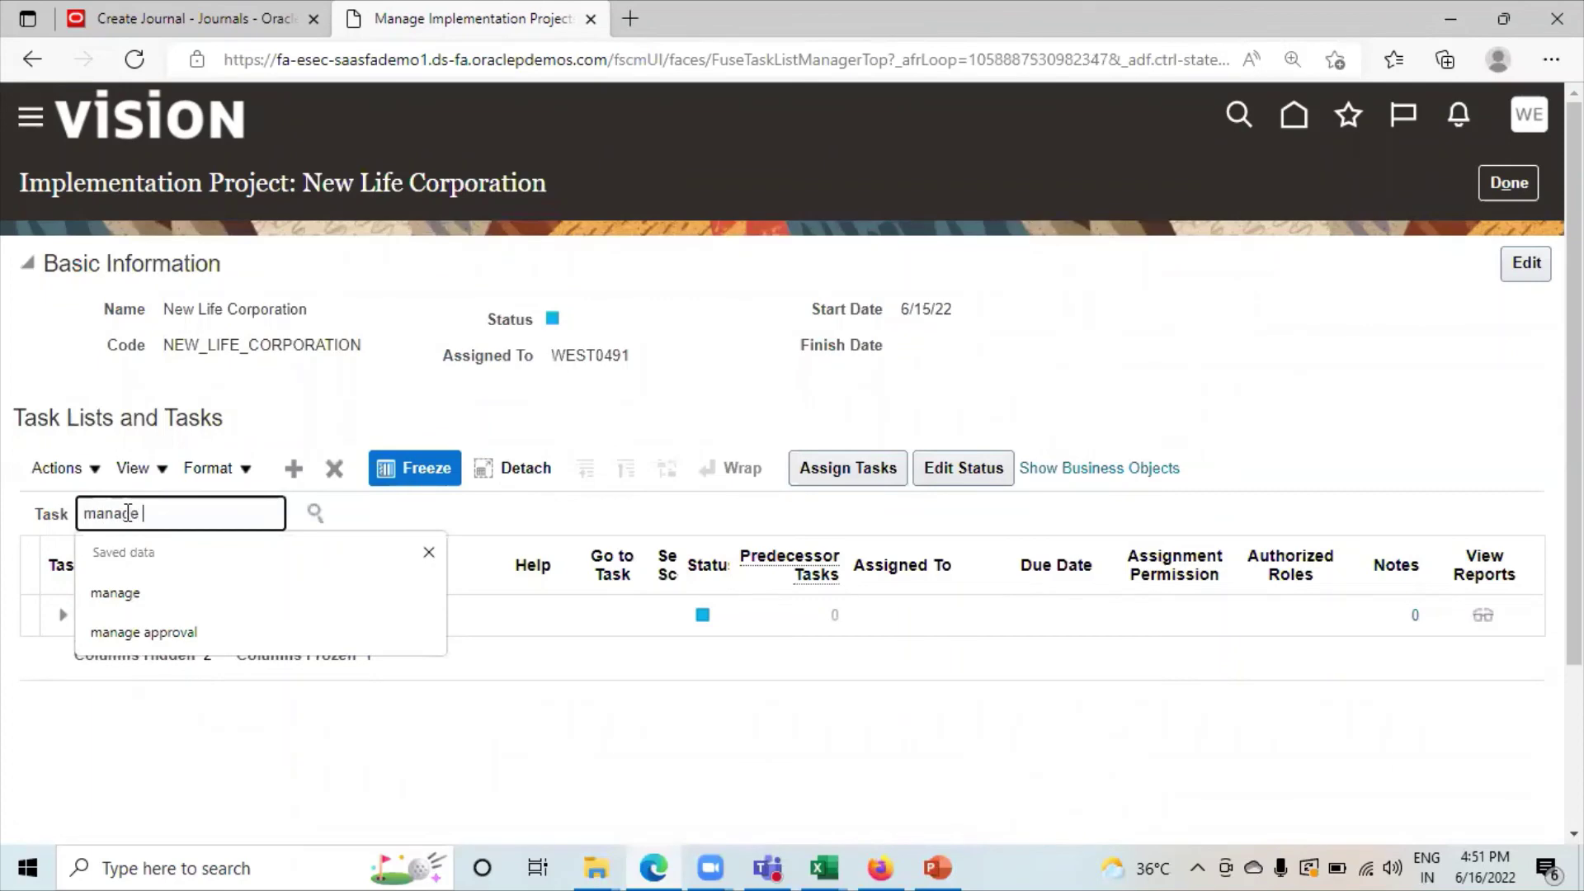
type(" cross-")
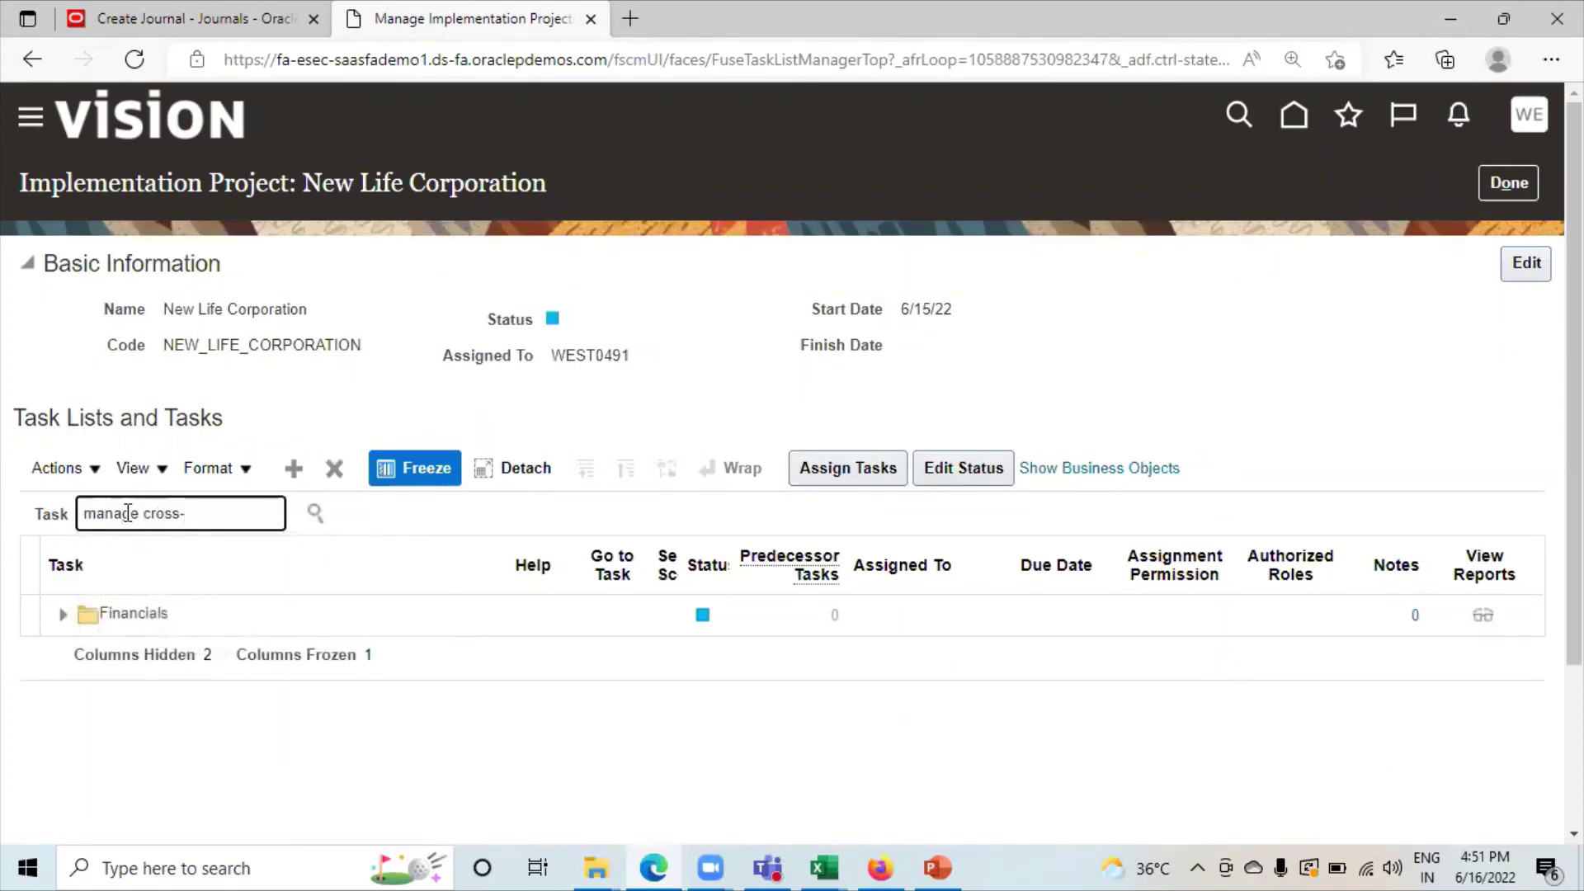
key("Return")
left_click(162, 594)
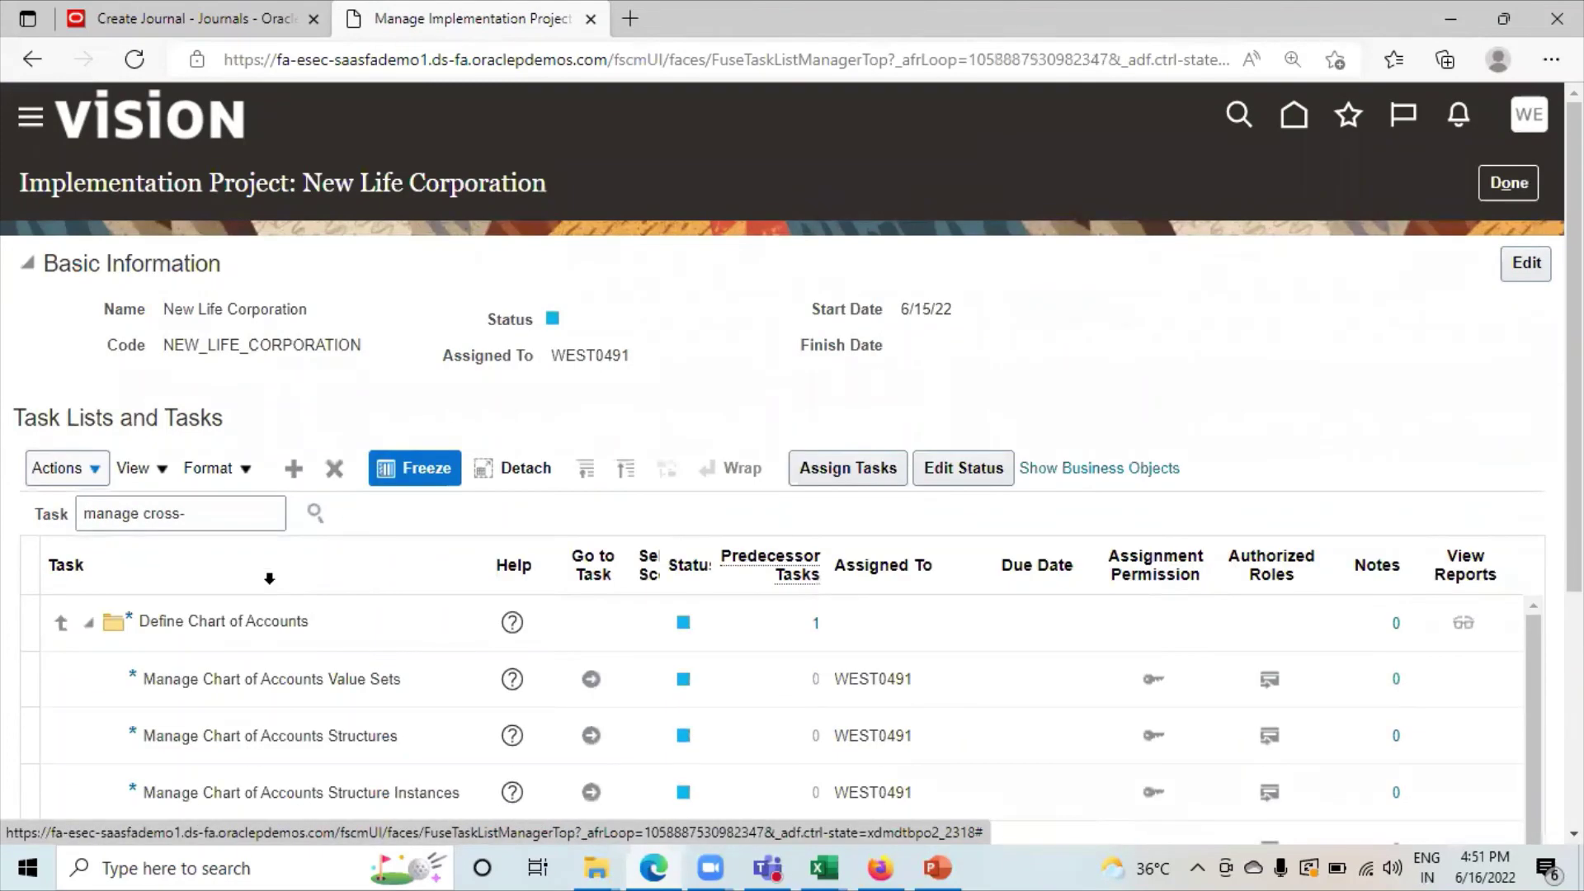
scroll(505, 618, "down", 2)
scroll(536, 724, "down", 5)
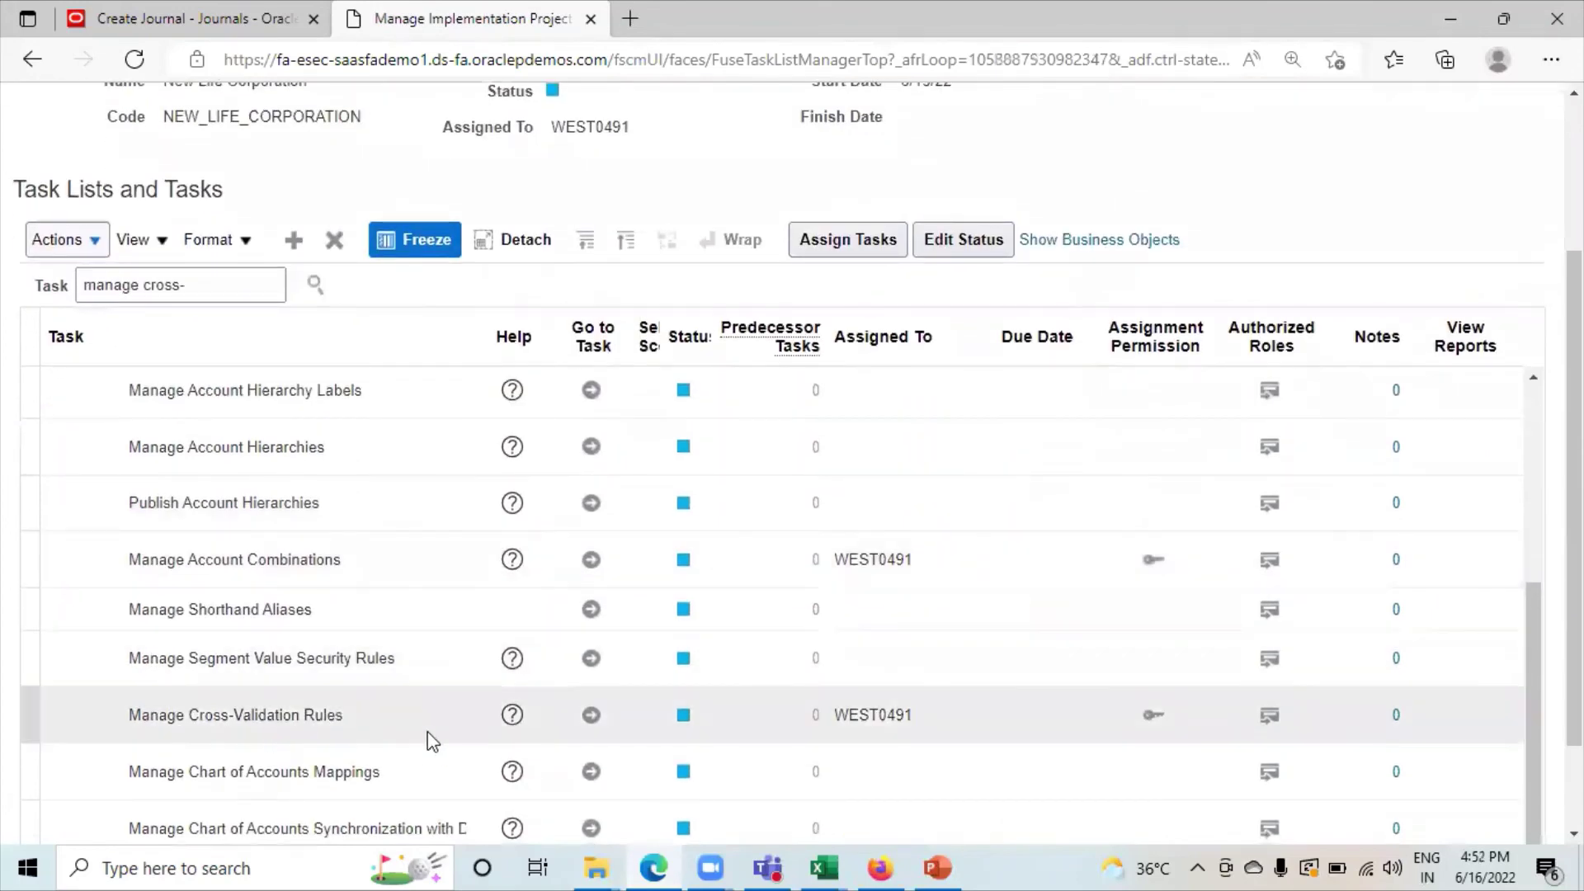
left_click(587, 721)
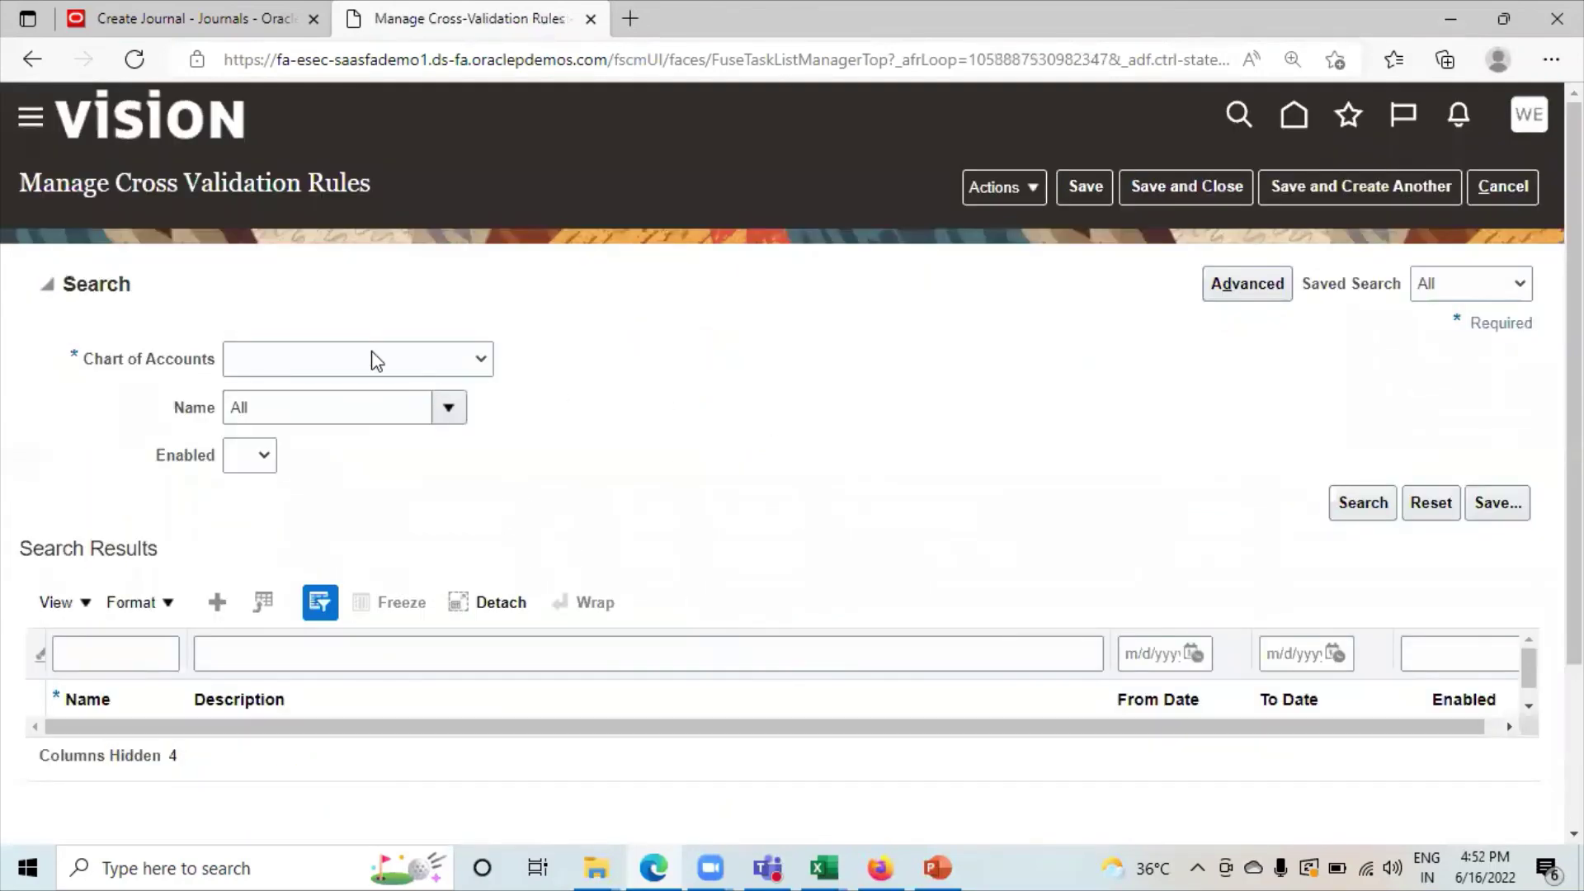
Search cross-validation rules for the New Life Ledger chart of accounts, confirming CVR1-CC-BS is enabled.
left_click(376, 361)
scroll(353, 717, "down", 1)
left_click(354, 718)
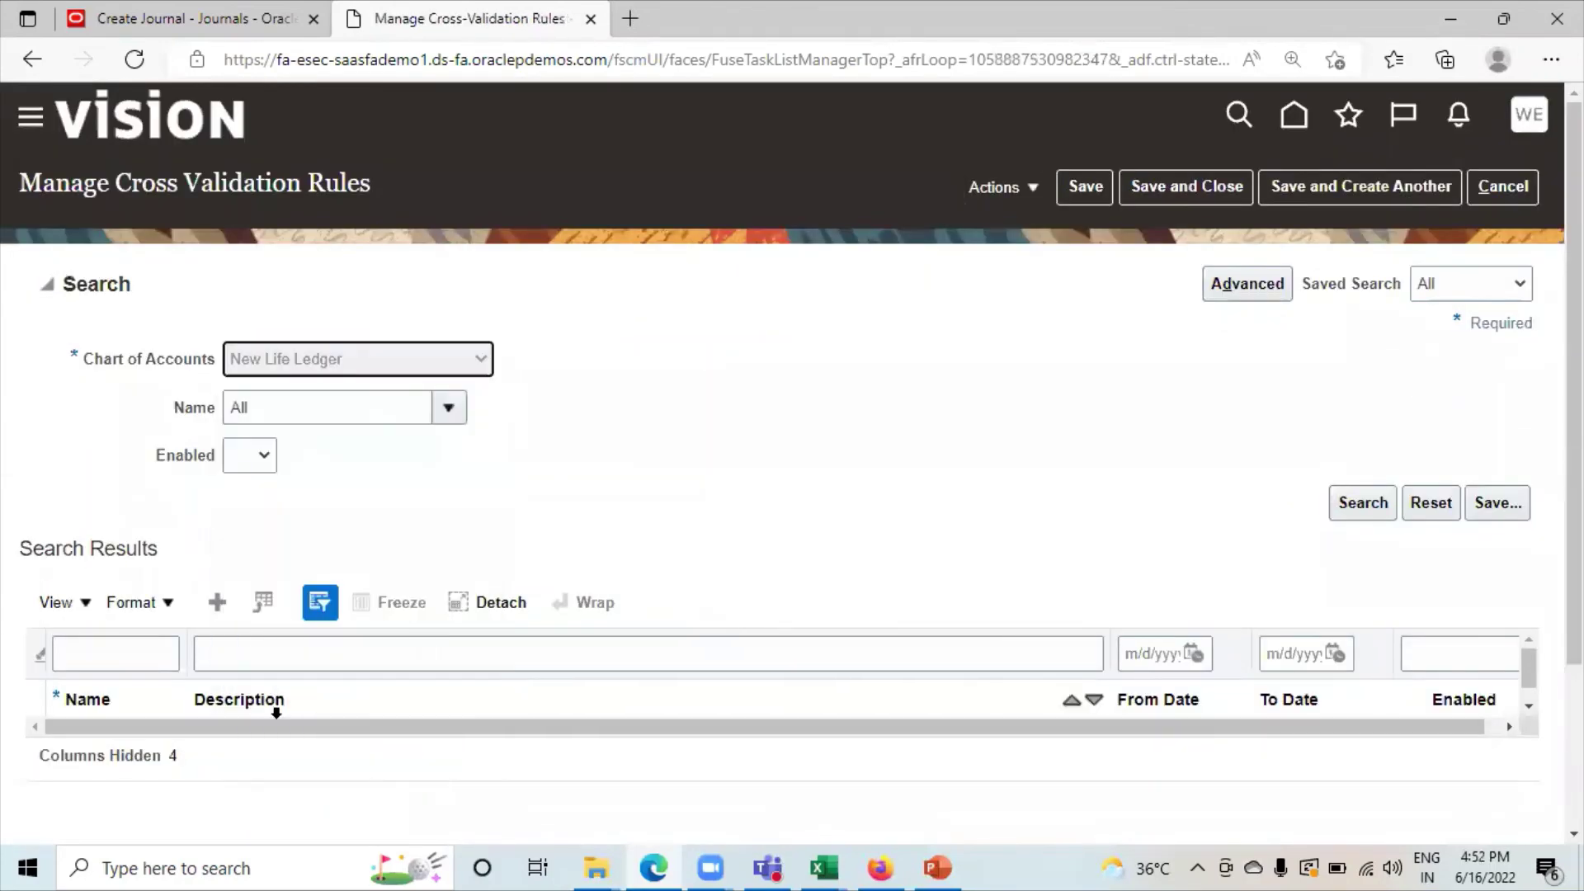
left_click(1361, 502)
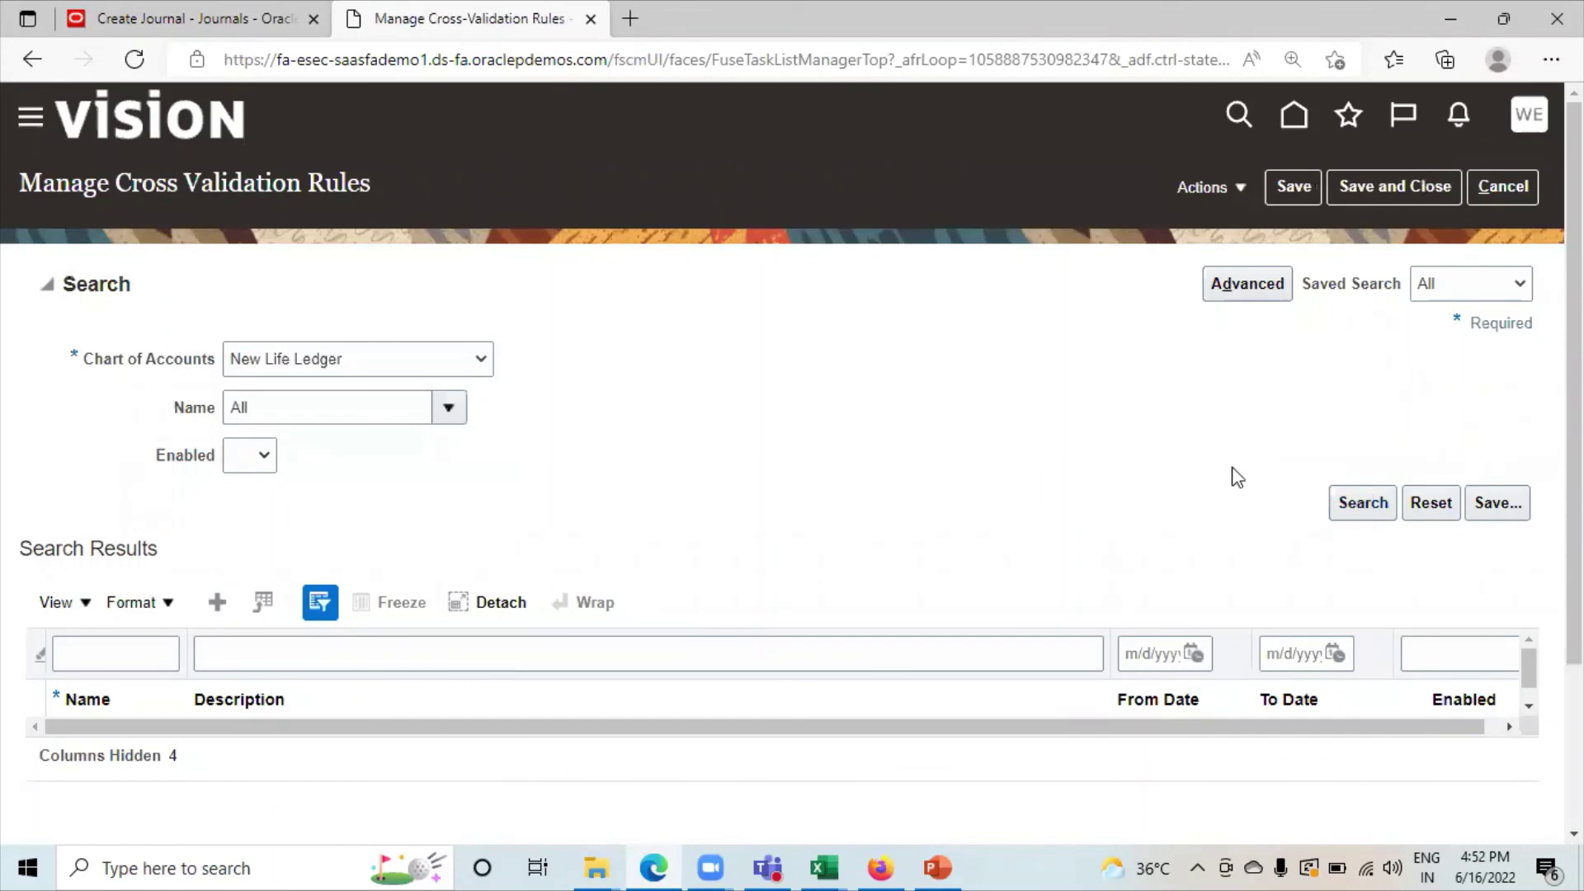
scroll(462, 467, "down", 3)
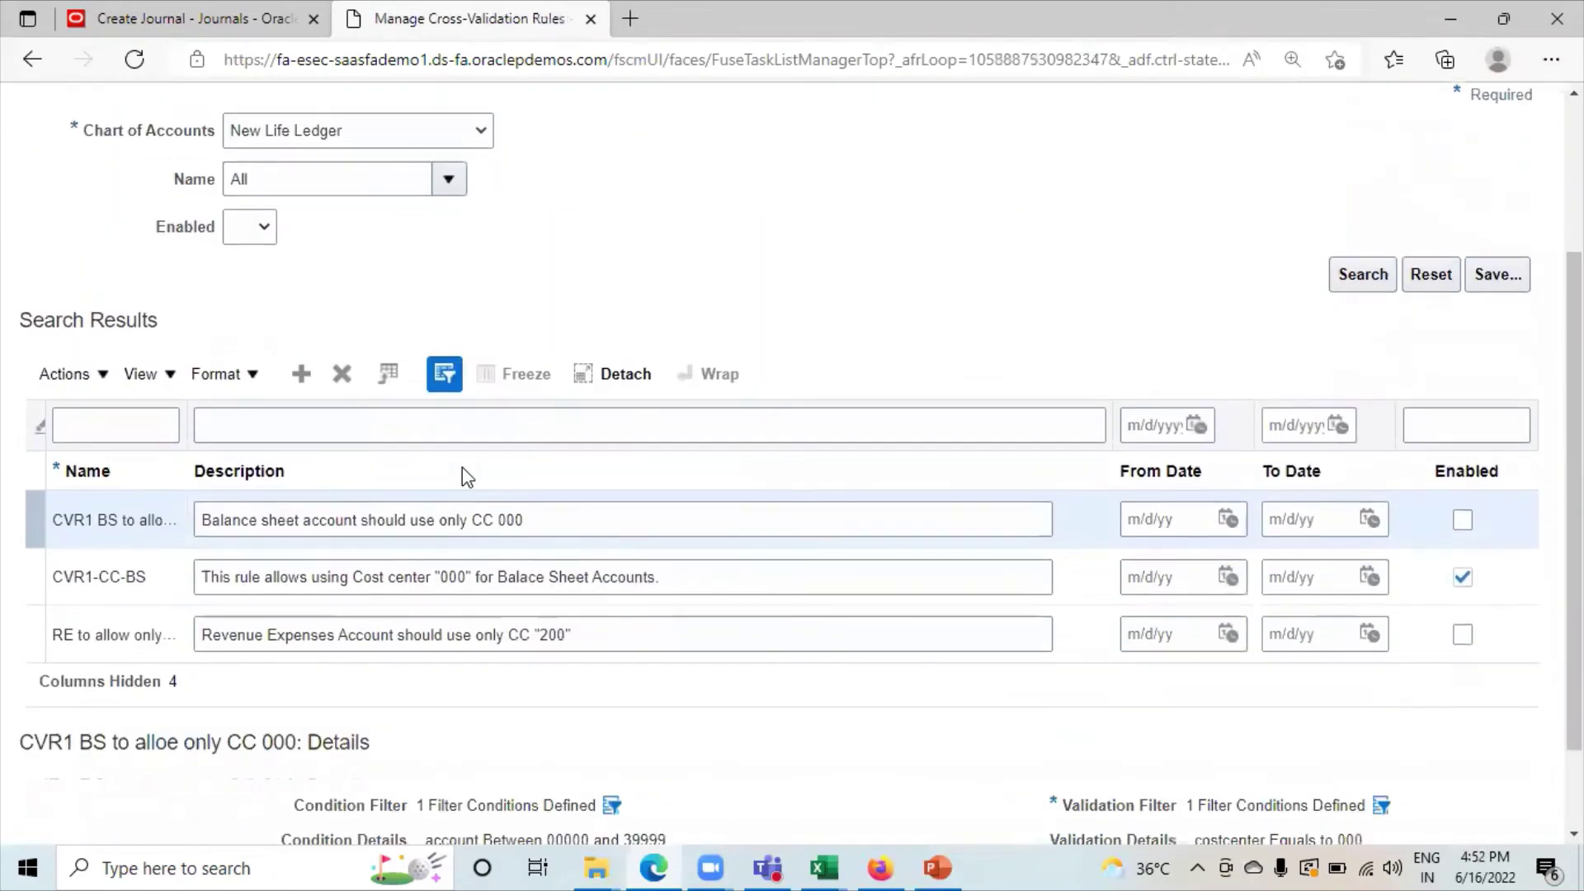